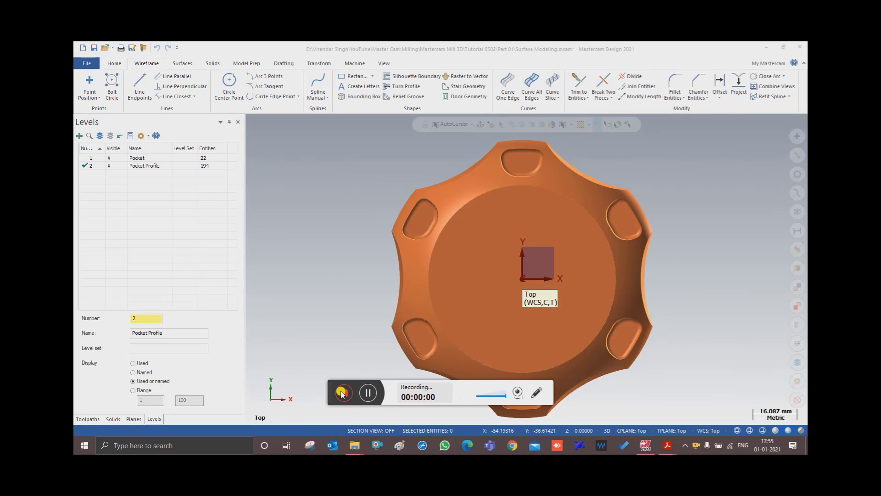
Orbit and zoom around the knob cap to inspect its six lobes and filleted pockets
click(342, 393)
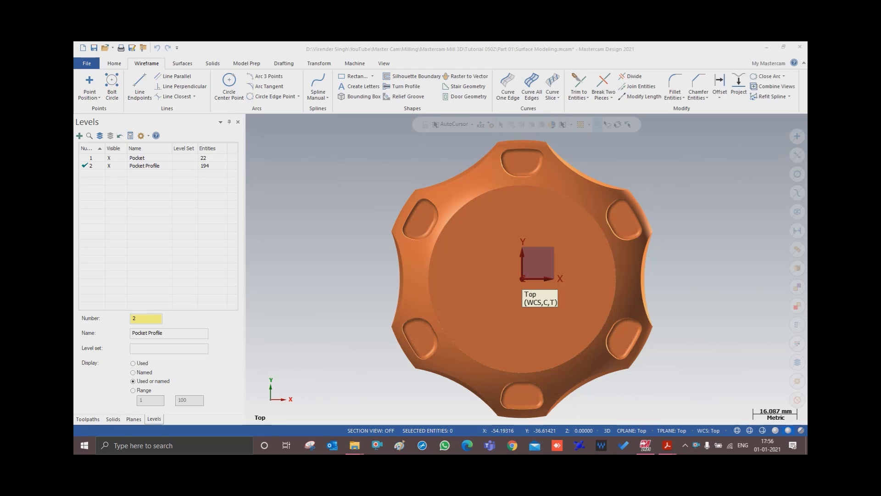
scroll(435, 295, down, 1)
scroll(439, 311, down, 1)
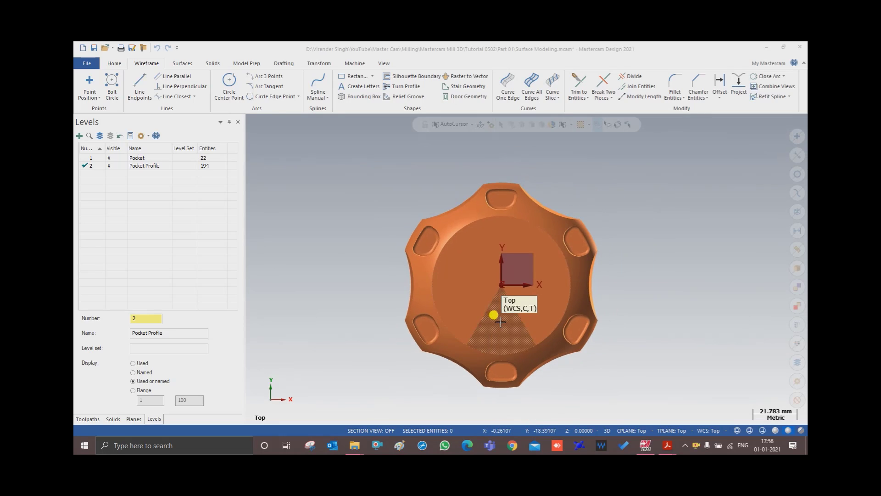
middle_drag(671, 342, 639, 240)
scroll(639, 240, up, 2)
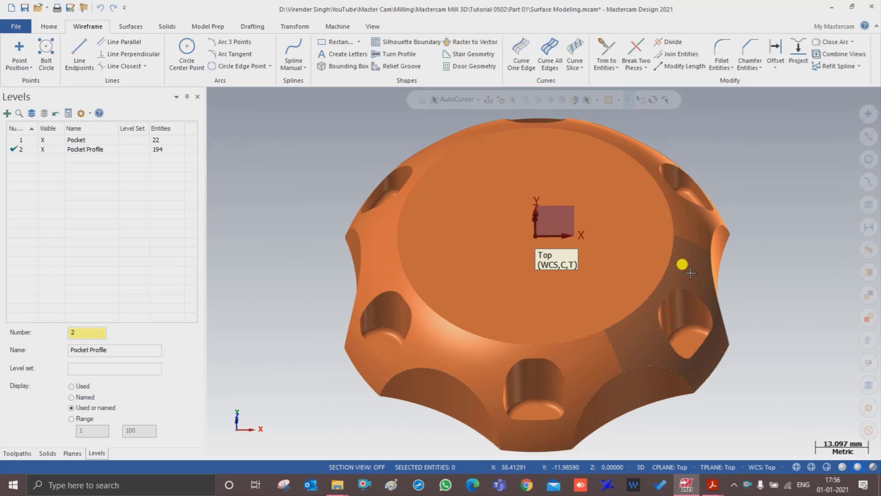
scroll(353, 288, down, 2)
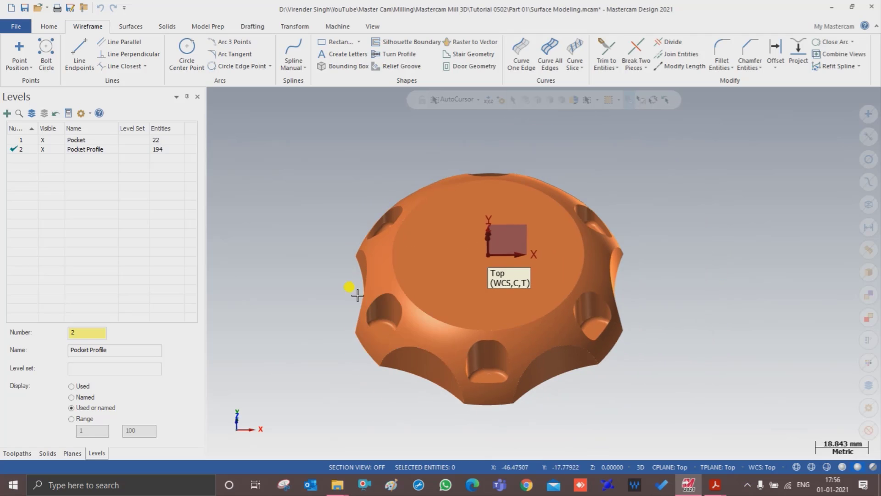
scroll(321, 285, down, 1)
mouse_move(319, 285)
middle_down()
mouse_move(358, 284)
mouse_move(346, 301)
middle_up()
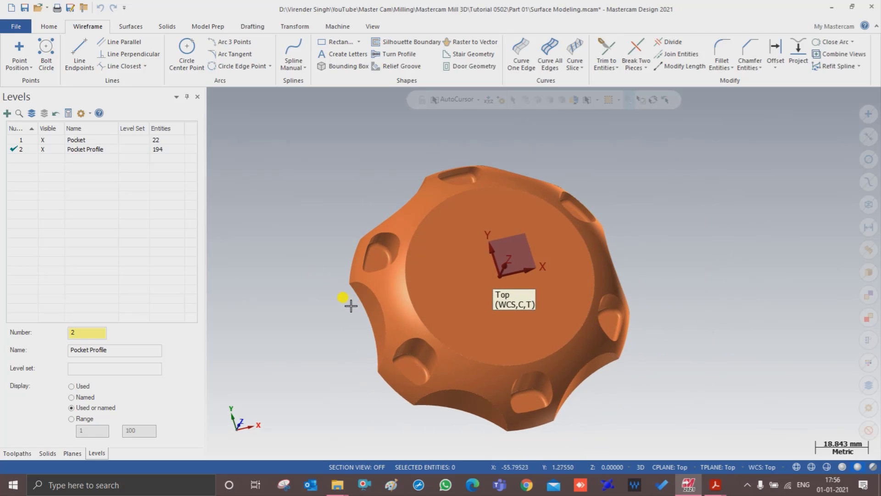
mouse_move(436, 220)
middle_down()
mouse_move(427, 280)
mouse_move(419, 271)
middle_up()
scroll(427, 259, up, 2)
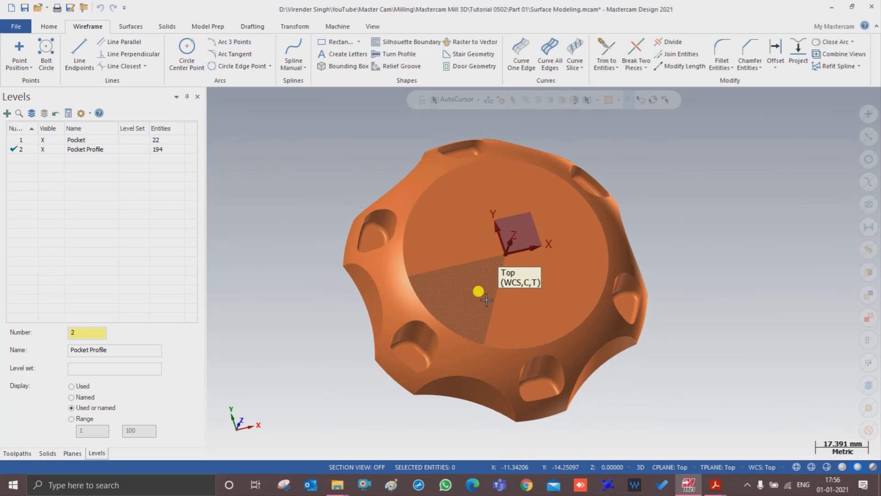
scroll(482, 294, up, 1)
middle_drag(487, 299, 485, 296)
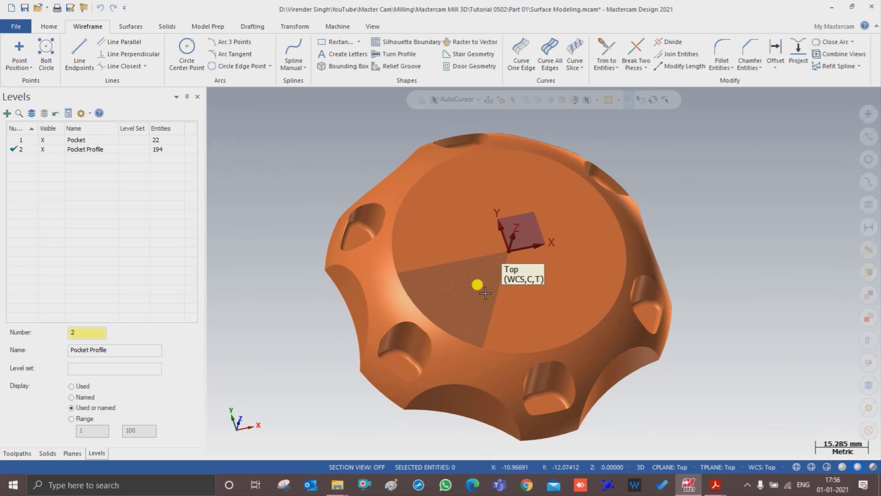
scroll(485, 283, down, 1)
scroll(484, 283, down, 1)
mouse_move(483, 282)
middle_down()
mouse_move(491, 280)
mouse_move(471, 285)
middle_up()
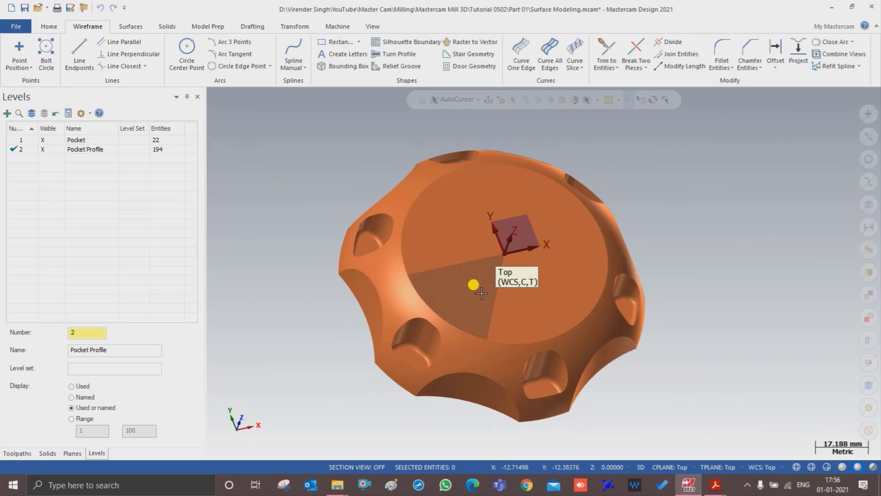
scroll(470, 287, up, 1)
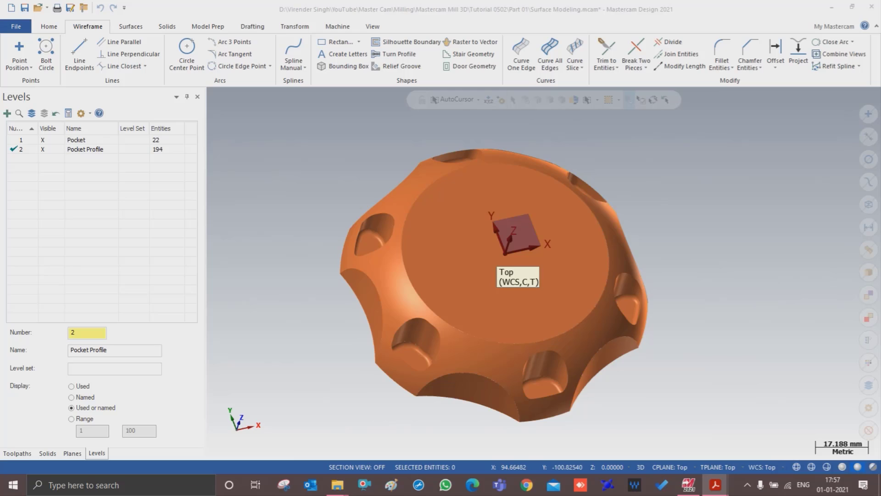
drag(667, 183, 655, 183)
double_click(655, 183)
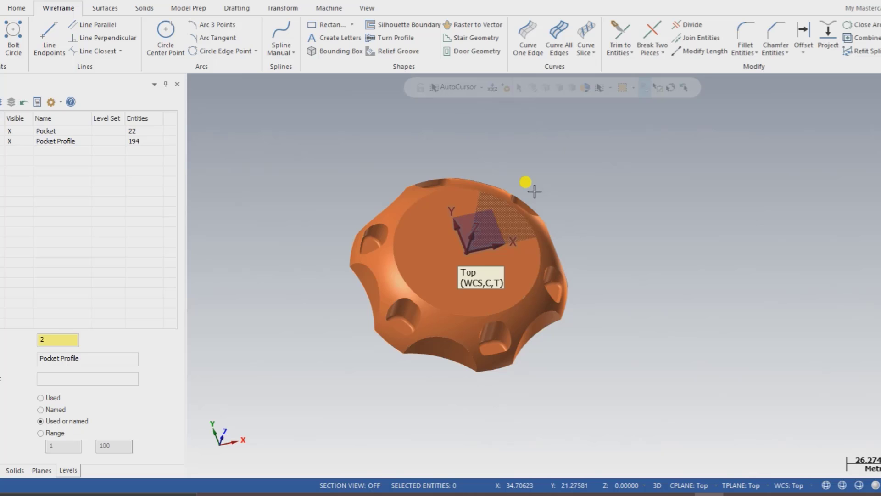
Switch the knob to Top view and fit it in the window
right_click(592, 154)
click(605, 219)
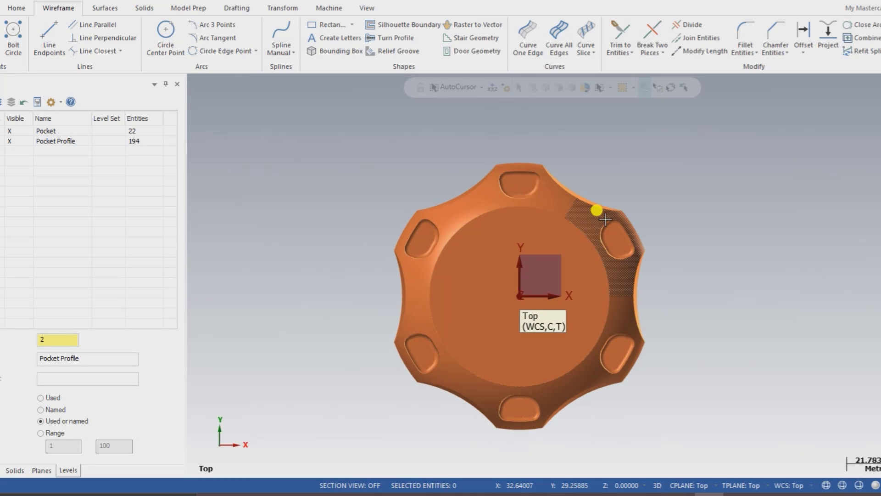
right_click(649, 158)
click(673, 214)
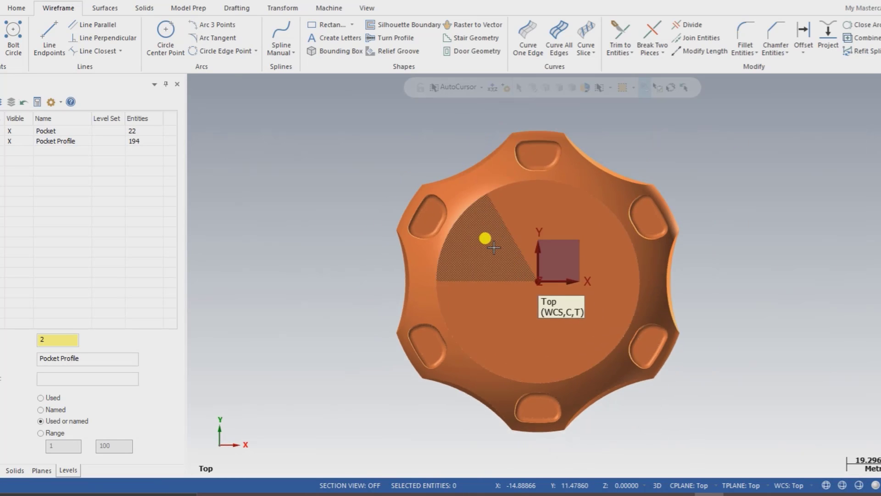
right_click(712, 125)
click(732, 172)
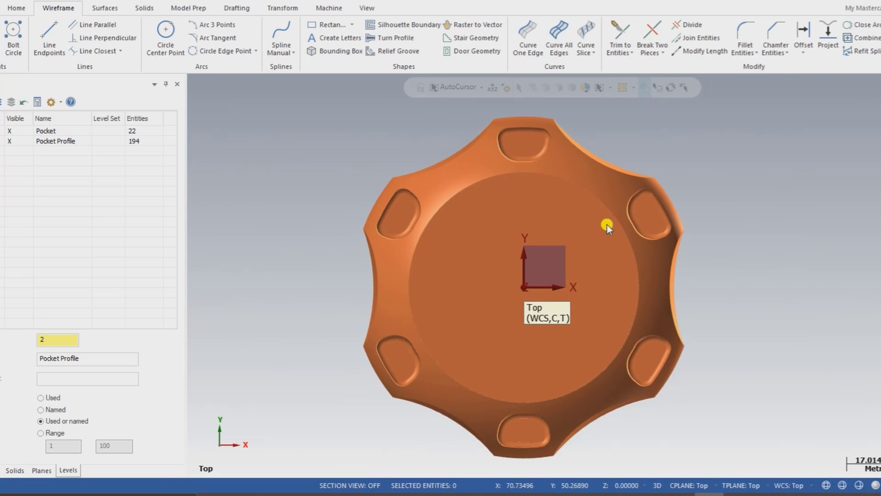
scroll(413, 276, down, 1)
scroll(459, 278, down, 1)
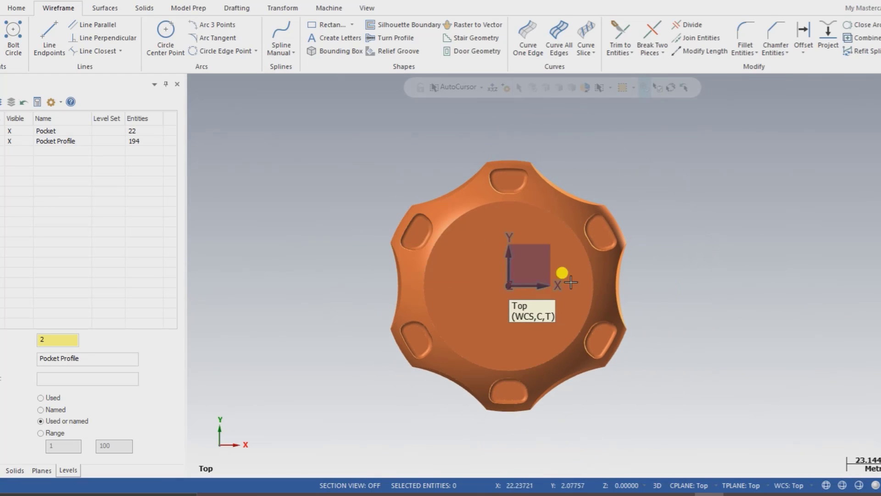
scroll(482, 266, down, 1)
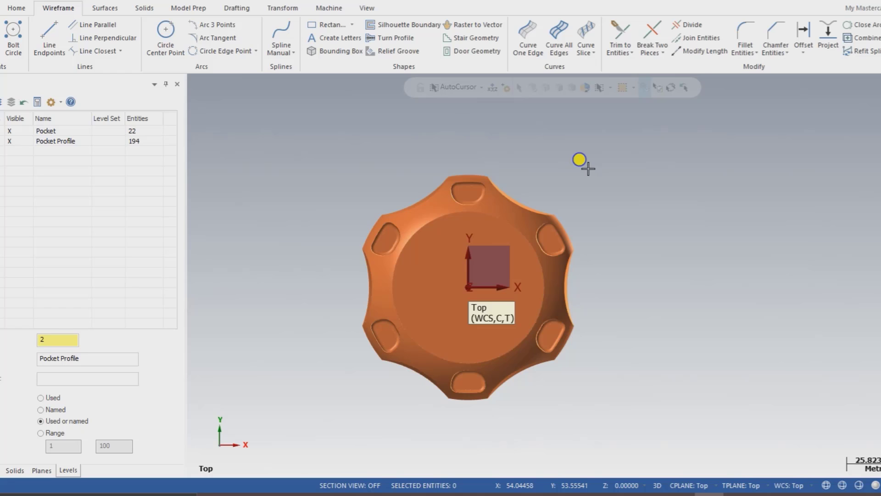
right_click(574, 130)
click(597, 213)
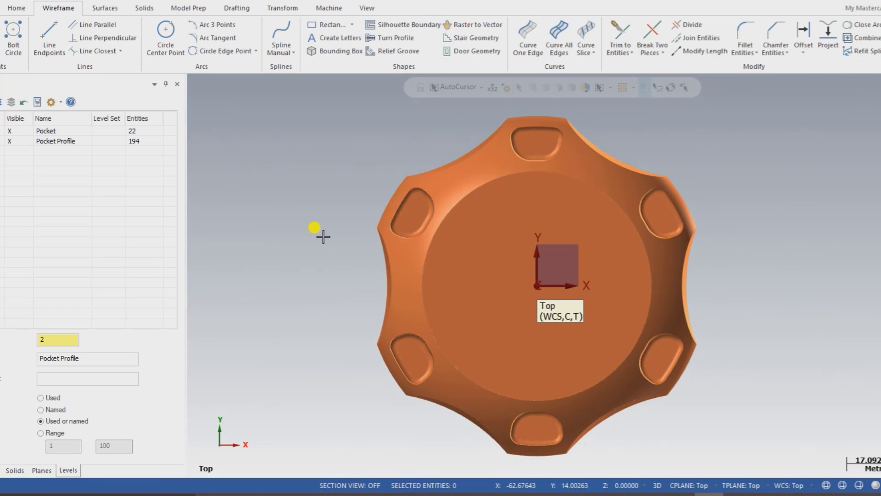
Start a new empty part file, answer the save prompt, and switch to the 0502.pdf drawing
click(4, 7)
click(2, 55)
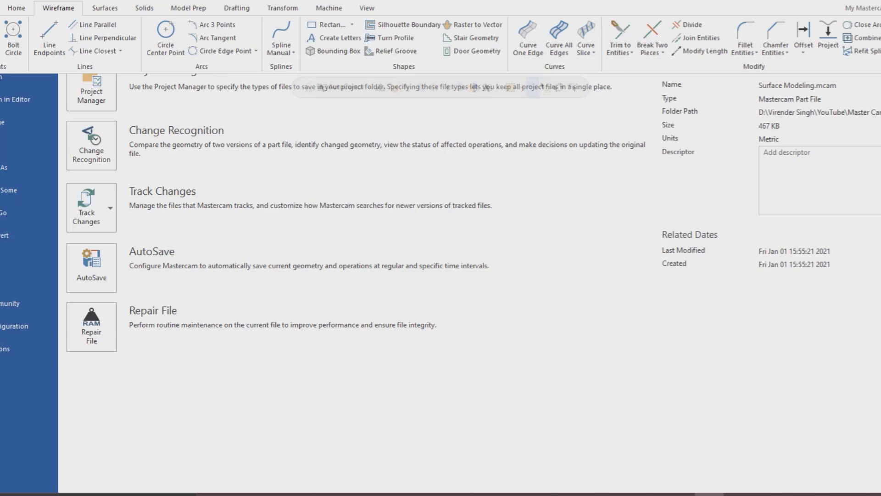
click(474, 262)
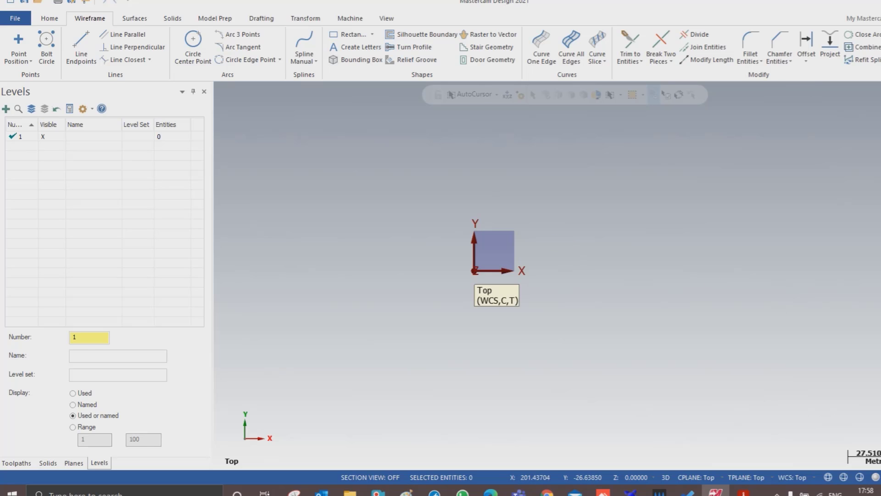
key(alt+Tab)
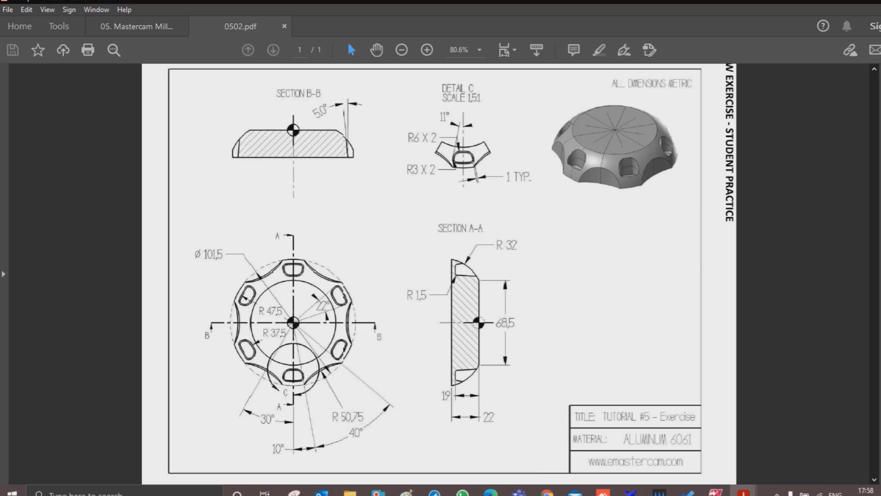
Return from the 0502.pdf drawing to the empty Mastercam part
key(alt+Tab)
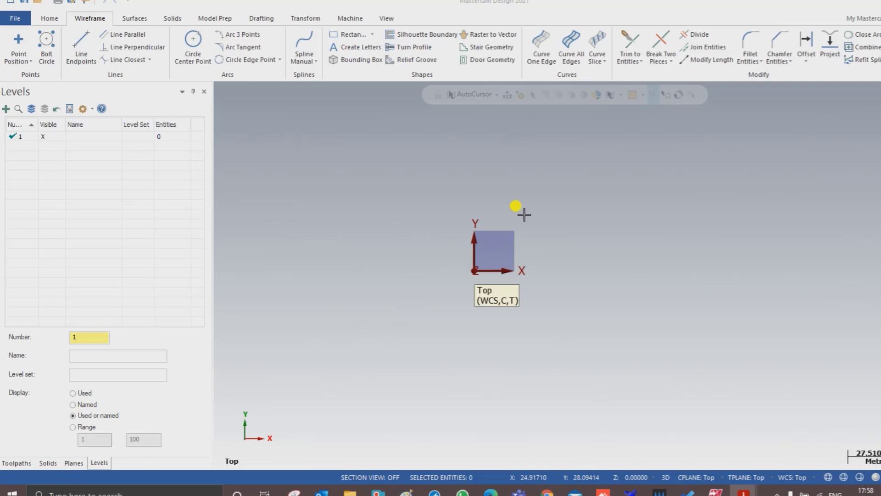
Set Front as the view, WCS, construction and tool plane
click(73, 463)
click(77, 146)
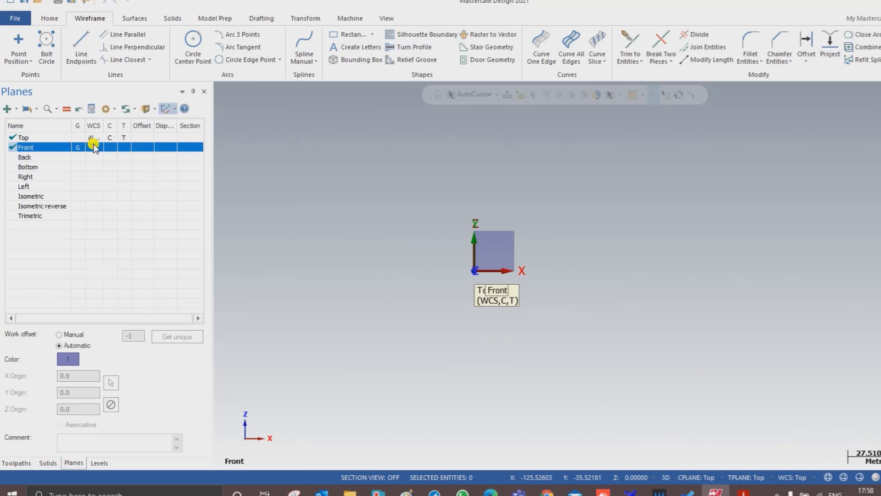
click(97, 147)
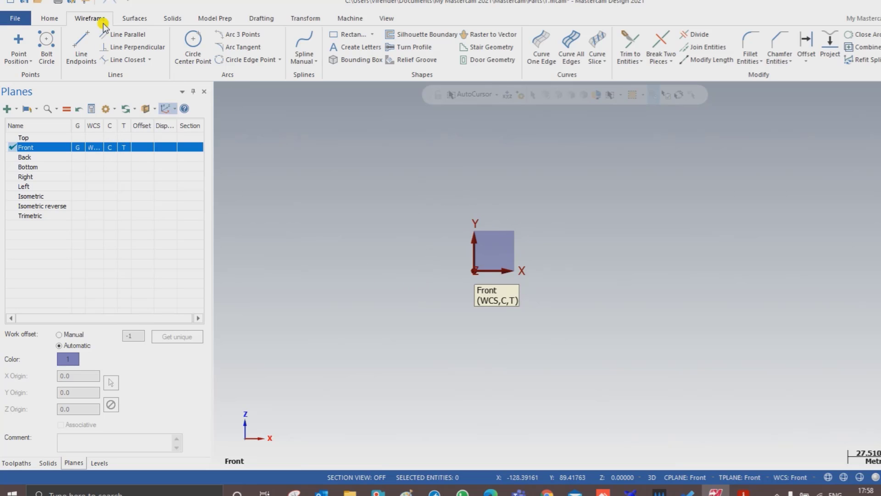
Draw a rectangle from the origin, width 101.5/2 (50.75) and height -22
click(342, 34)
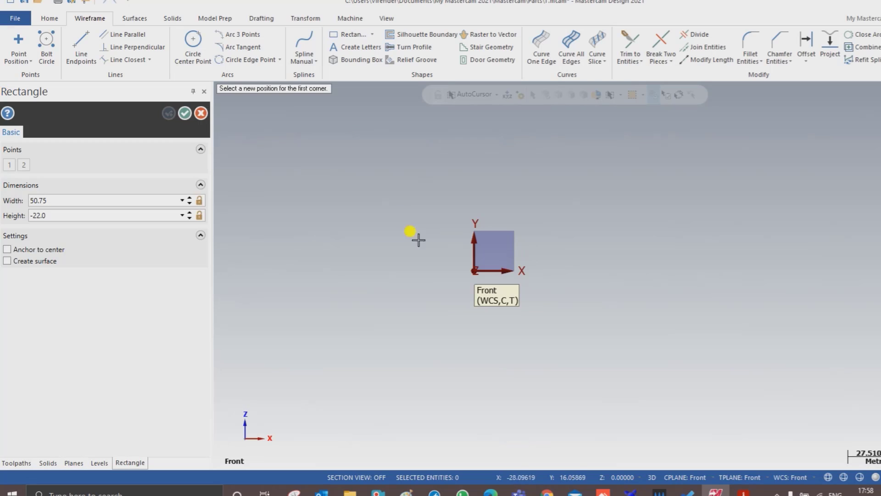
click(474, 271)
click(634, 327)
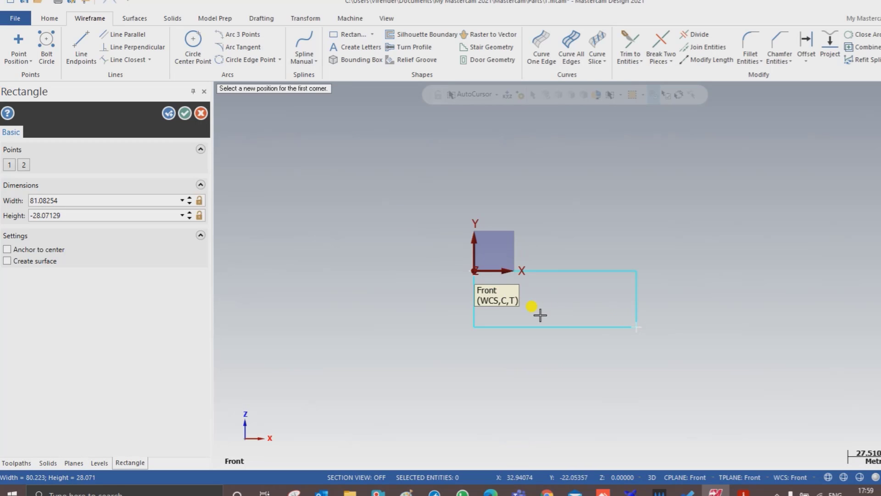
click(112, 198)
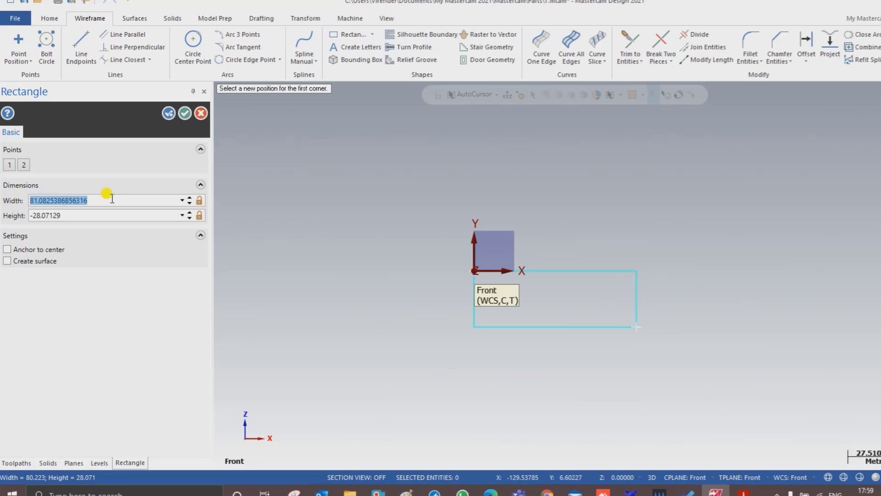
text(101.5/2c)
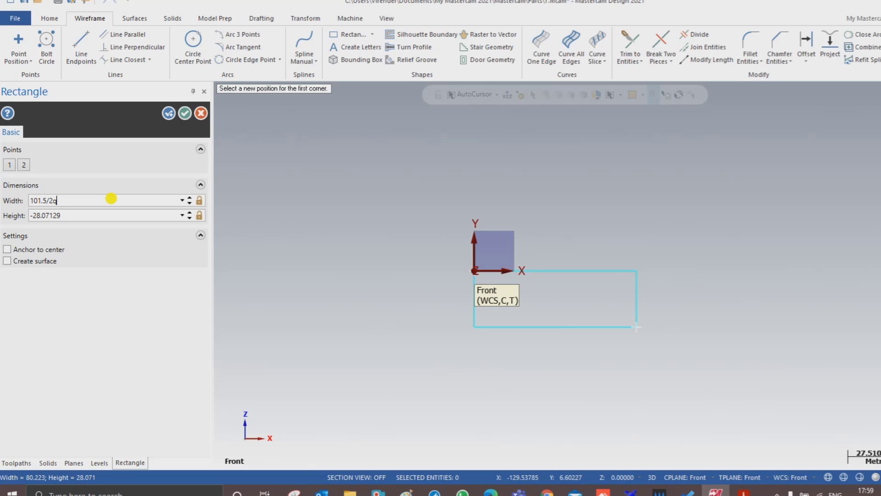
key(Tab)
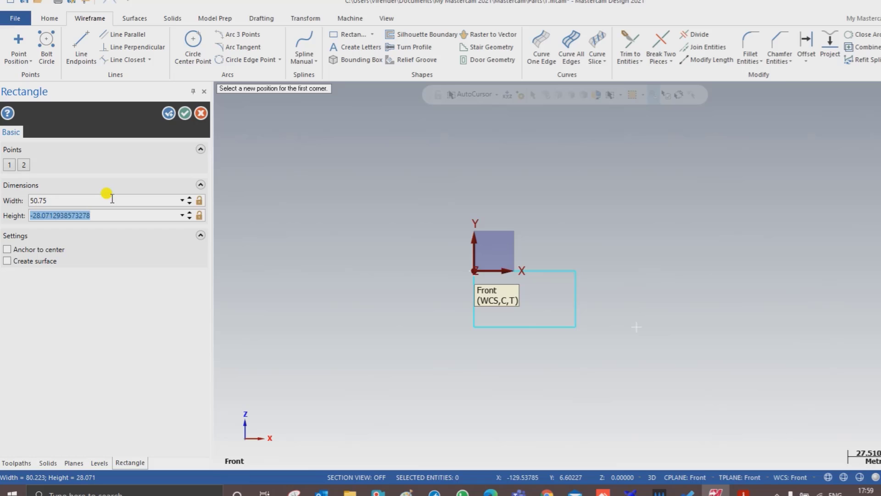
text(-22)
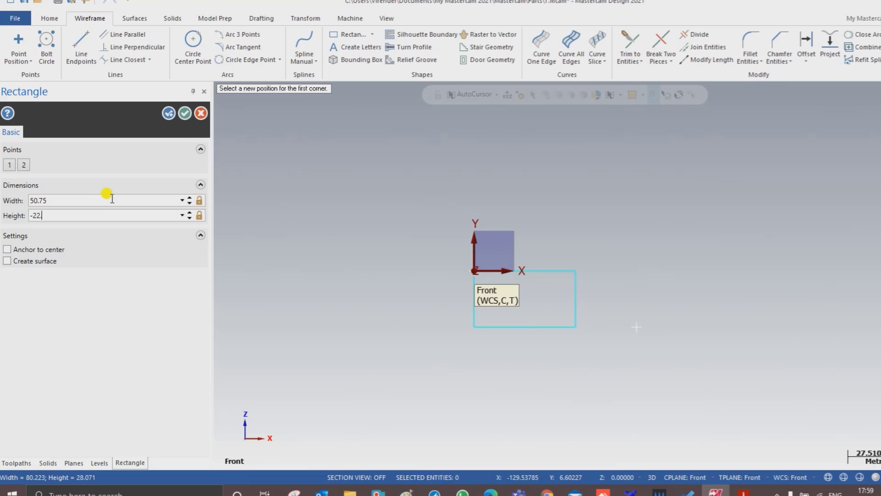
key(Return)
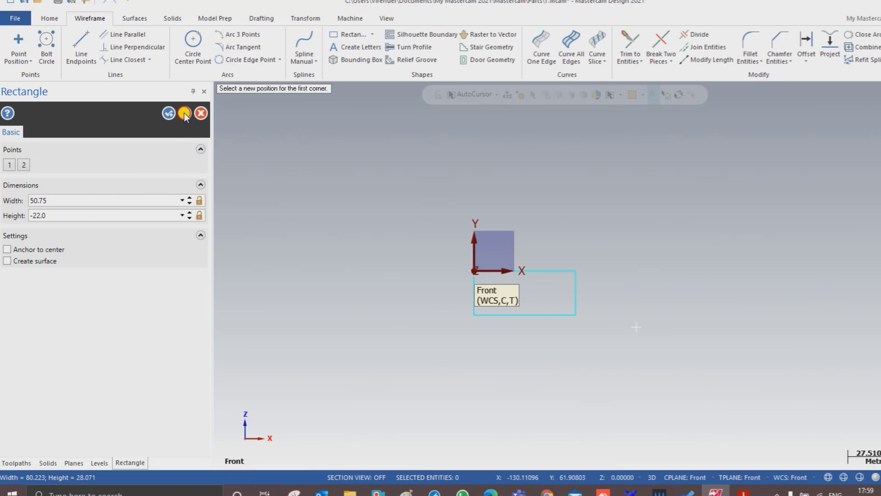
click(185, 114)
scroll(542, 271, up, 2)
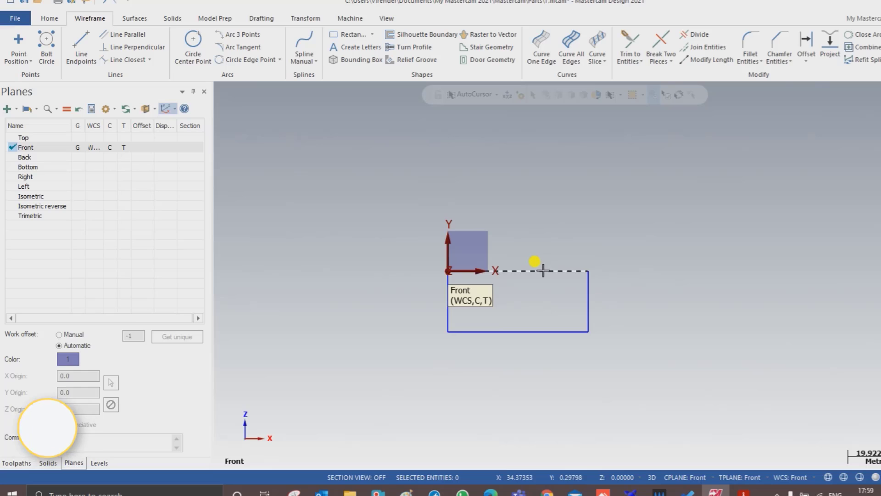
Offset the rectangle's left edge inward by 68.5/2 (34.25) to make a vertical divider
click(807, 45)
click(449, 310)
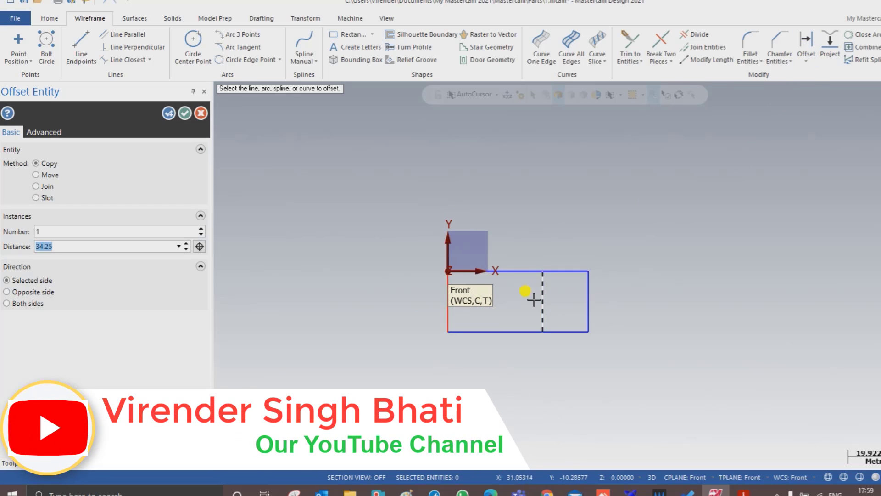
click(111, 246)
drag(111, 246, 1, 250)
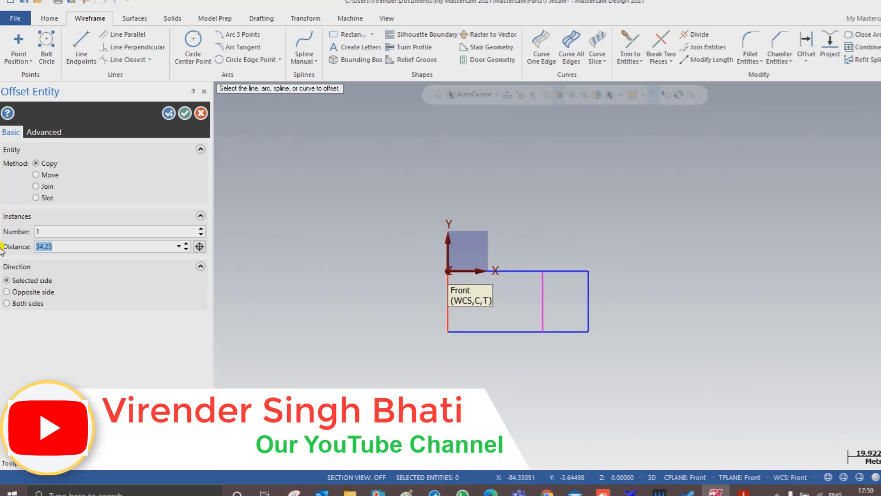
text(685/2)
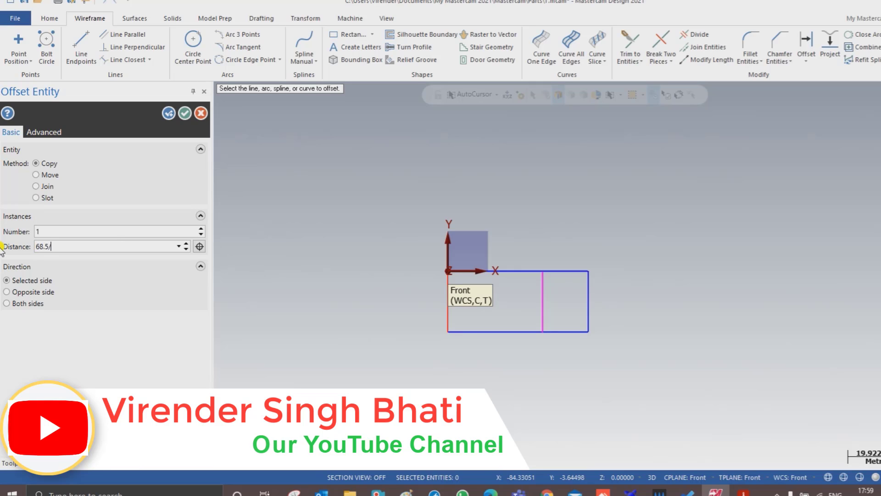
key(Return)
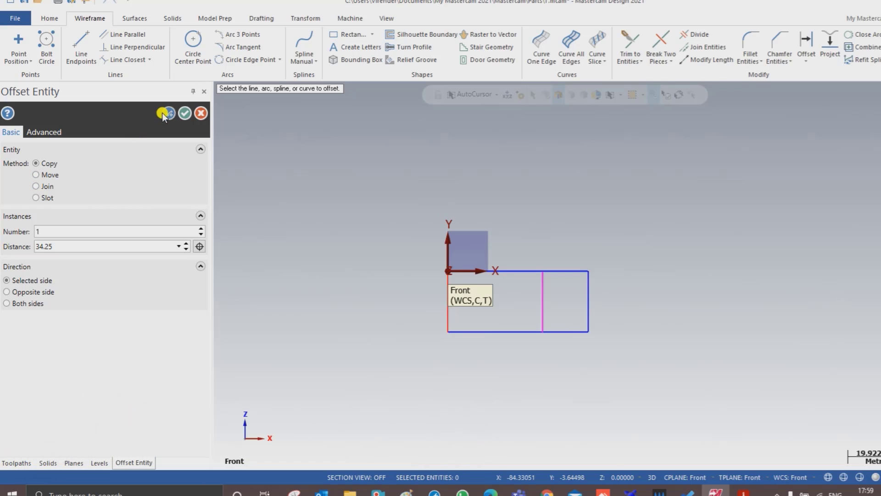
click(184, 112)
right_click(563, 192)
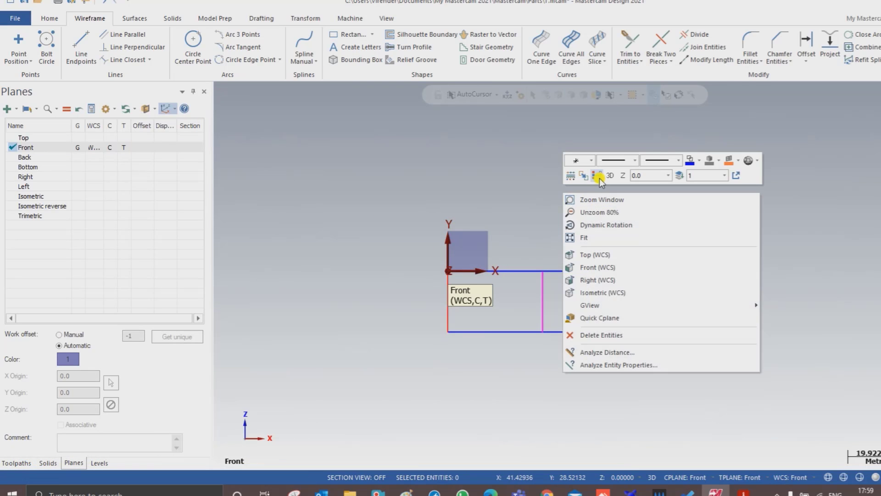
click(599, 178)
scroll(484, 271, up, 1)
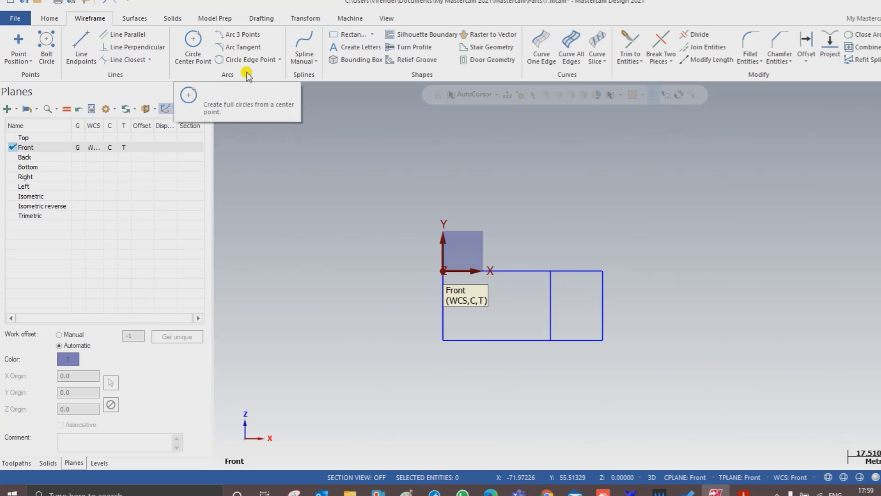
Draw a radius-32 arc by endpoints from the top-middle intersection to the bottom-right corner
click(278, 60)
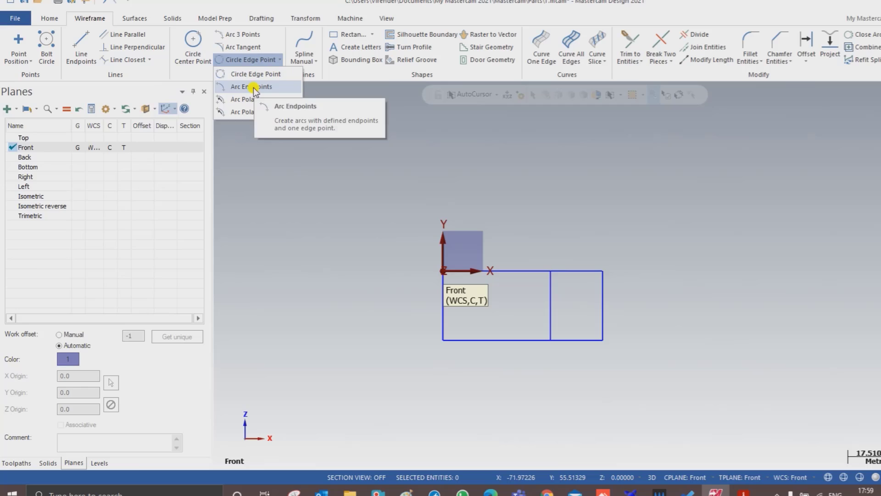
click(250, 87)
click(74, 256)
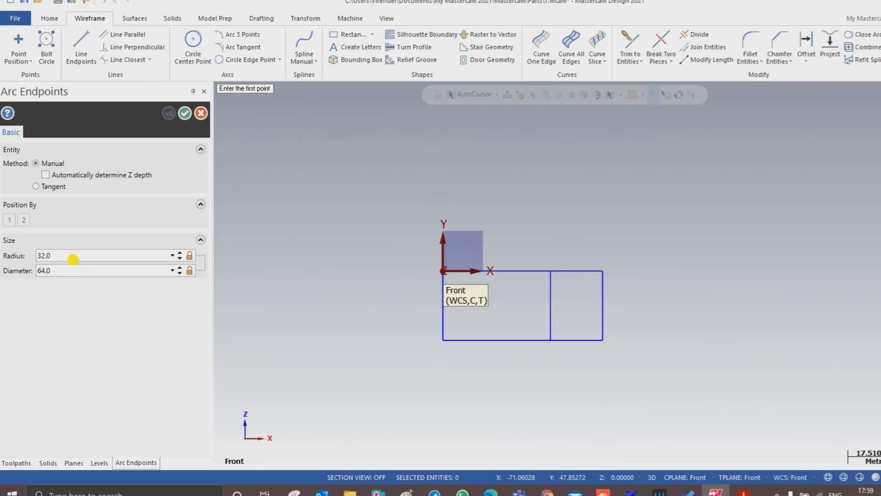
click(550, 271)
click(597, 342)
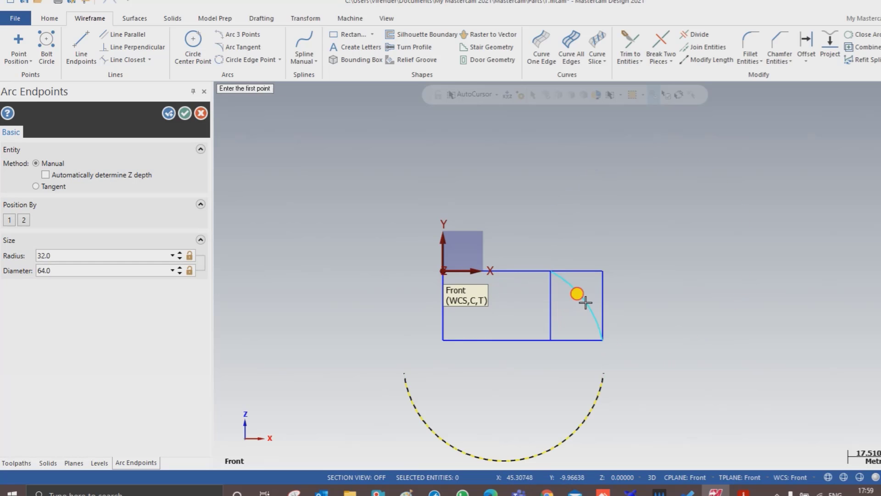
click(577, 295)
click(186, 115)
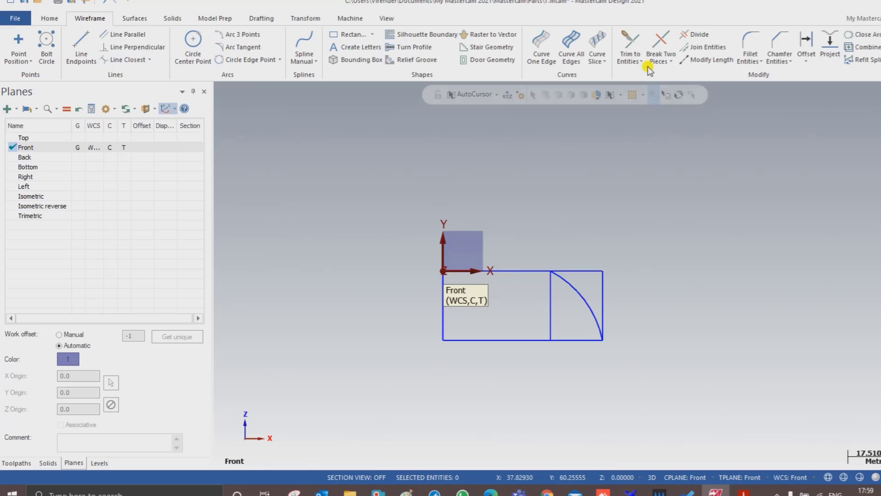
Trim away the rectangle's top-right segment, right edge, middle vertical line and bottom line
click(695, 35)
click(39, 164)
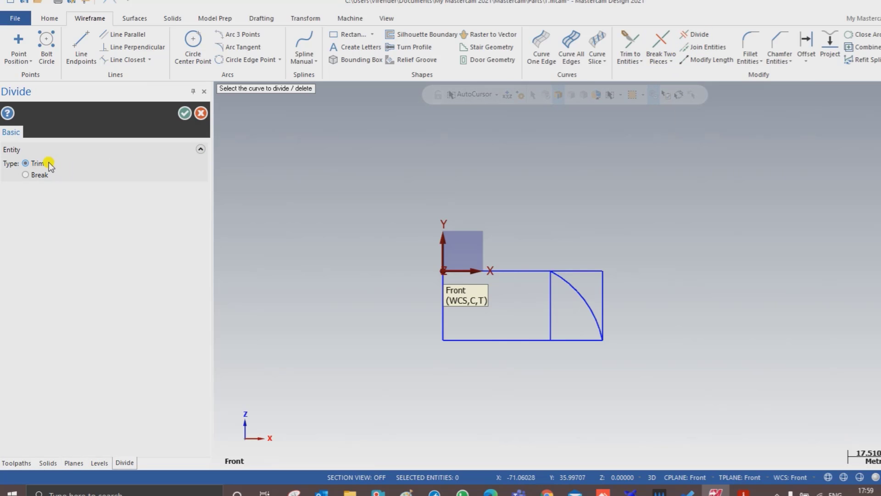
click(580, 272)
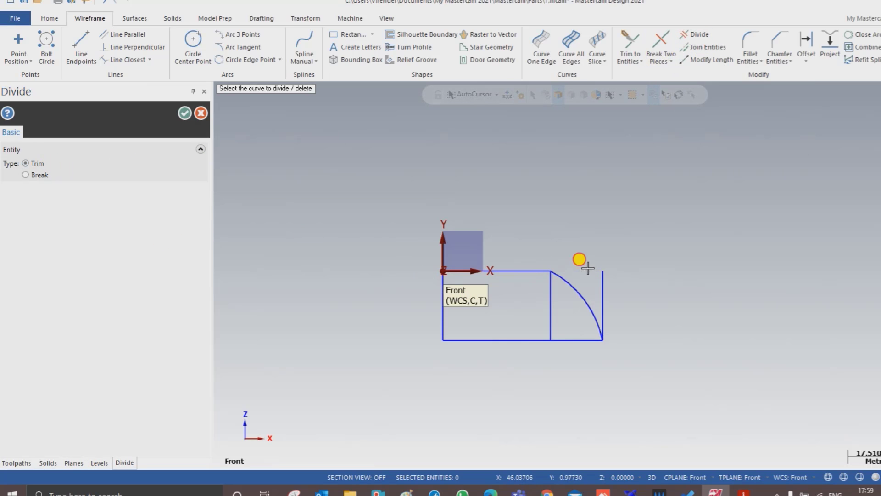
click(602, 293)
click(549, 324)
click(517, 339)
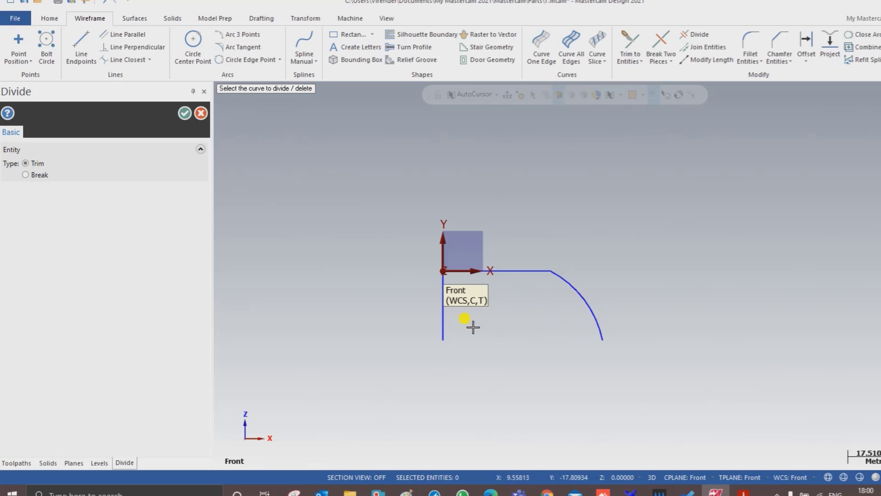
click(184, 114)
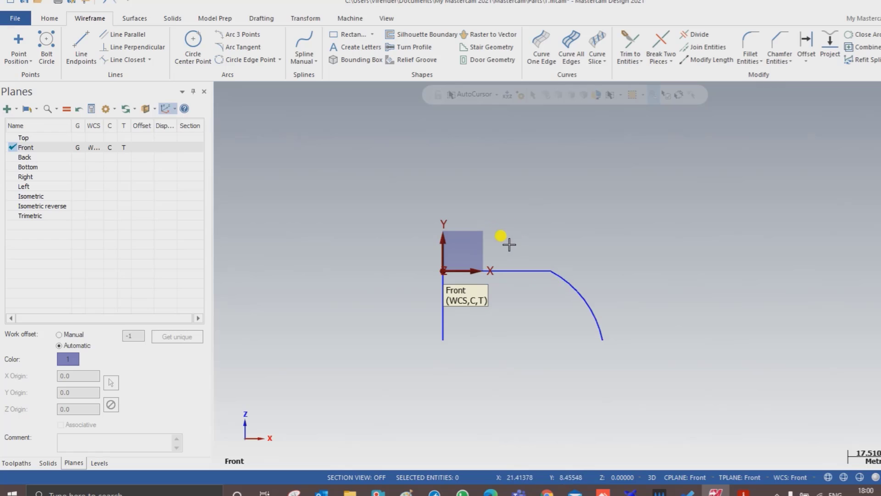
Make Top the view, WCS, construction and tool plane and start Surface Revolve
click(78, 137)
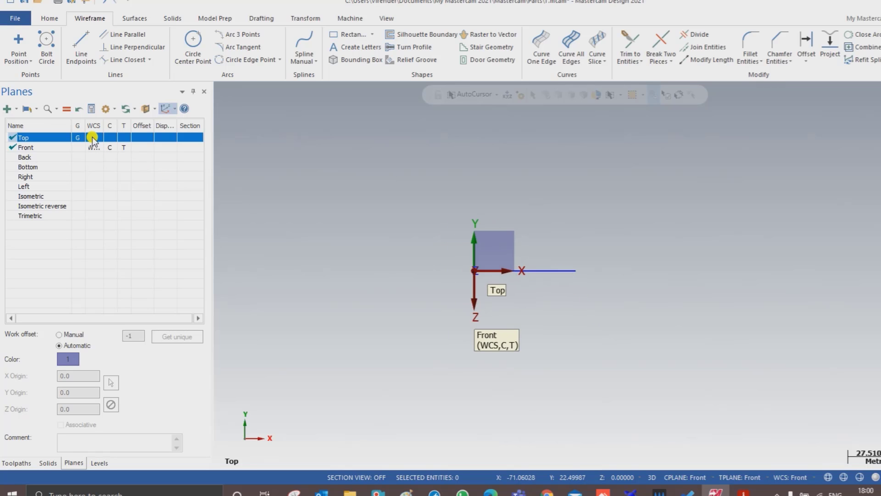
click(94, 137)
click(120, 137)
click(78, 137)
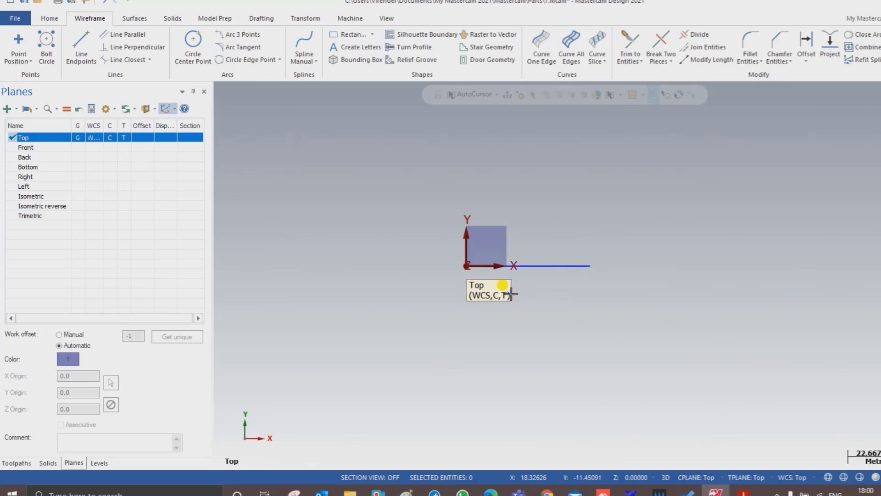
mouse_move(507, 291)
middle_down()
mouse_move(553, 242)
mouse_move(500, 244)
middle_up()
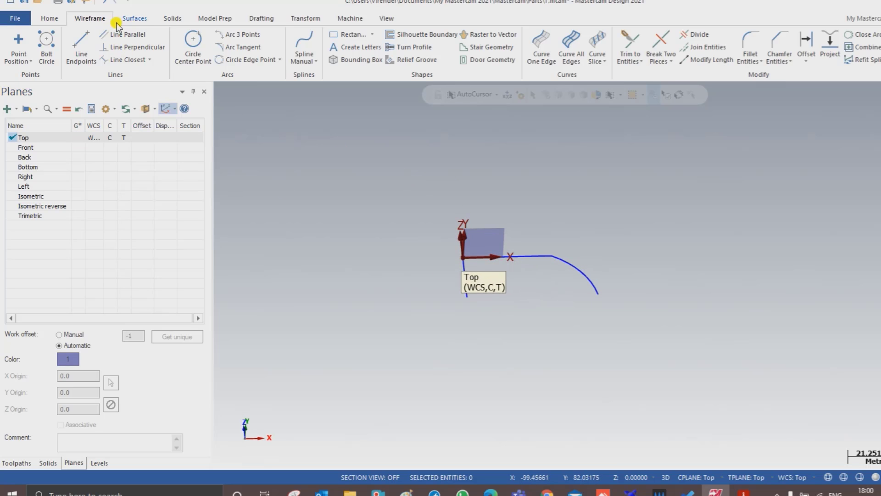
click(135, 18)
click(192, 60)
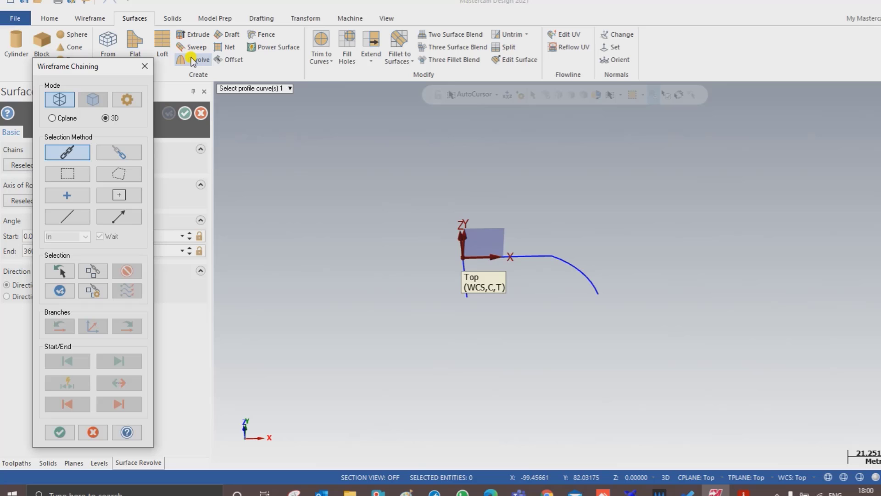
Partial-chain the top line through the arc as the revolve profile
scroll(390, 210, up, 1)
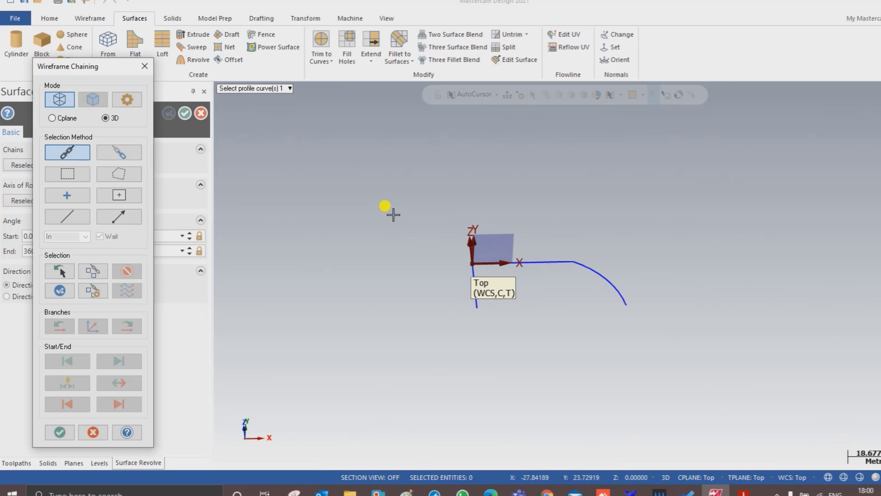
scroll(299, 205, down, 1)
drag(104, 74, 154, 75)
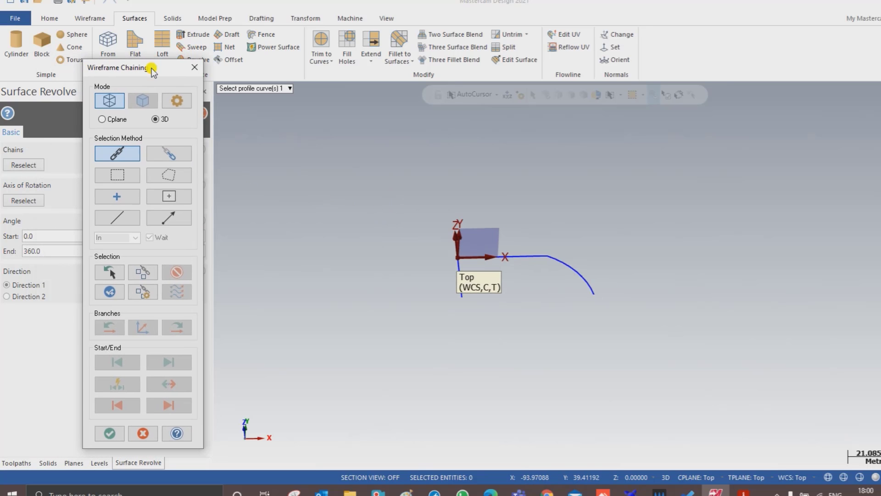
scroll(352, 231, up, 1)
scroll(502, 277, up, 1)
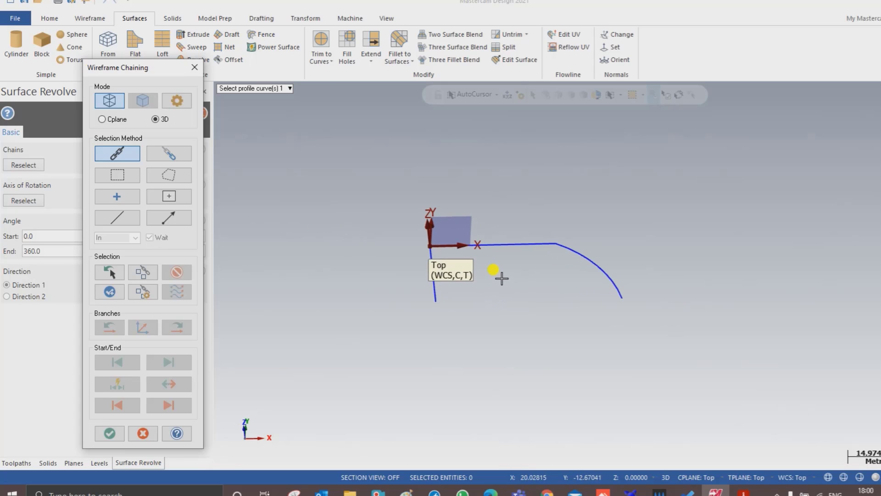
scroll(456, 268, up, 1)
click(436, 248)
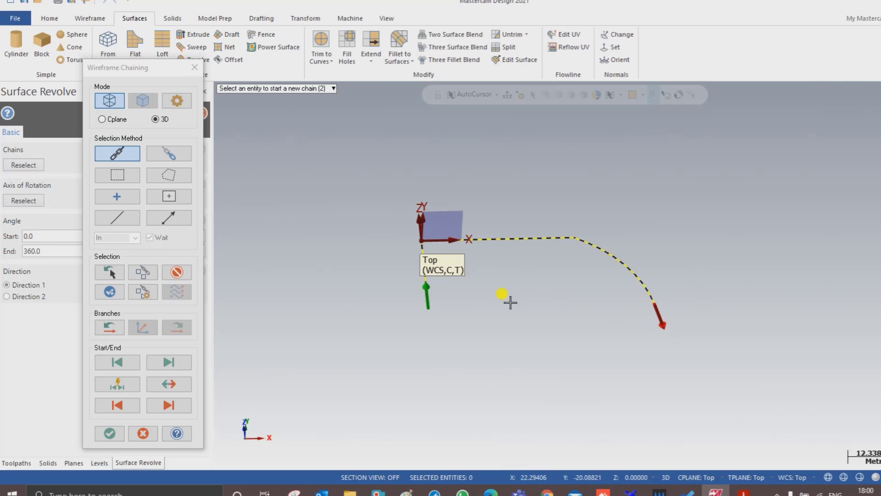
click(178, 272)
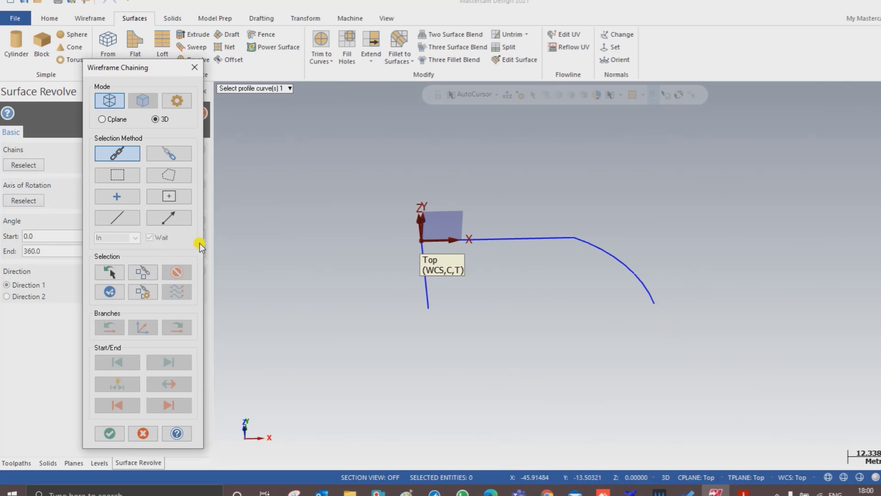
click(170, 153)
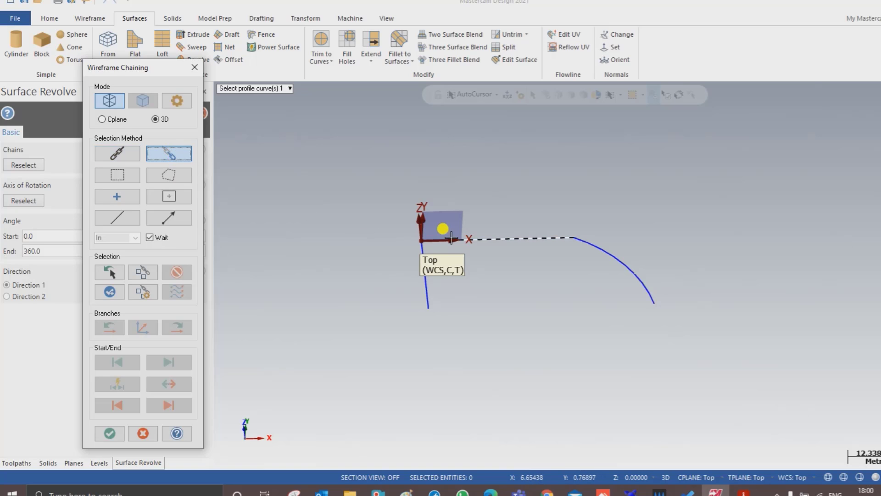
click(434, 239)
click(611, 275)
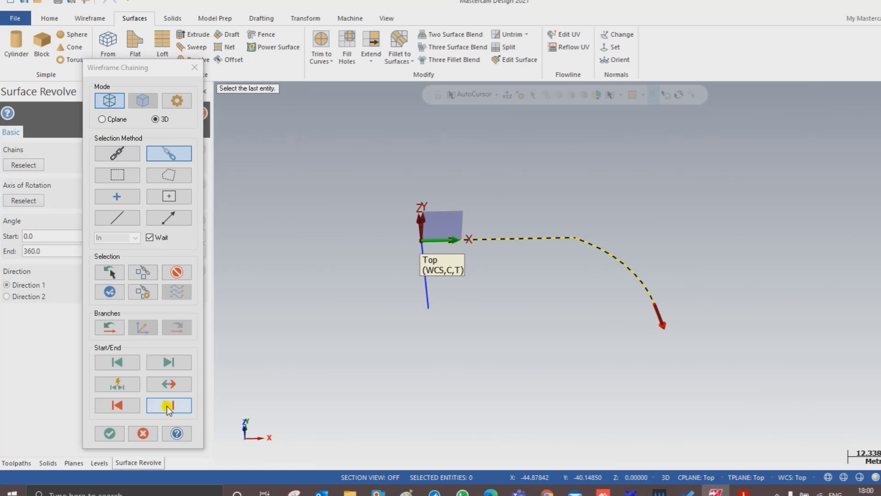
click(109, 433)
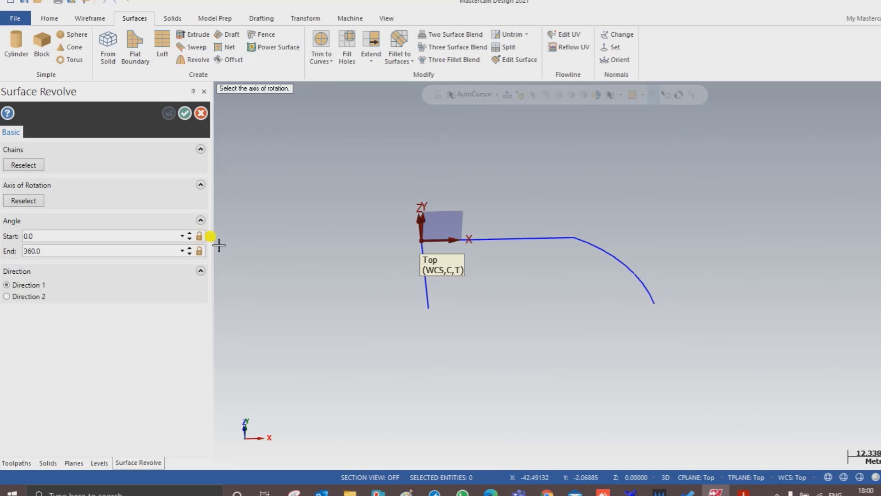
Use the vertical line as the axis and revolve from 240° to 300°
click(425, 297)
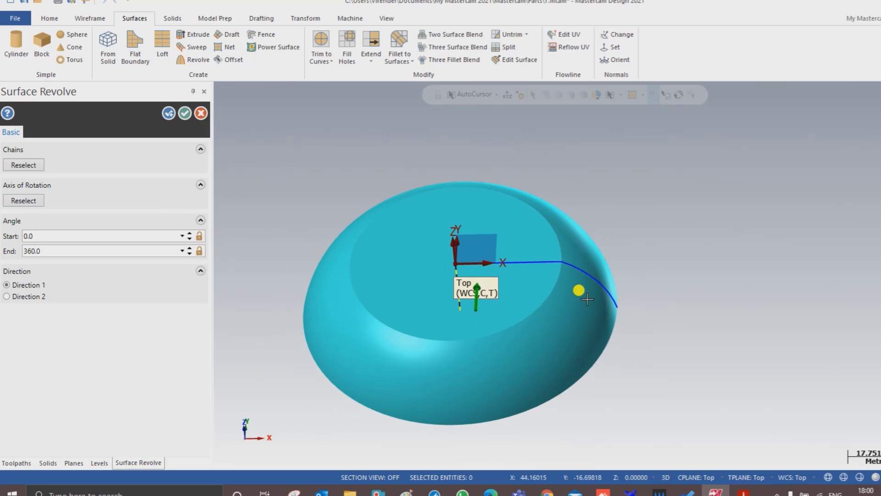
mouse_move(479, 277)
middle_down()
mouse_move(505, 281)
mouse_move(453, 305)
middle_up()
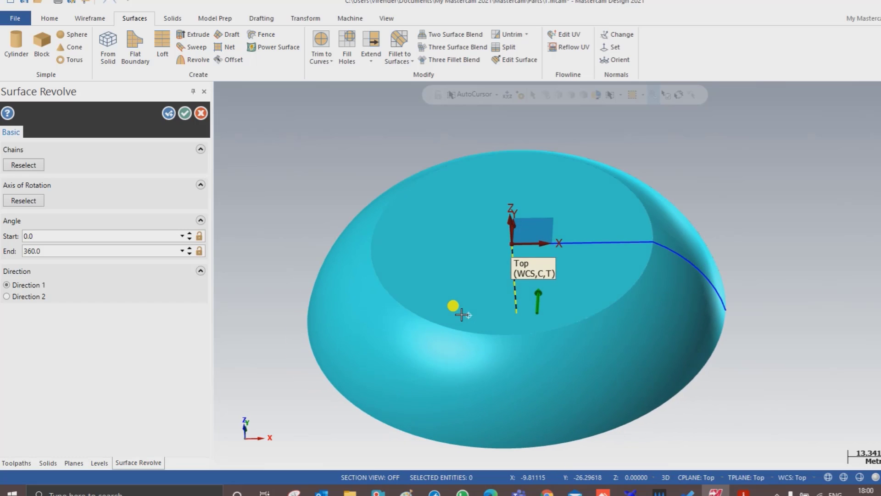
click(69, 235)
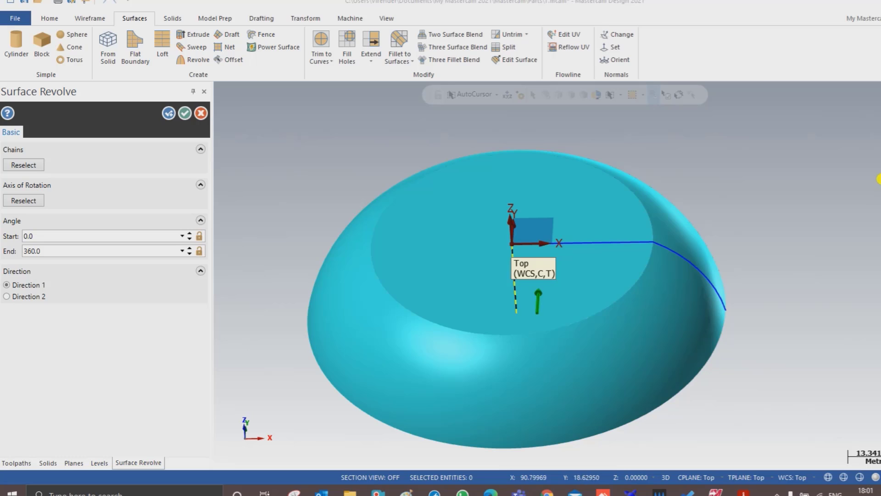
scroll(533, 338, down, 1)
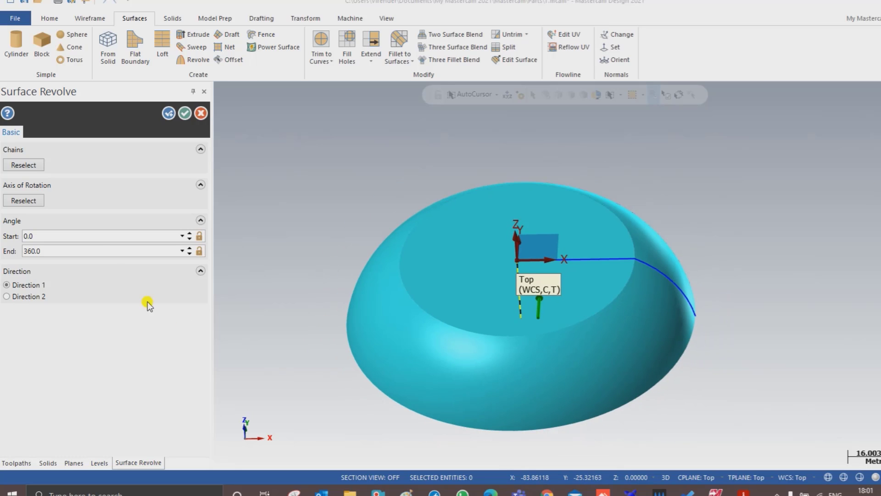
click(88, 235)
text(270-3)
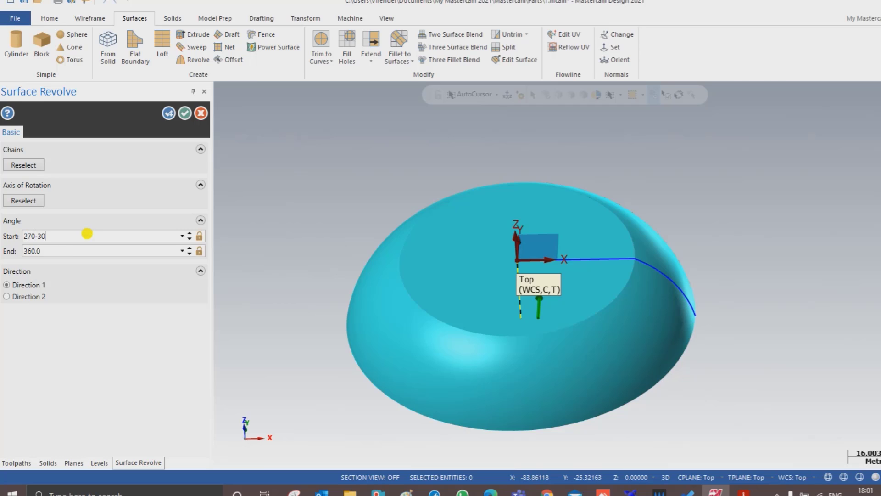
key(Tab)
text(270+3)
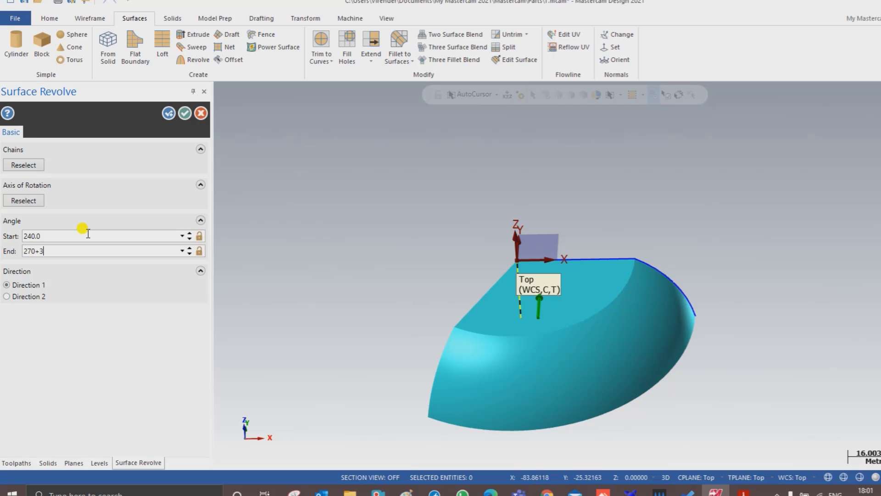
text(00.0)
key(Tab)
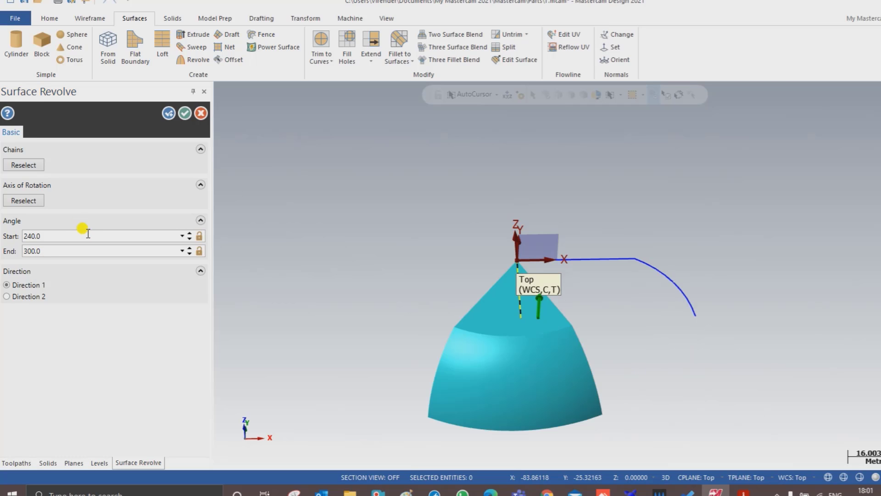
Accept the 60-degree revolved wedge and view it from the top
click(185, 113)
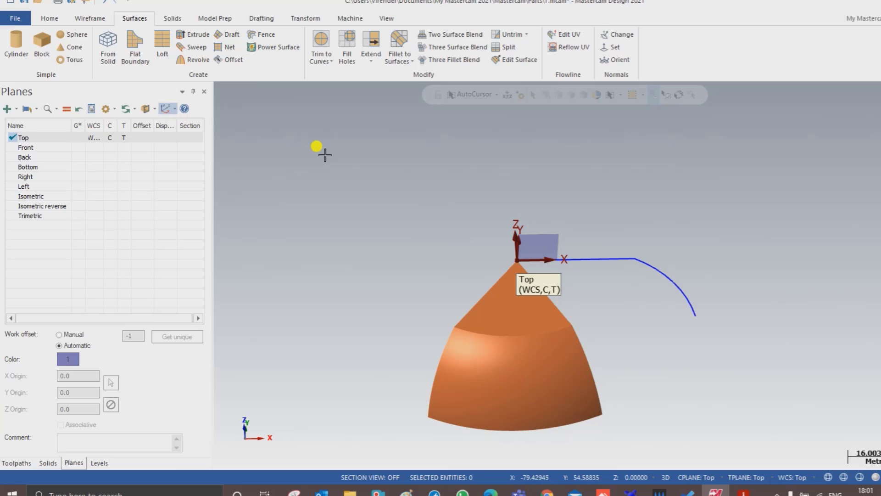
right_click(340, 153)
click(367, 215)
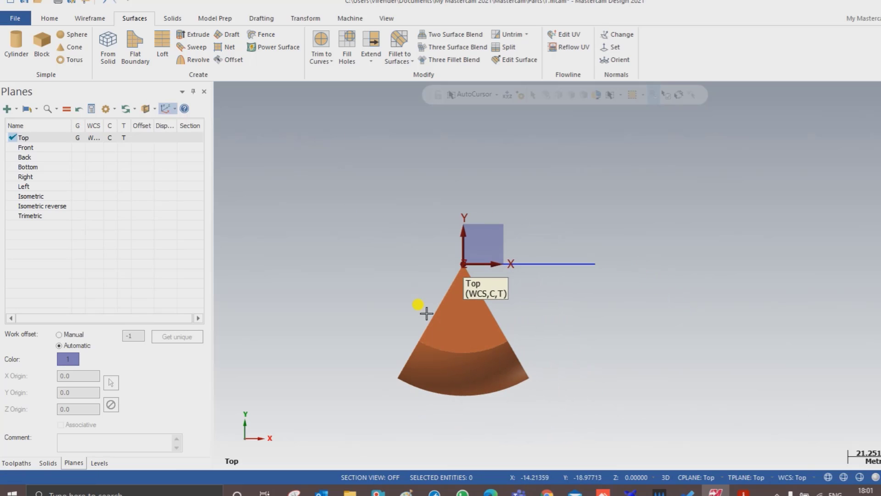
scroll(426, 310, up, 1)
scroll(429, 311, up, 1)
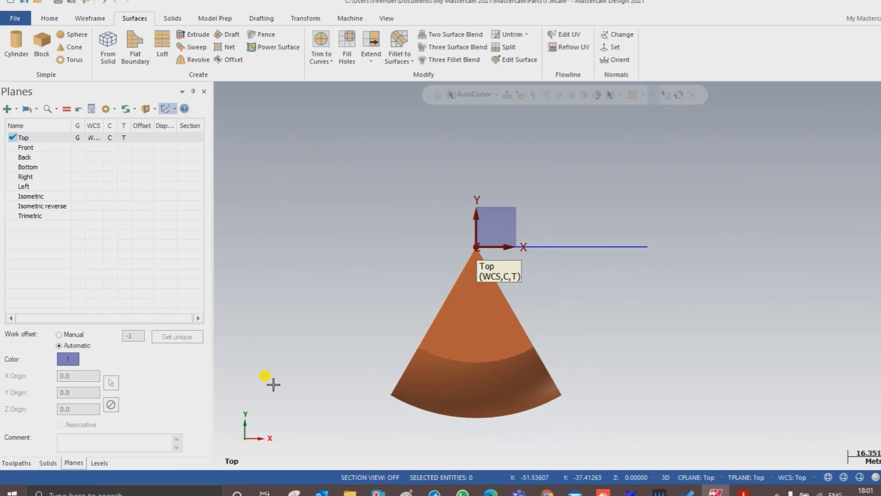
Create and activate level 2 named Pocket, and hide level 1
click(99, 462)
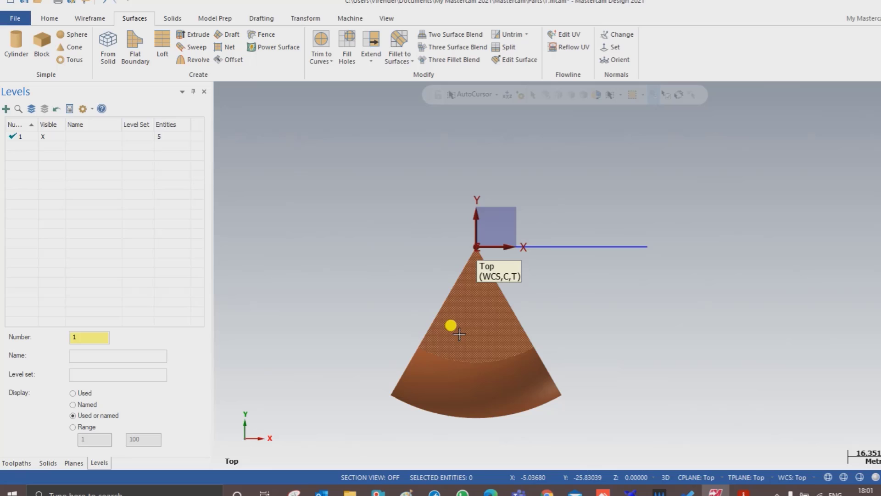
double_click(75, 339)
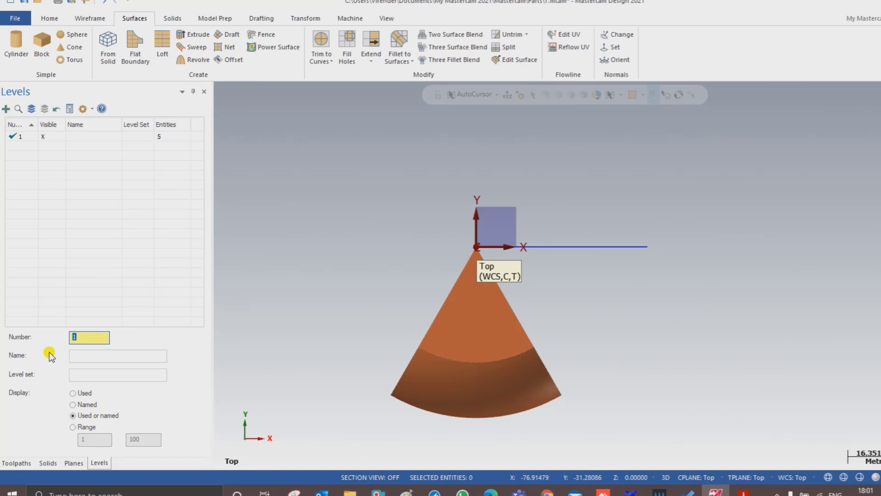
text(2)
key(Return)
text(Pocket)
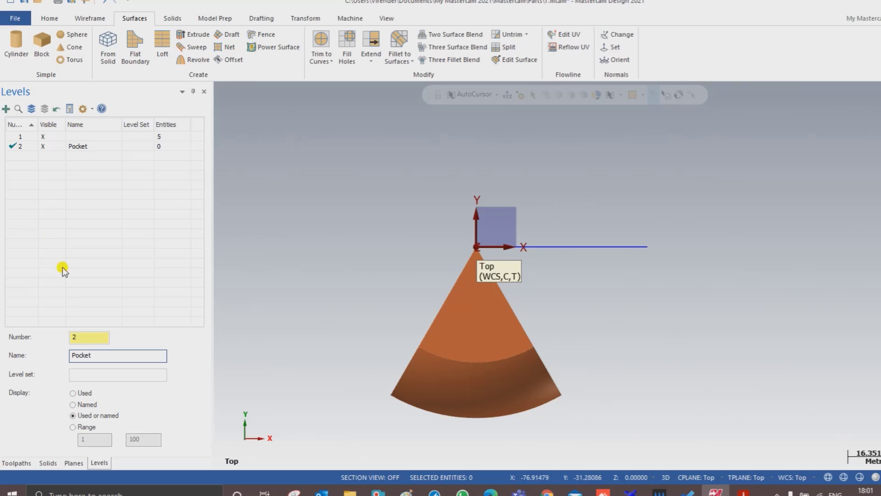
click(45, 138)
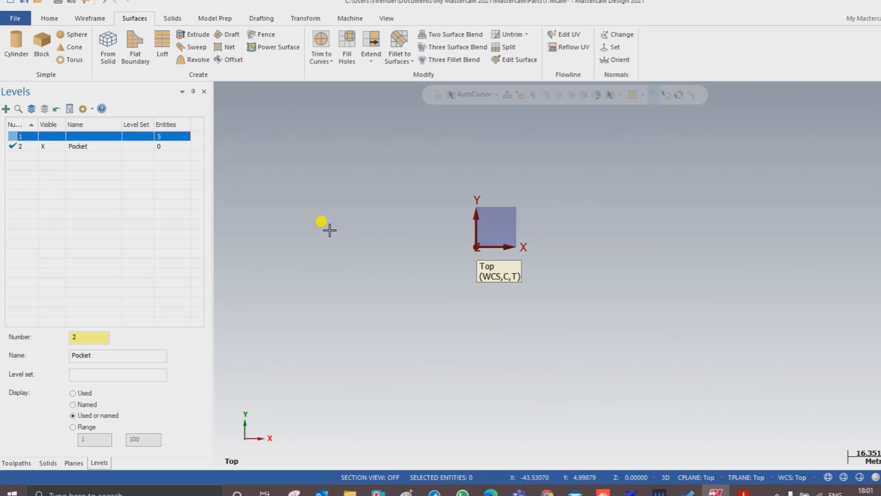
Draw a radius 47.5 circle centred on the origin
click(90, 18)
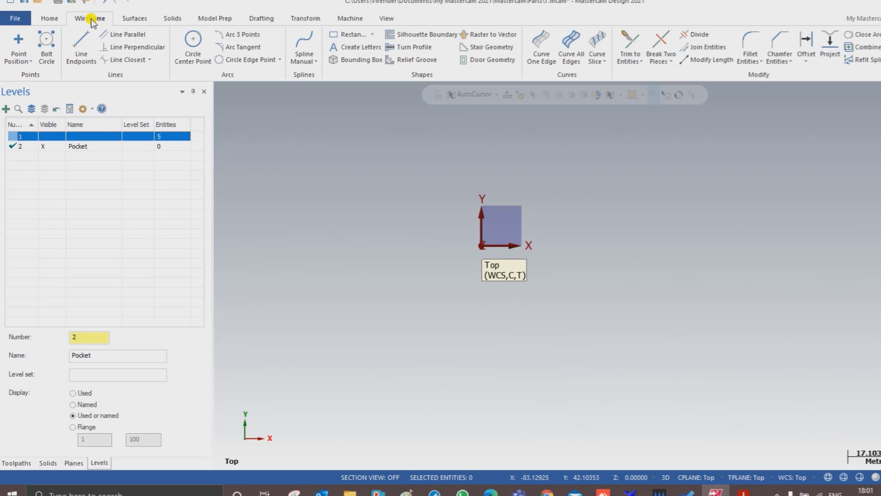
click(193, 44)
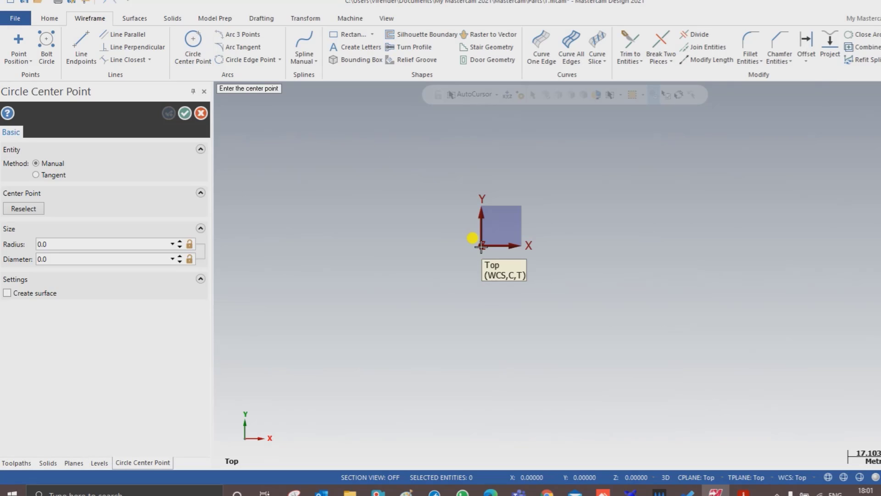
click(481, 245)
click(488, 382)
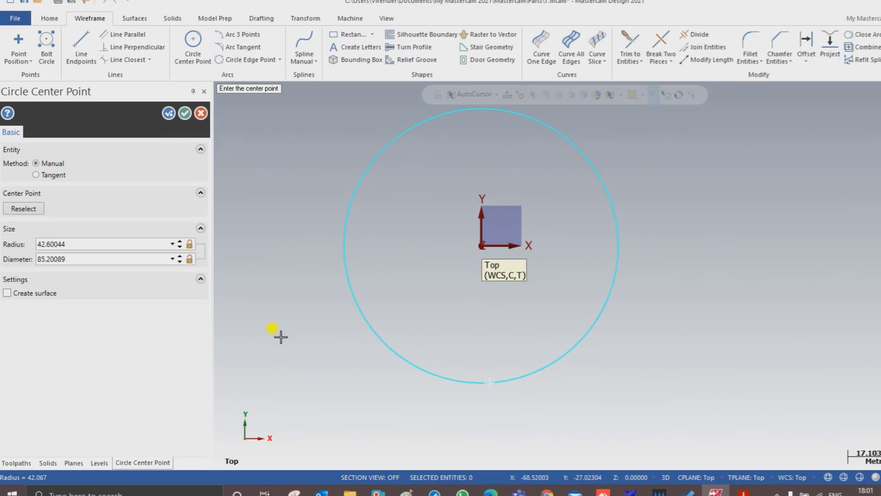
click(98, 259)
click(99, 244)
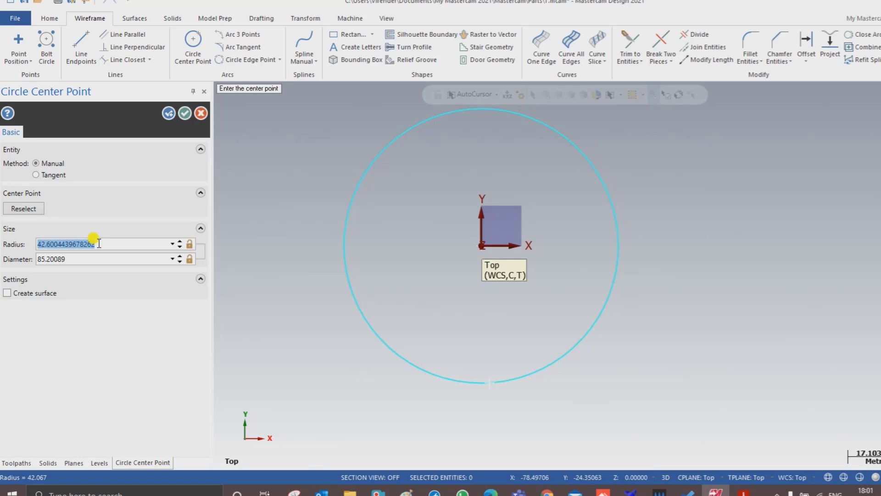
text(47.5)
key(Return)
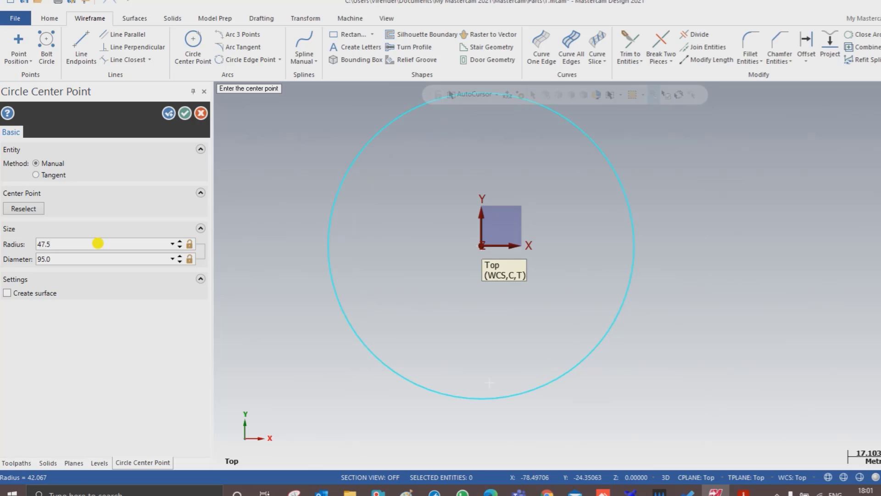
click(168, 112)
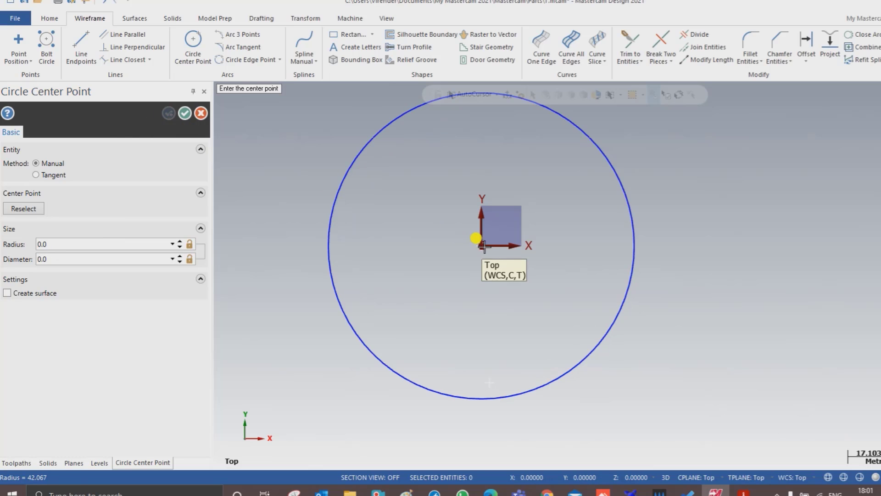
Add a concentric radius 37.5 circle at the origin
click(481, 246)
click(446, 346)
click(87, 259)
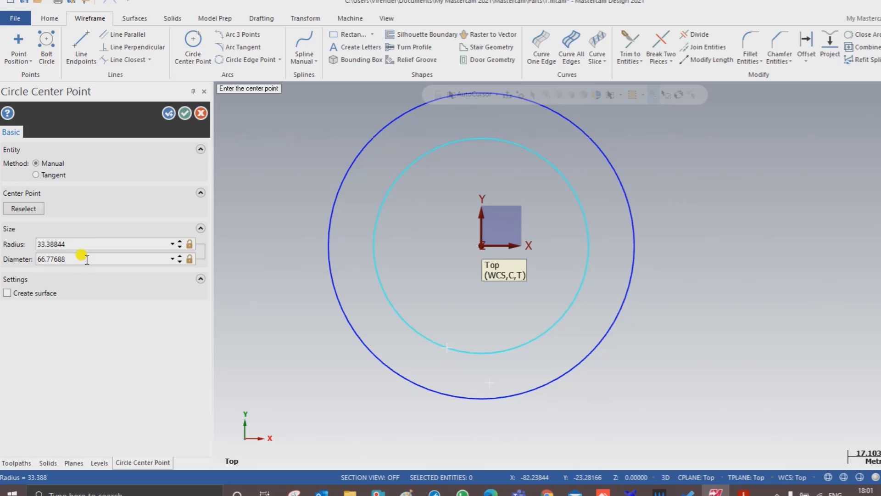
double_click(82, 244)
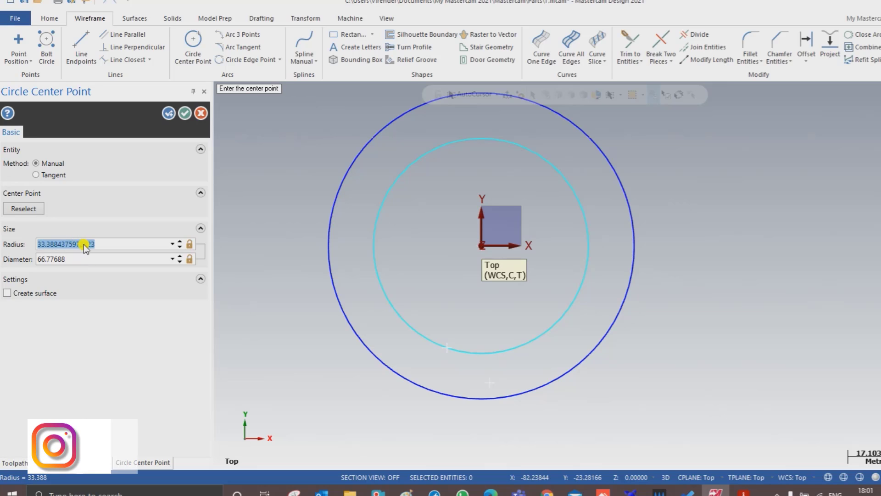
text(37.5)
key(Return)
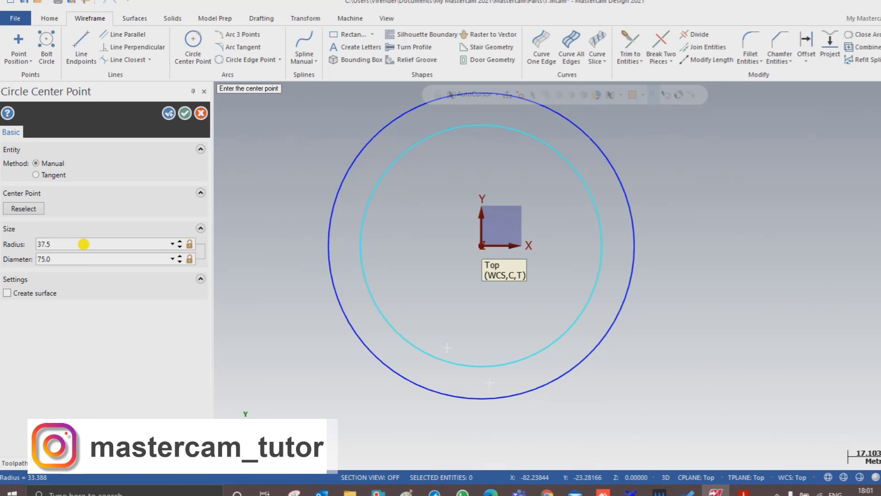
click(185, 113)
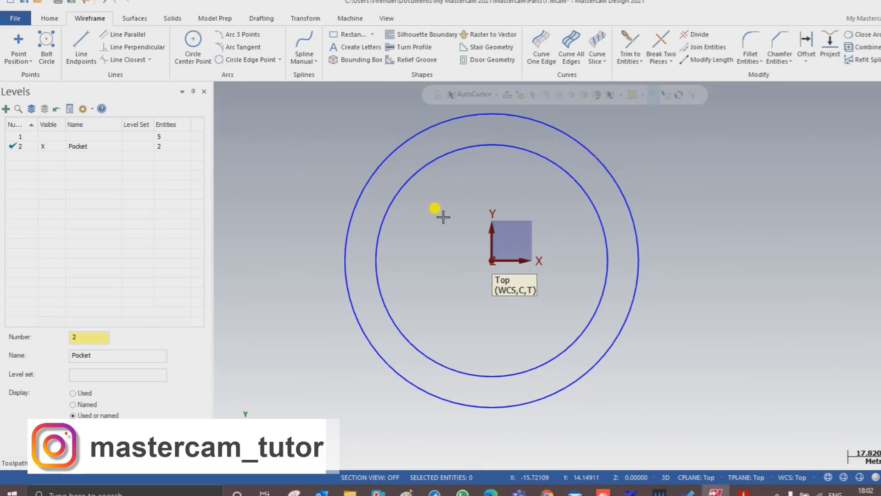
Draw a 47.5-long line from the origin straight down to the outer circle
click(81, 46)
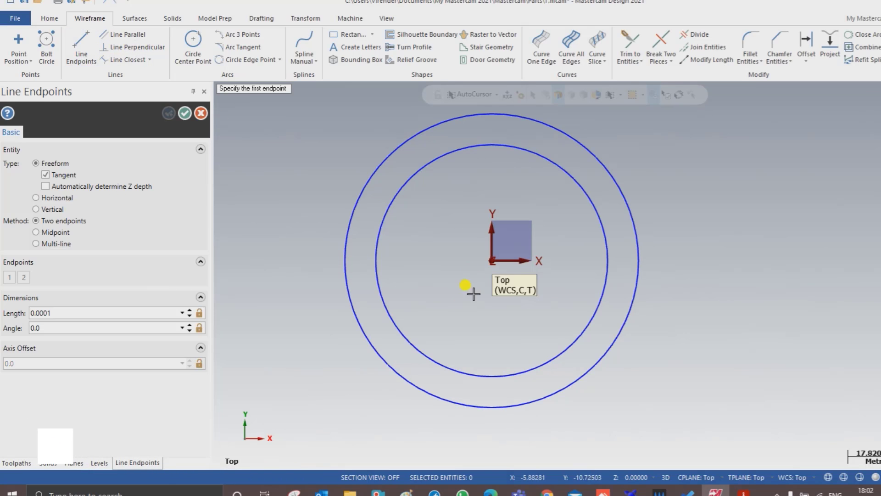
click(491, 261)
scroll(490, 238, down, 2)
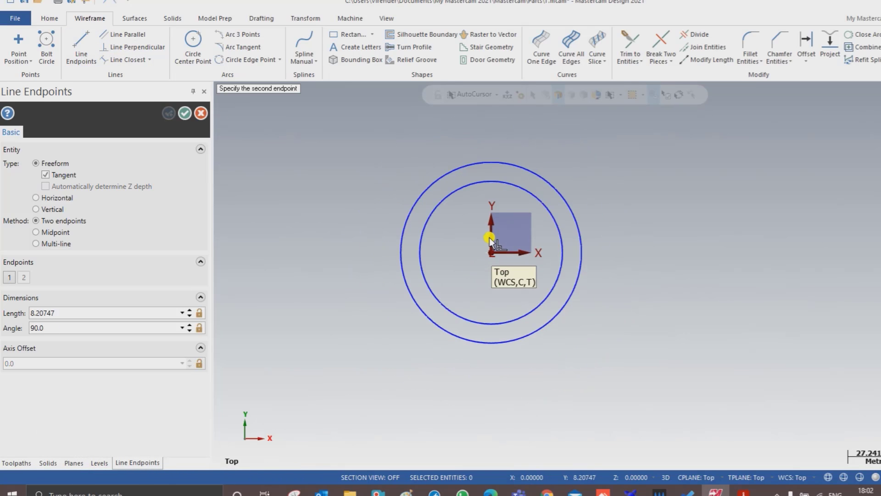
click(490, 357)
double_click(65, 312)
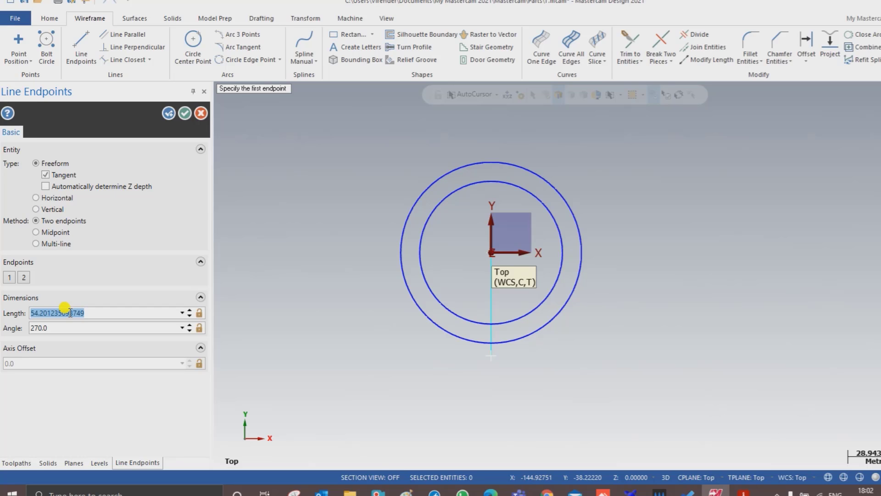
text(47.5)
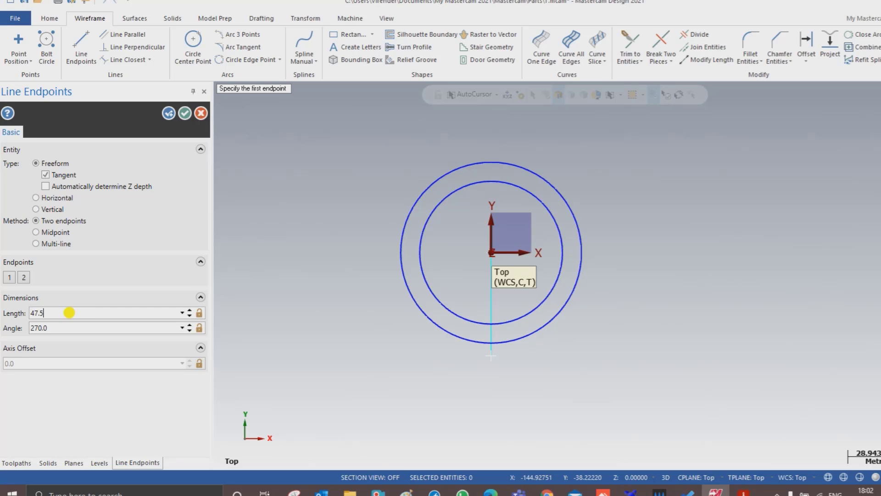
click(185, 113)
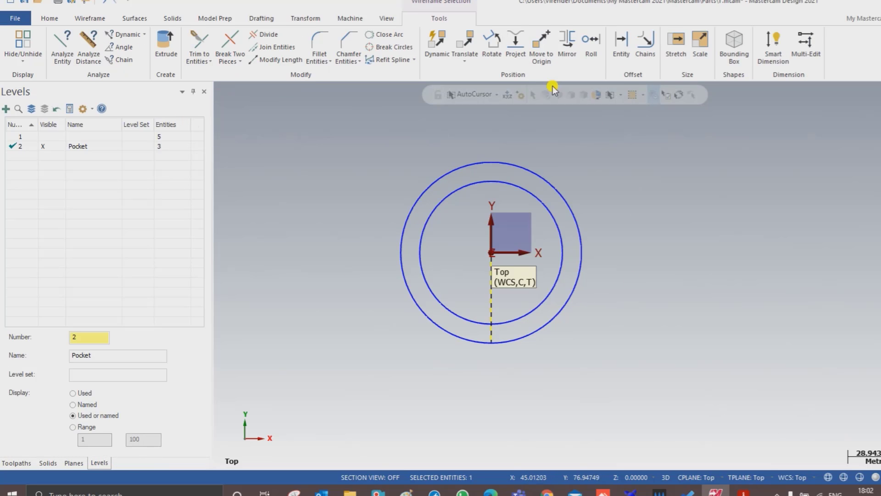
Rotate the radial line 11 degrees about the origin
click(492, 43)
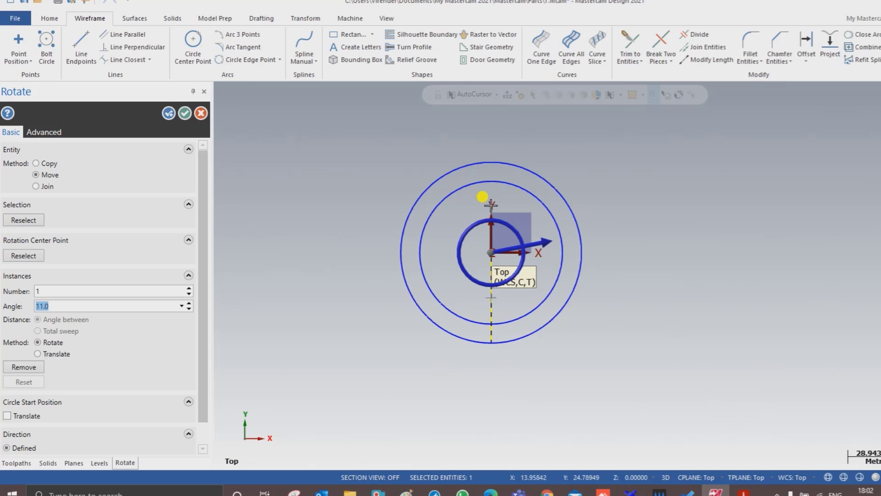
click(169, 114)
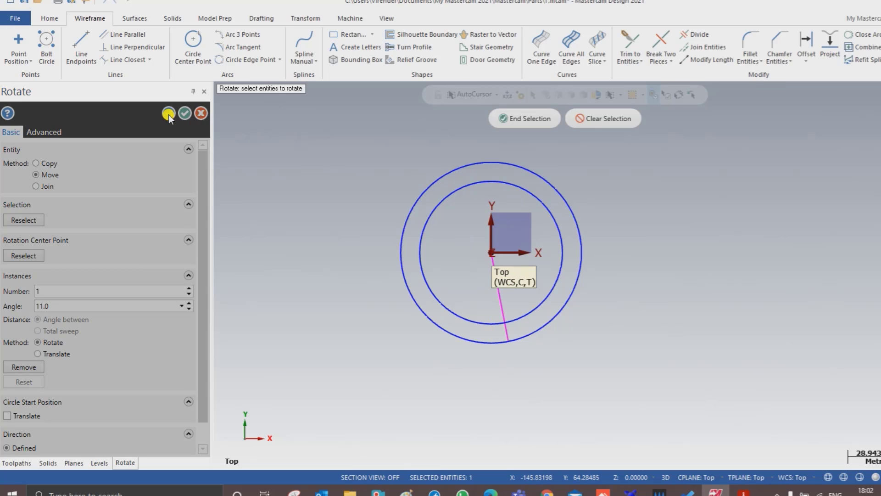
click(527, 118)
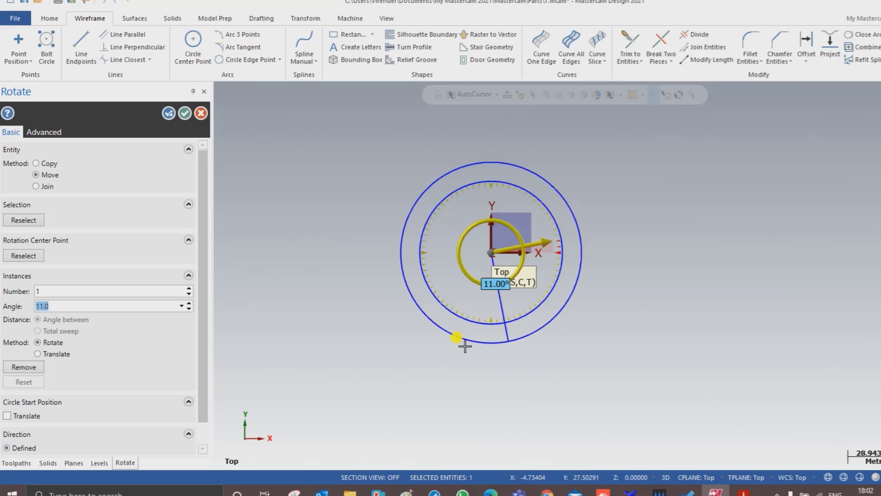
key(Return)
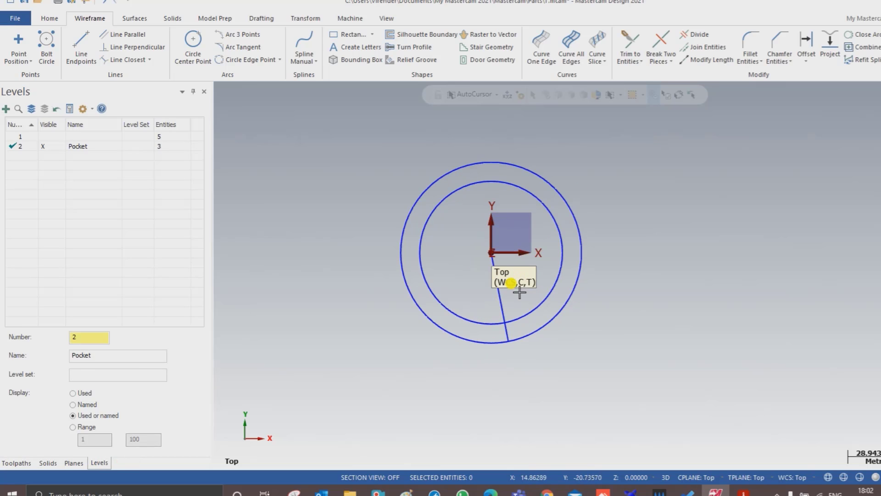
Mirror the radial line about the Y axis, keeping the copy to form a V
click(564, 41)
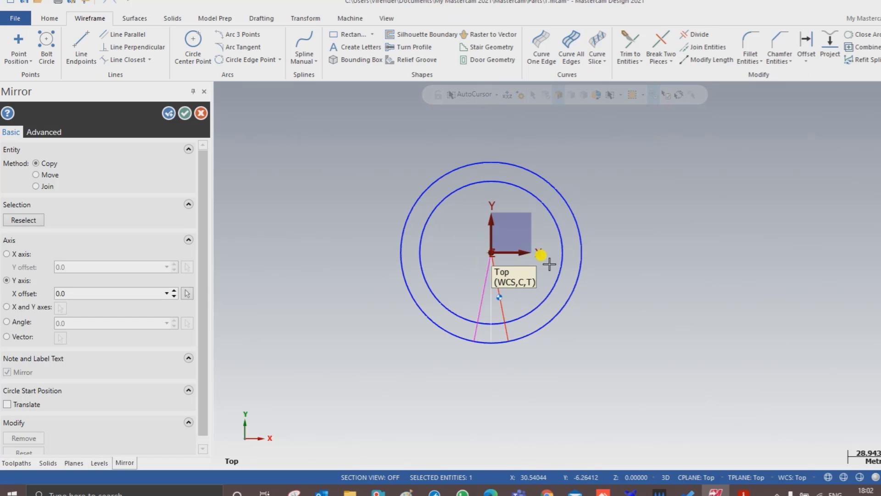
click(190, 113)
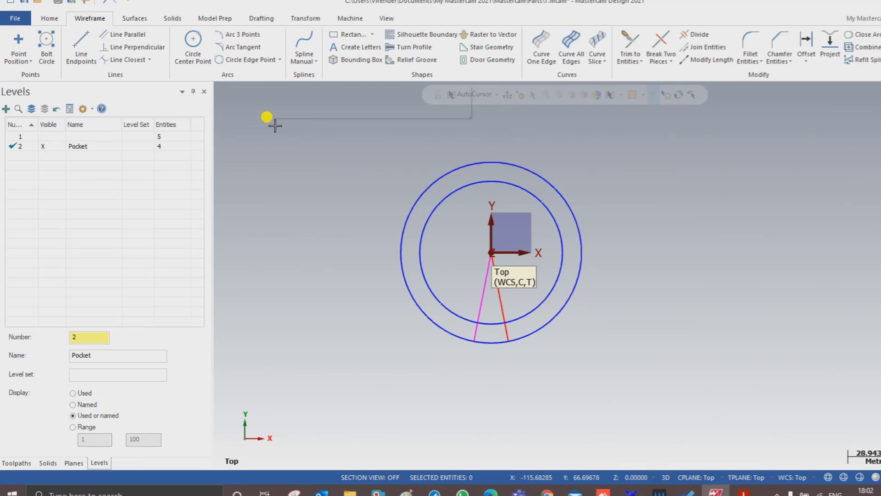
right_click(267, 119)
scroll(447, 238, up, 2)
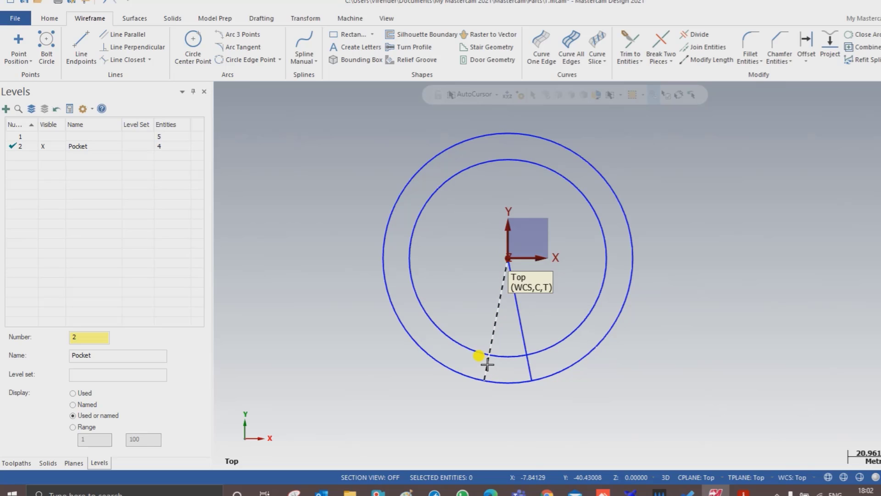
click(485, 380)
Fillet the inner circle to both side lines at radius 6 and the outer circle at radius 3
click(751, 46)
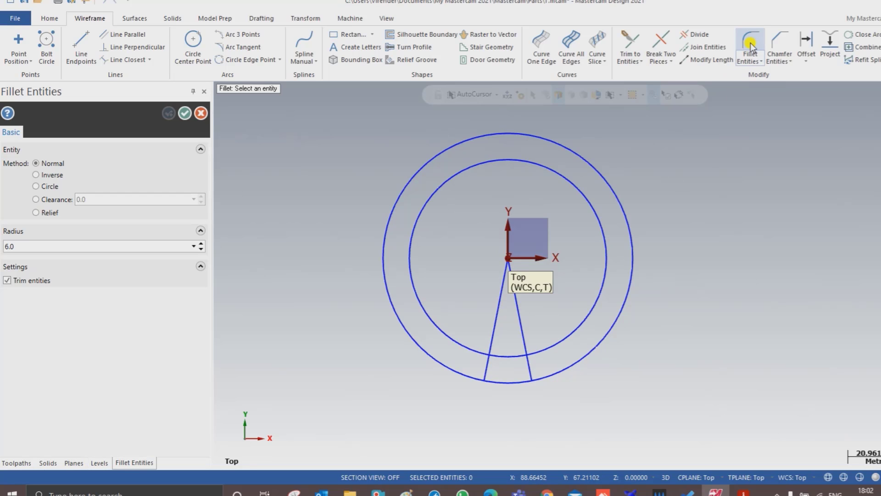
click(495, 356)
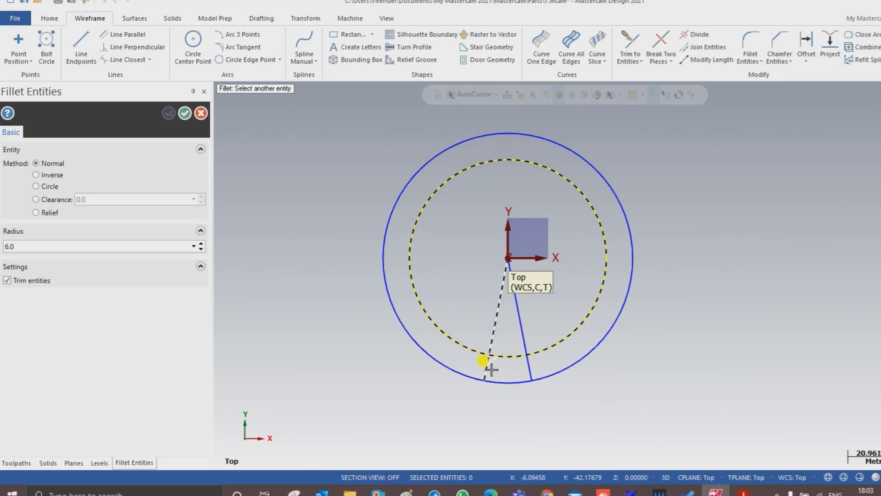
scroll(505, 370, up, 2)
scroll(516, 350, up, 2)
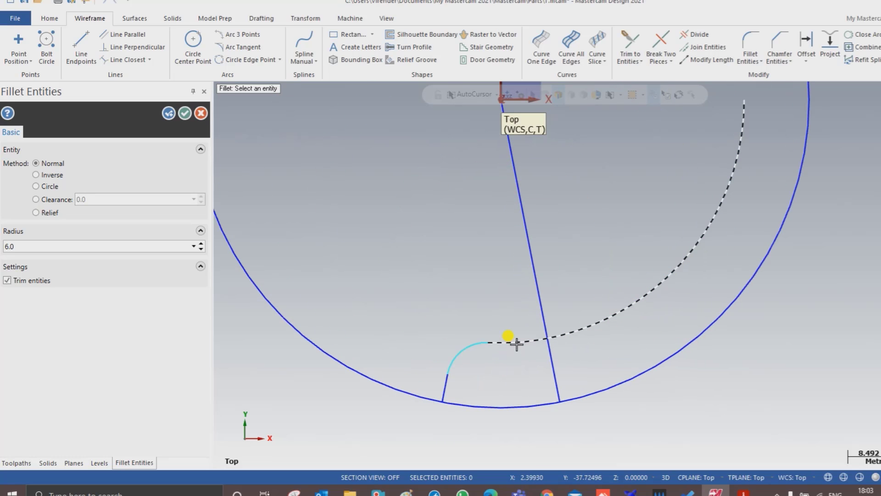
click(516, 343)
click(550, 351)
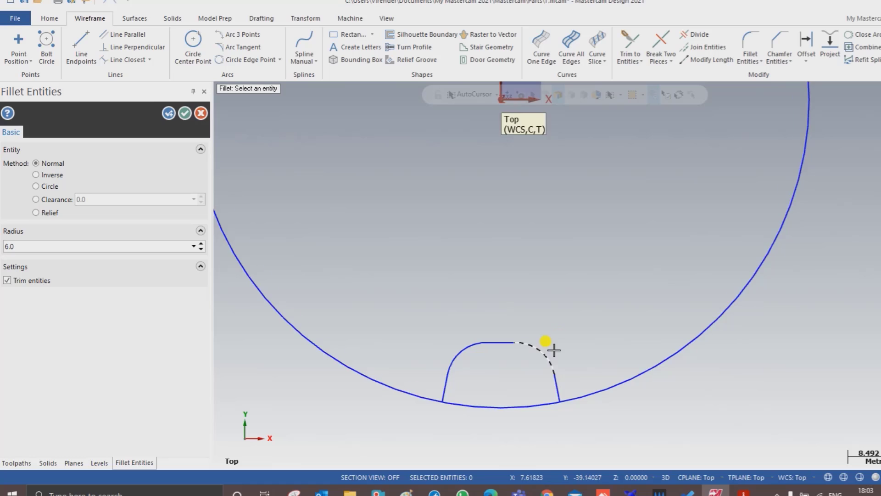
scroll(503, 289, down, 2)
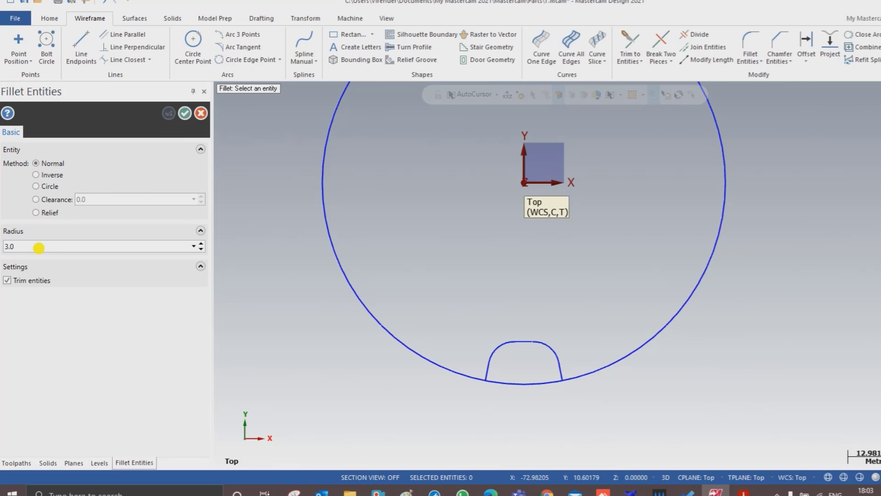
click(505, 383)
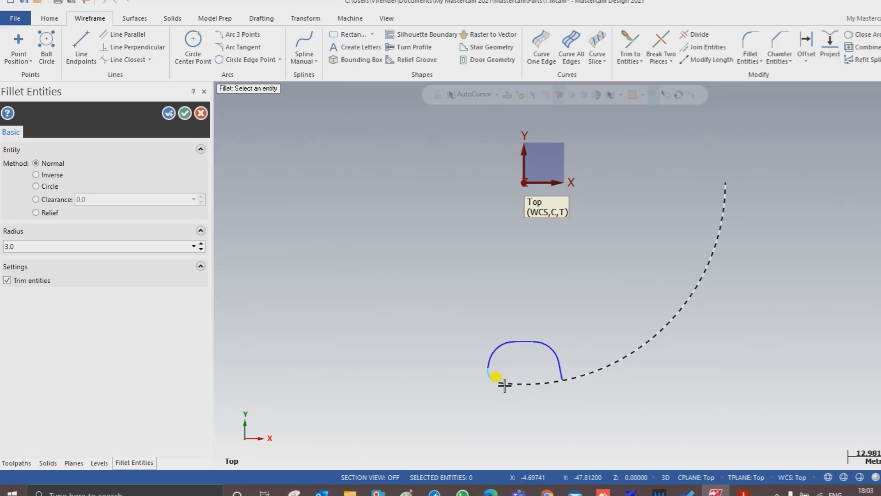
click(557, 370)
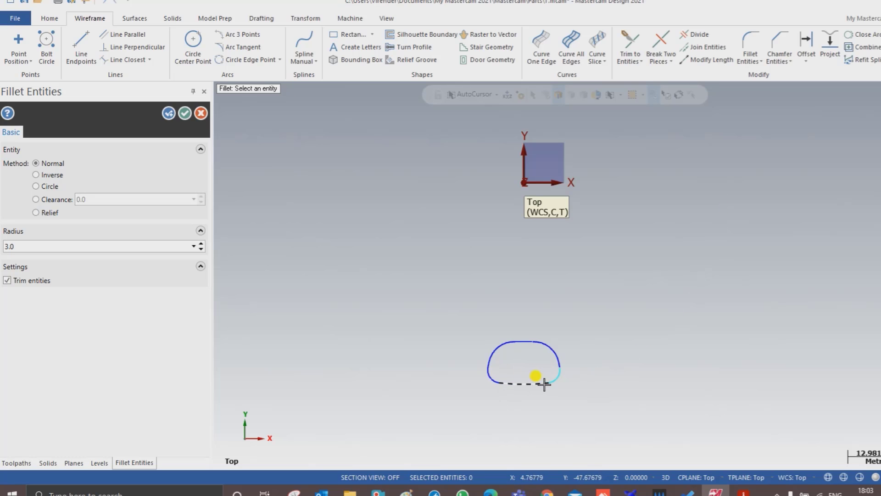
click(184, 113)
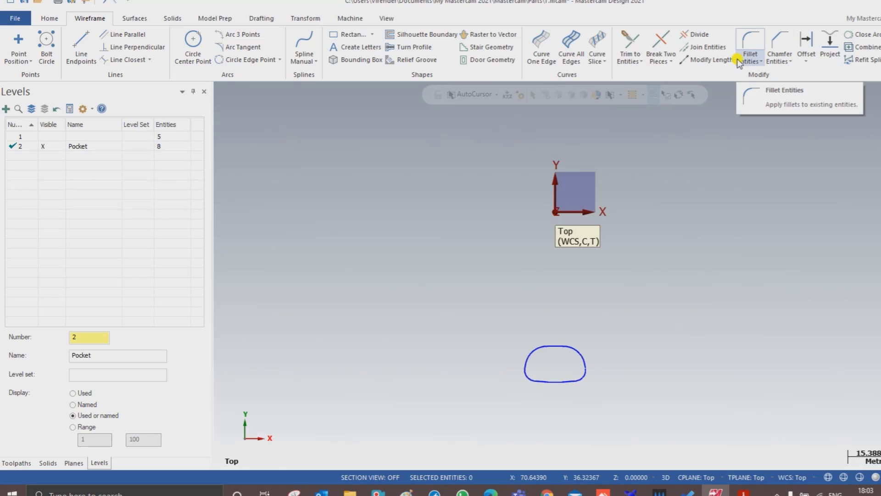
Offset the chained pocket contour 1.0 to the outside as a nested copy
click(806, 61)
click(822, 89)
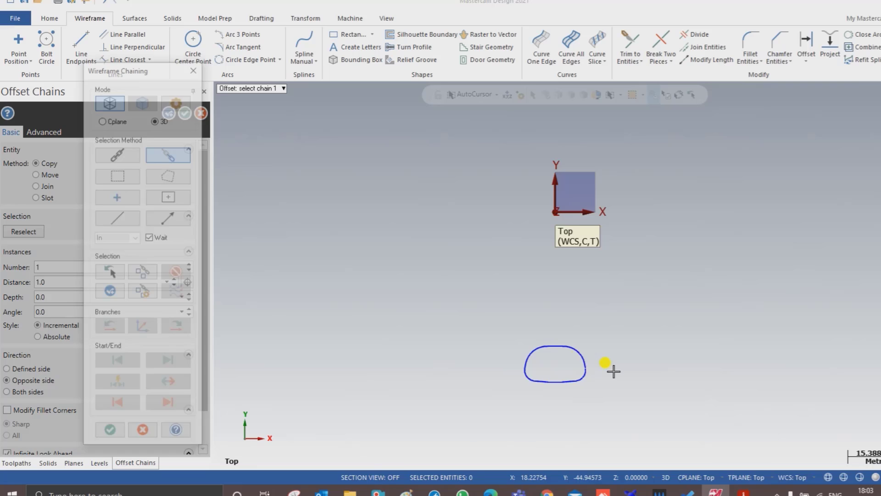
click(588, 361)
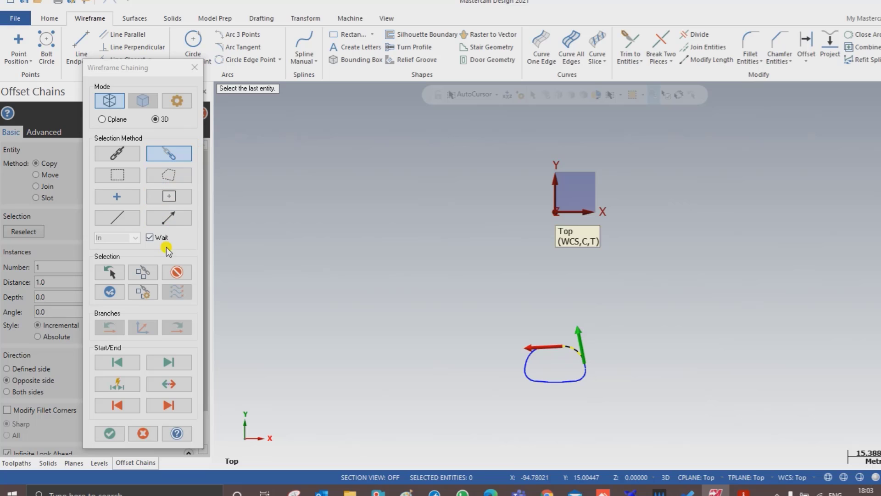
click(175, 271)
click(112, 154)
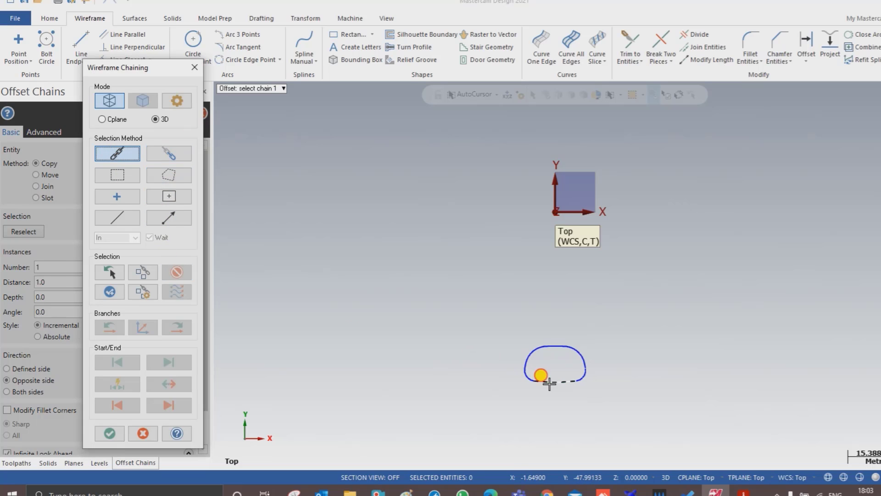
click(535, 375)
click(110, 433)
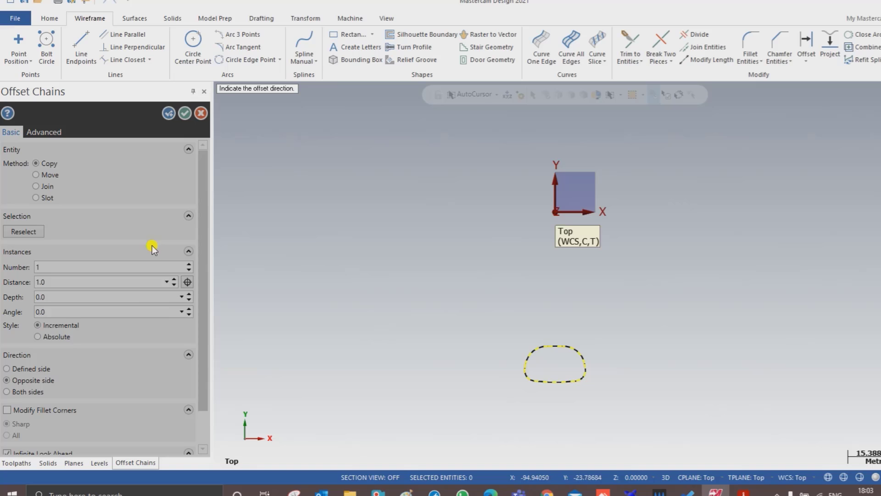
click(544, 360)
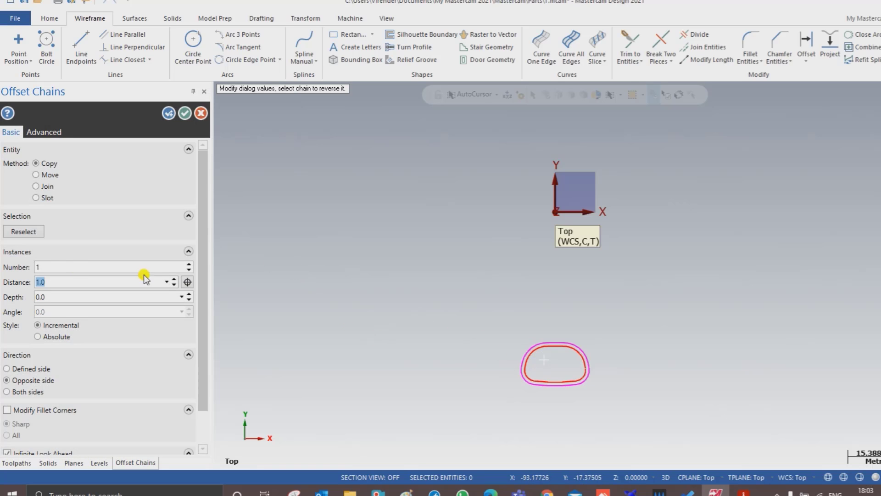
click(185, 113)
Clear the selection and the temporary result colours
right_click(298, 186)
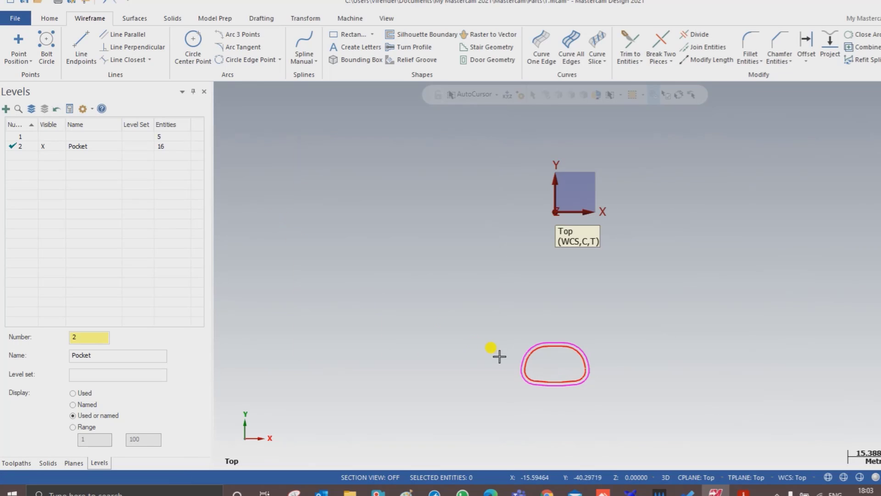
click(527, 358)
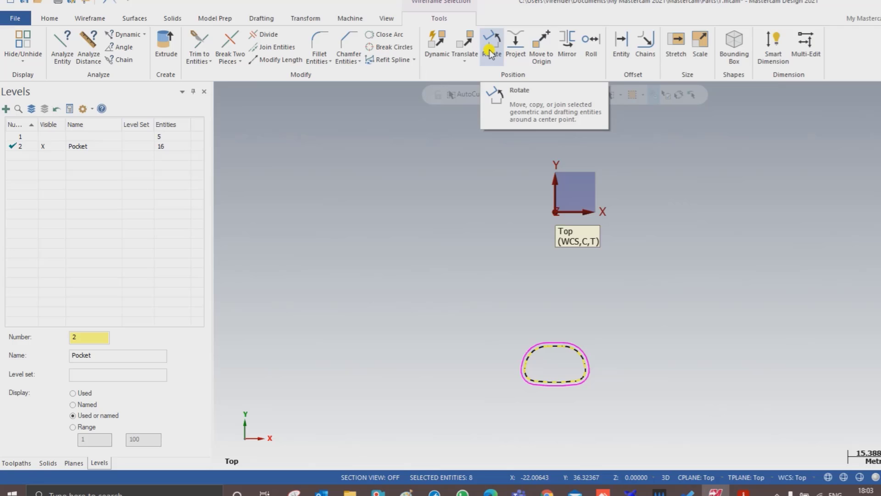
click(448, 232)
right_click(438, 177)
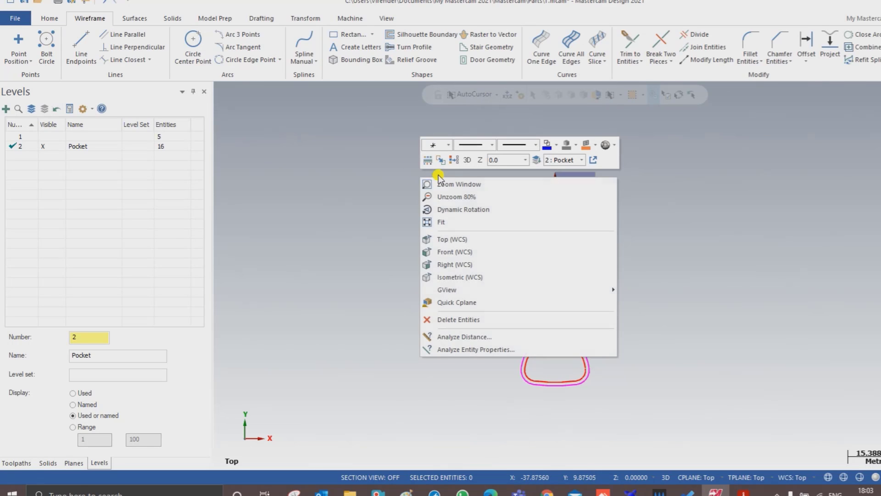
click(449, 159)
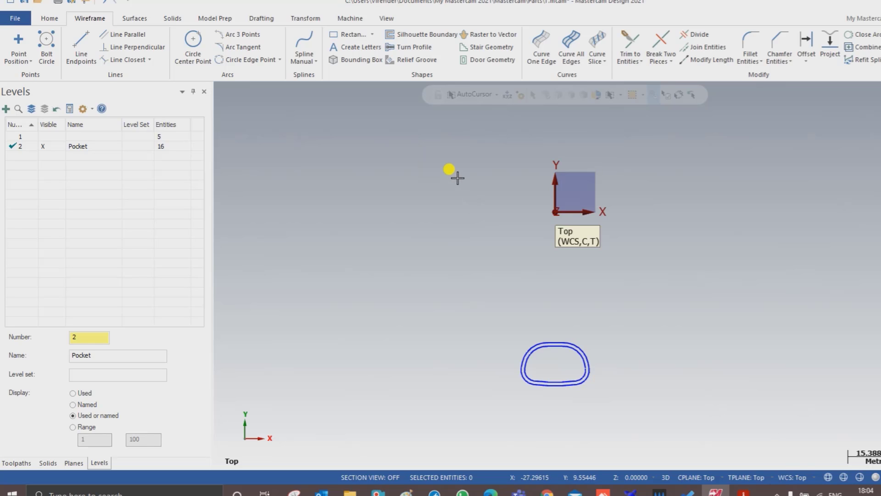
Draw a vertical line from the origin straight down past the pocket contour
click(80, 41)
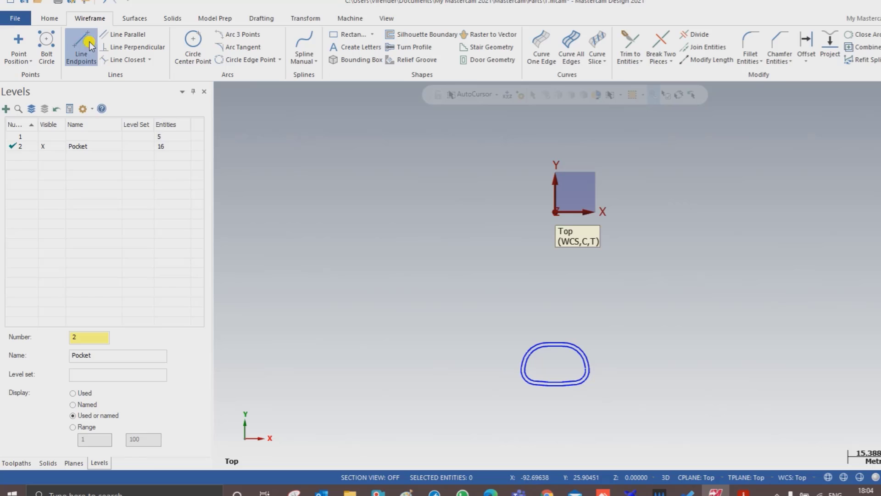
click(555, 213)
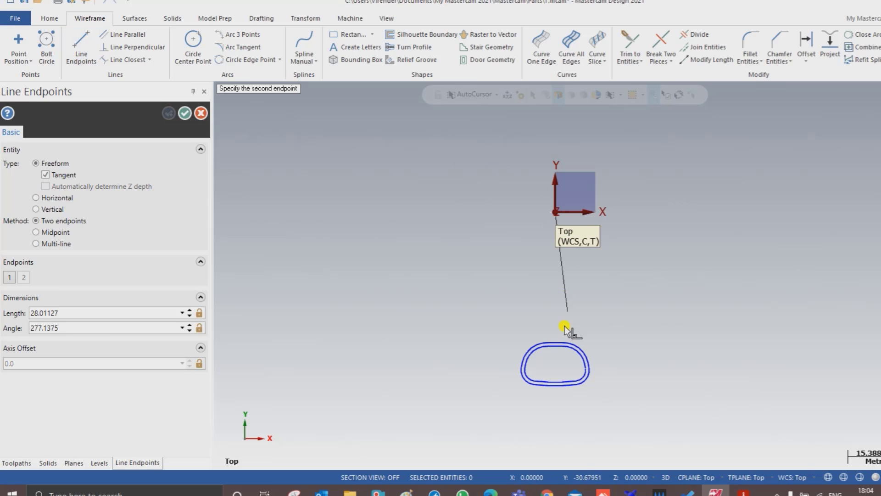
click(555, 406)
click(184, 113)
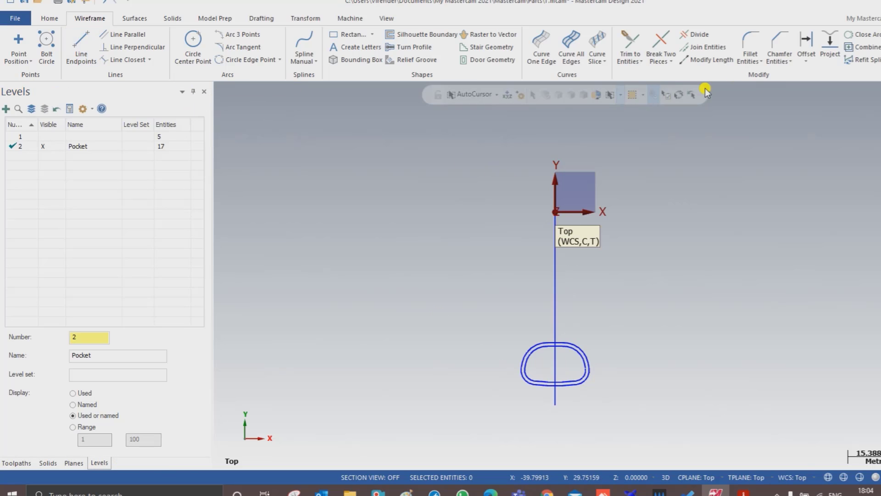
Break the contour where the vertical line crosses it, then delete the line
click(696, 34)
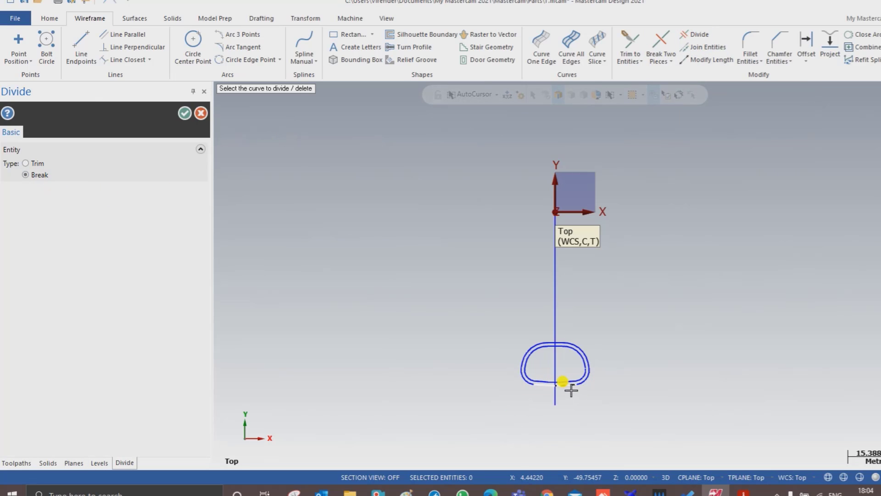
click(185, 113)
click(554, 294)
key(Delete)
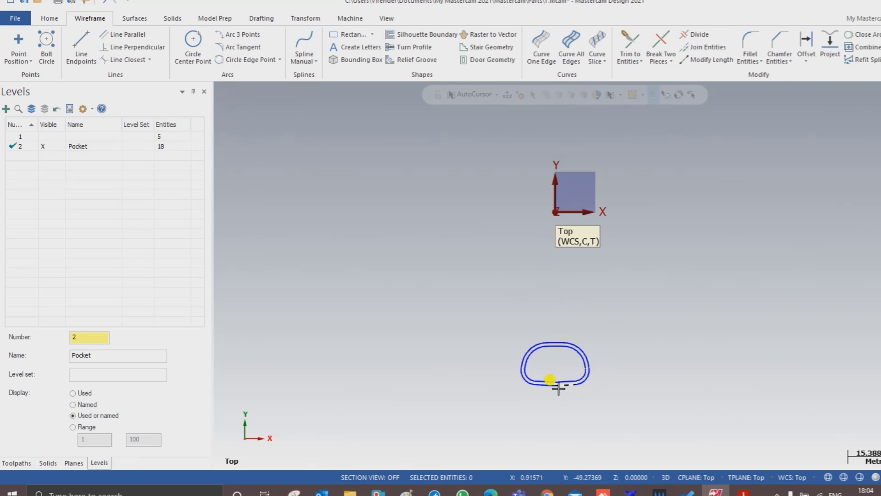
key(Delete)
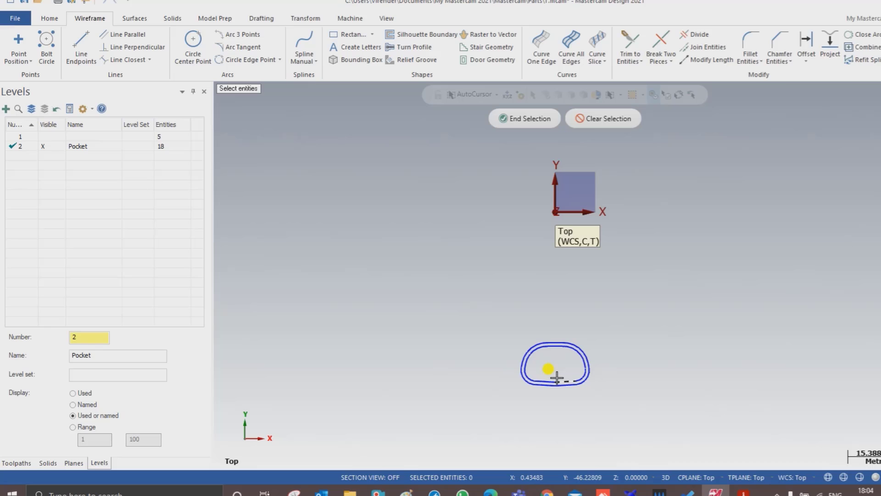
Translate the inner pocket contour -19 in Z and orbit to check both depths
click(557, 377)
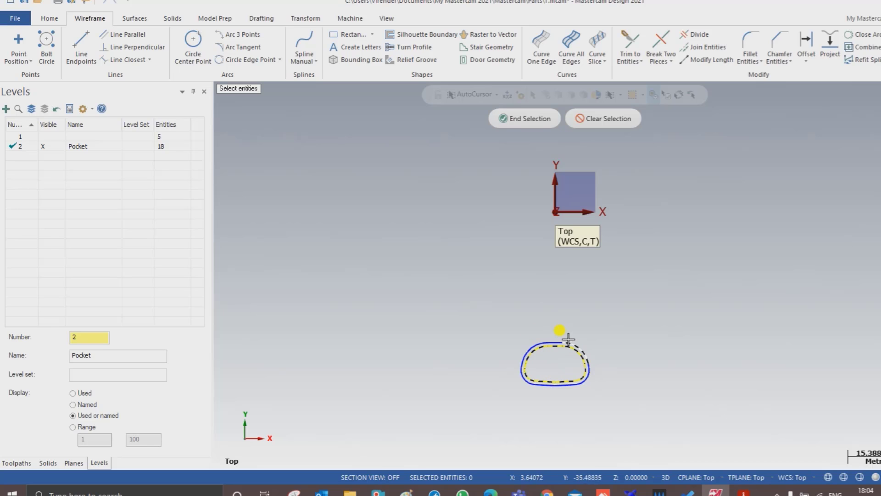
click(305, 18)
click(46, 43)
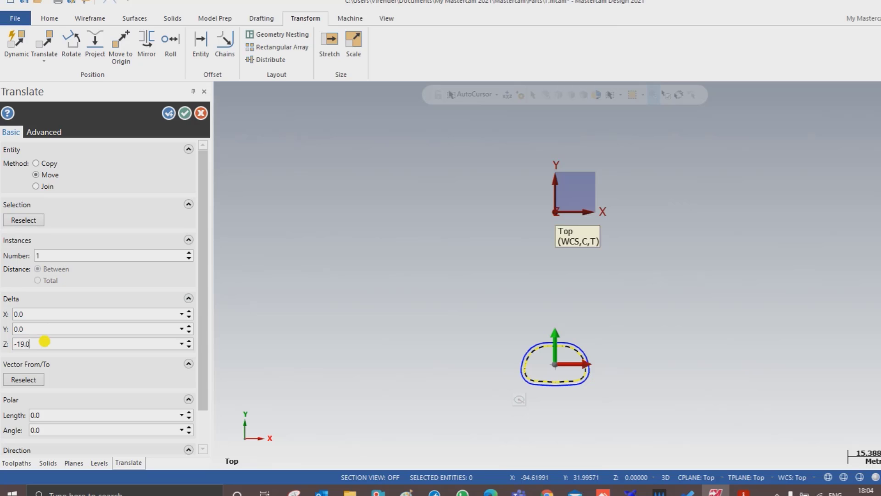
click(194, 112)
middle_drag(238, 163, 433, 210)
right_click(432, 206)
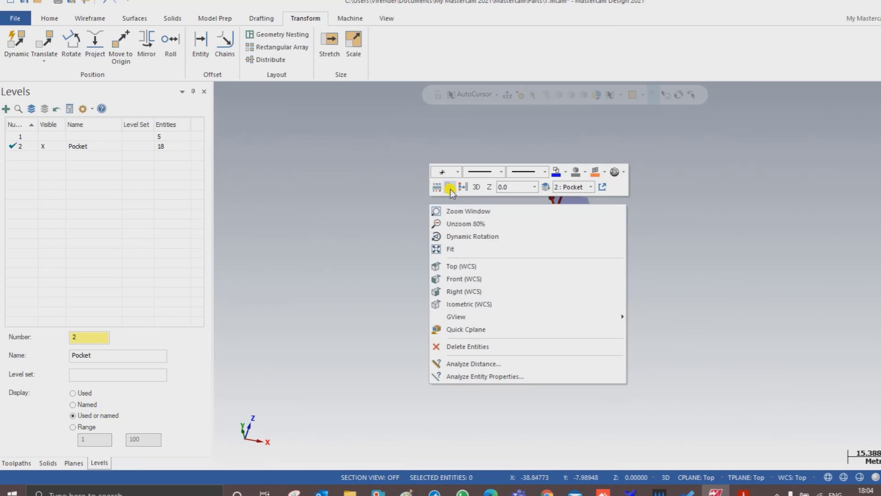
click(450, 188)
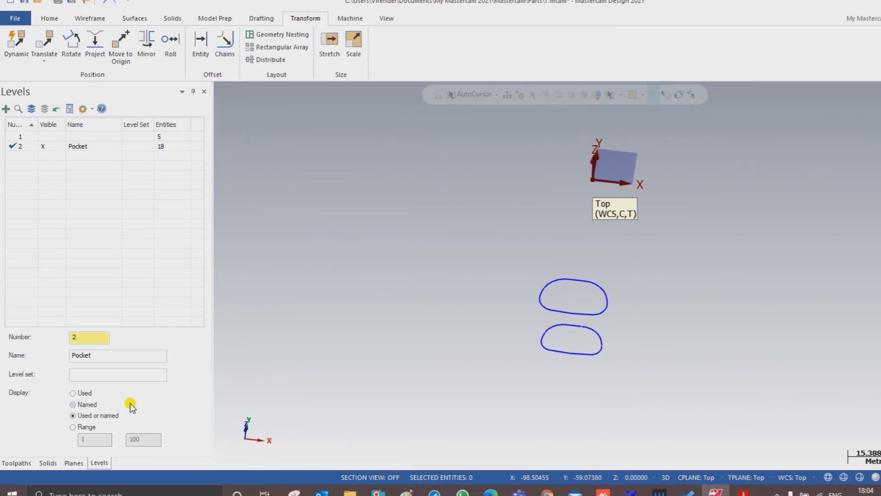
click(18, 462)
click(88, 462)
mouse_move(321, 228)
middle_down()
mouse_move(364, 230)
mouse_move(360, 218)
mouse_move(379, 210)
mouse_move(321, 202)
mouse_move(406, 288)
middle_up()
Show level 1 and project the pocket outline onto the wedge's curved surface
click(50, 137)
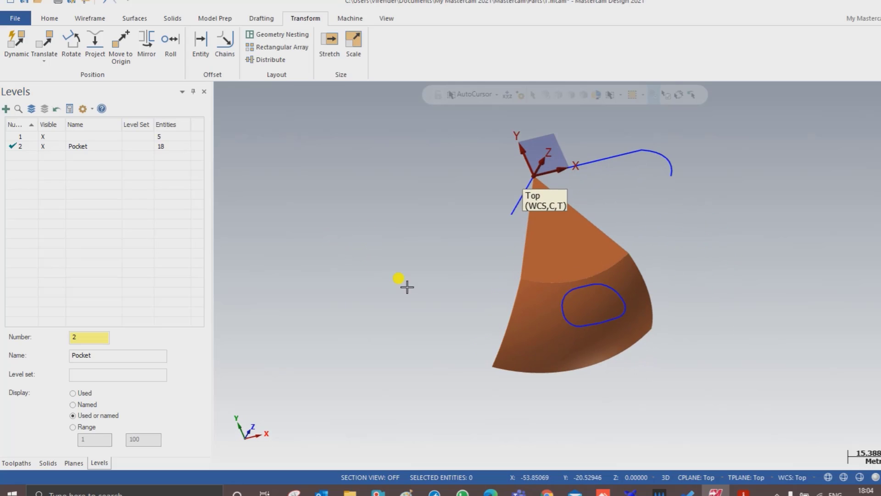
double_click(572, 321)
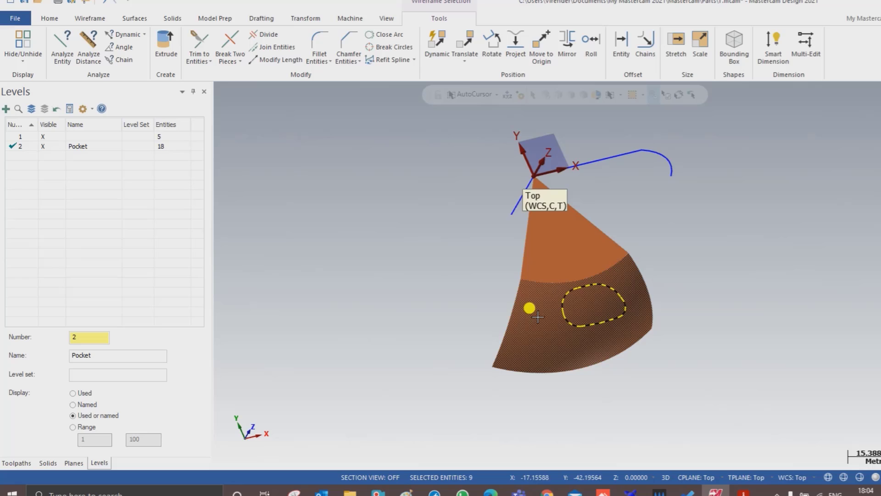
click(517, 50)
click(17, 285)
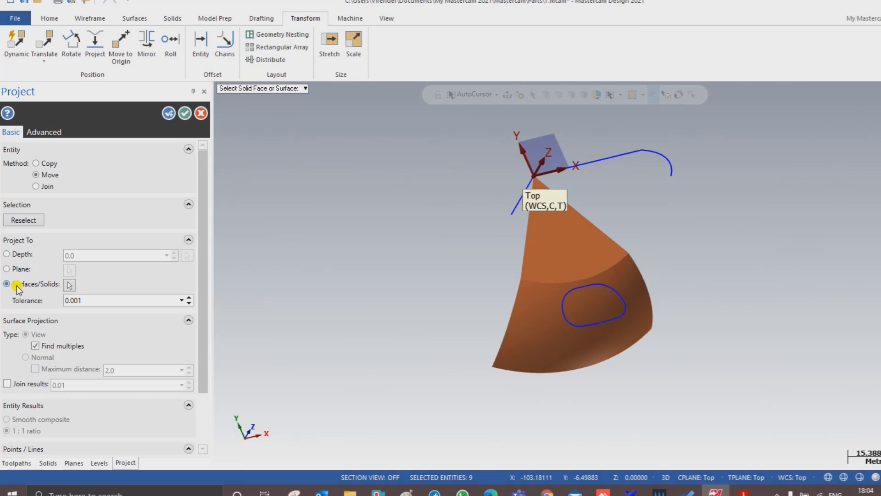
click(556, 320)
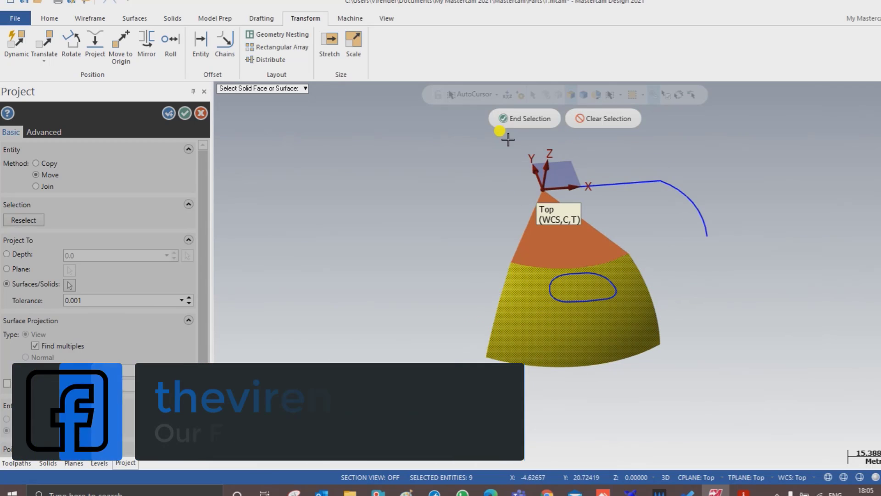
click(509, 120)
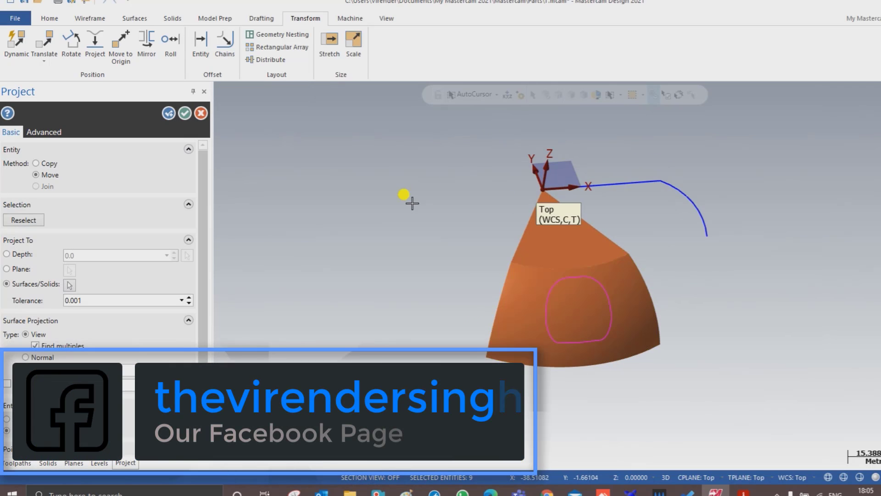
click(184, 113)
Hide the wedge surface and view both pocket outlines from the top and in 3D
mouse_move(335, 234)
middle_down()
mouse_move(520, 286)
mouse_move(399, 256)
mouse_move(657, 352)
mouse_move(560, 319)
mouse_move(628, 299)
mouse_move(572, 298)
mouse_move(664, 314)
mouse_move(569, 314)
mouse_move(666, 330)
middle_up()
click(579, 320)
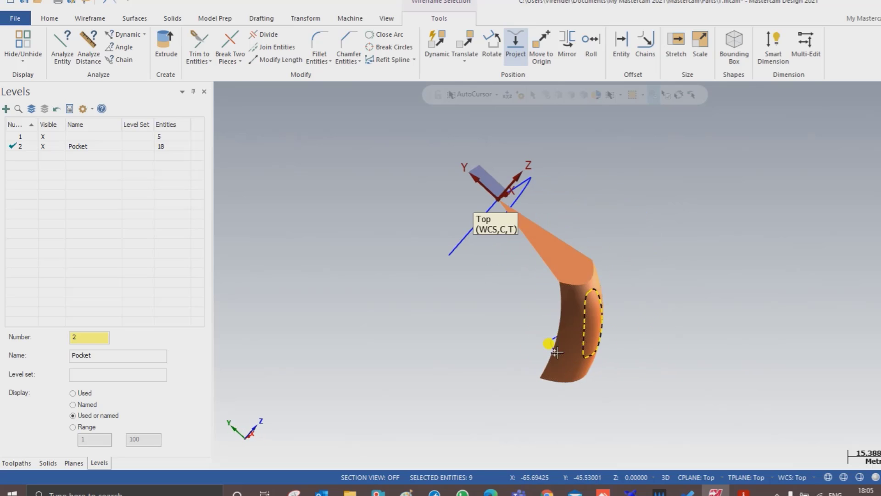
middle_drag(547, 344, 536, 355)
middle_drag(607, 348, 478, 346)
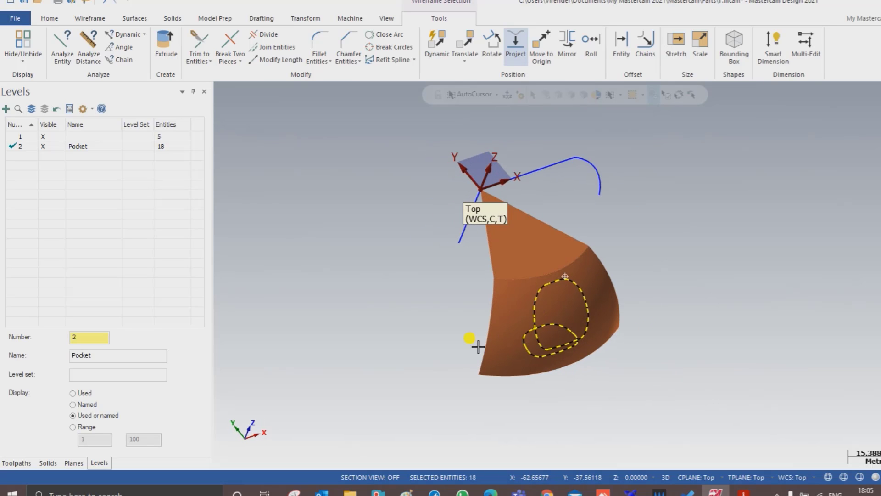
key(Escape)
right_click(403, 295)
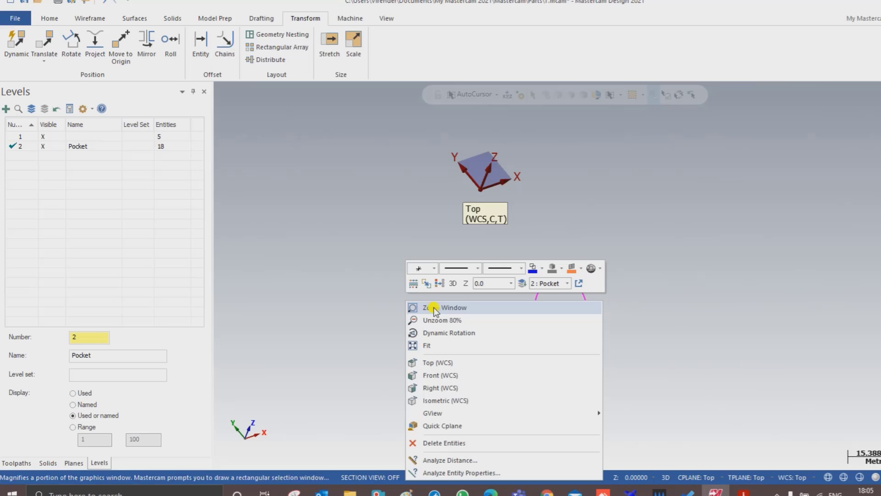
click(429, 362)
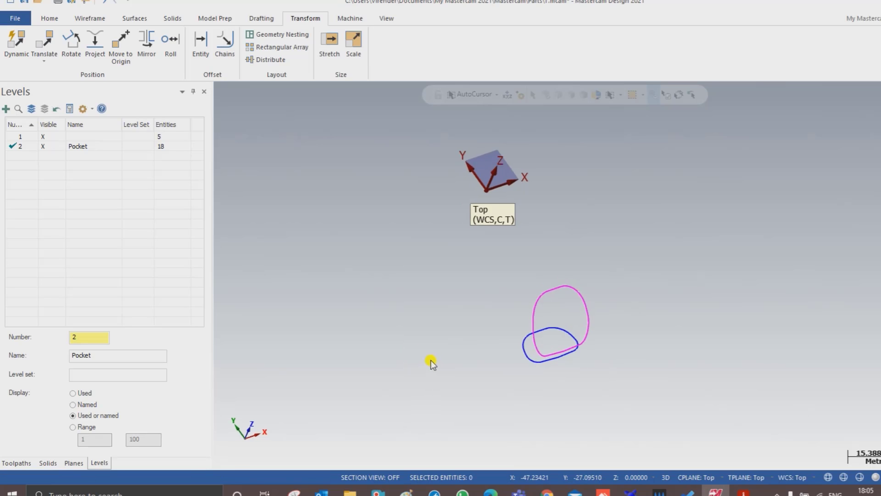
right_click(431, 288)
middle_drag(551, 372, 583, 330)
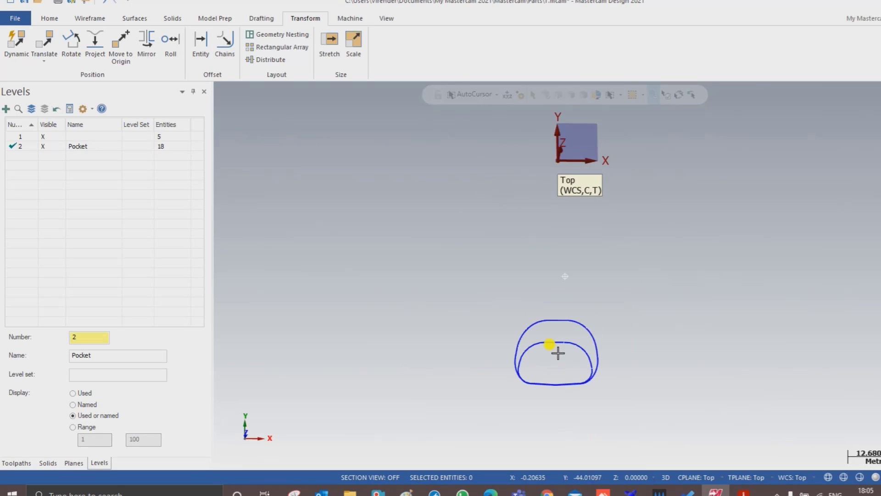
Loft a surface between both window-selected pocket contours from a chosen start point
click(136, 18)
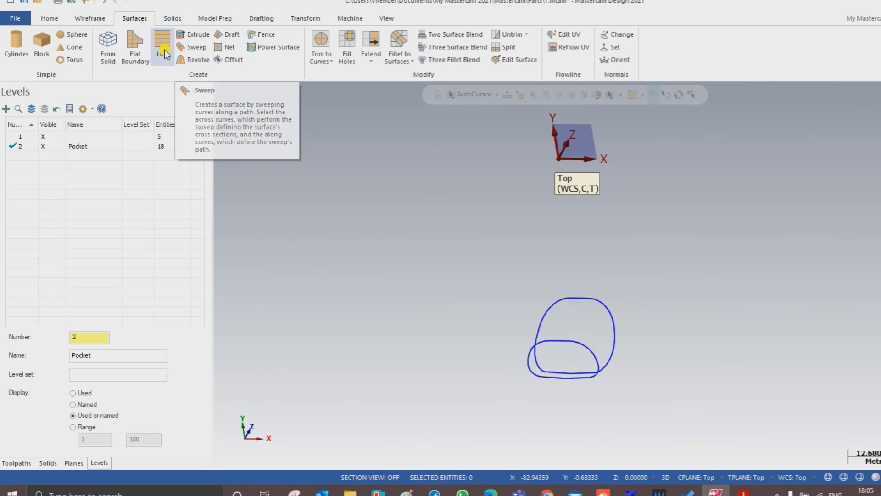
click(160, 41)
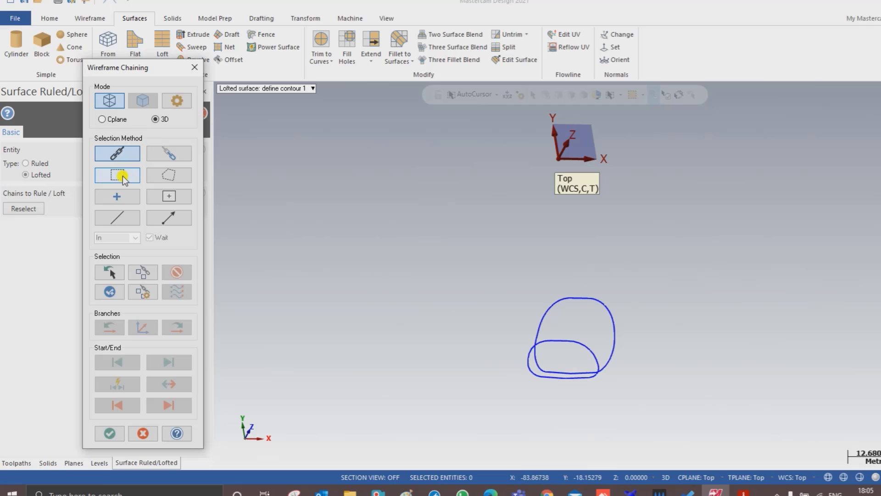
click(120, 176)
mouse_move(378, 204)
mouse_down()
mouse_move(582, 377)
mouse_move(694, 444)
mouse_up()
key(alt+1)
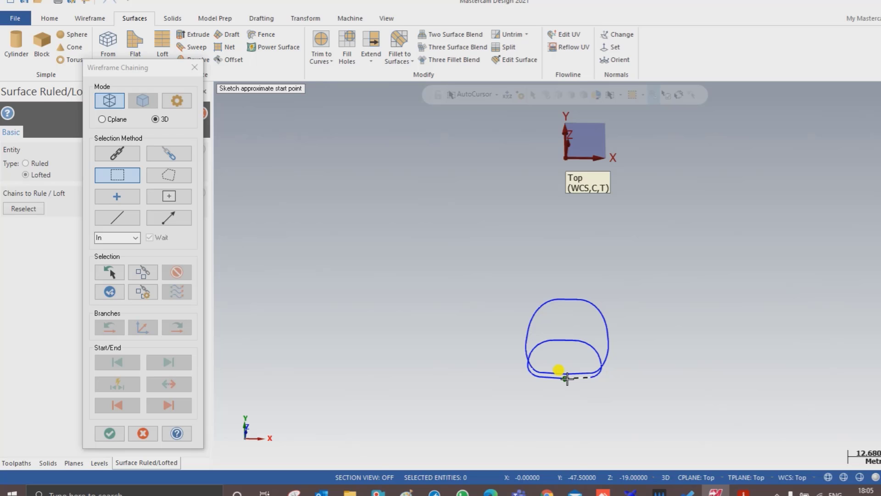
click(567, 377)
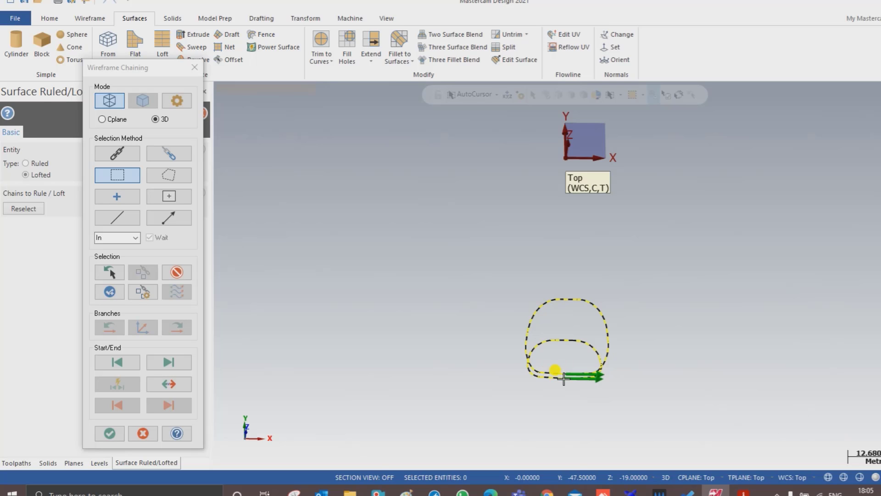
click(108, 433)
Keep the lofted wall, cancel the extra surface, and orbit to inspect it
mouse_move(354, 348)
middle_down()
mouse_move(386, 293)
mouse_move(420, 293)
mouse_move(461, 326)
middle_up()
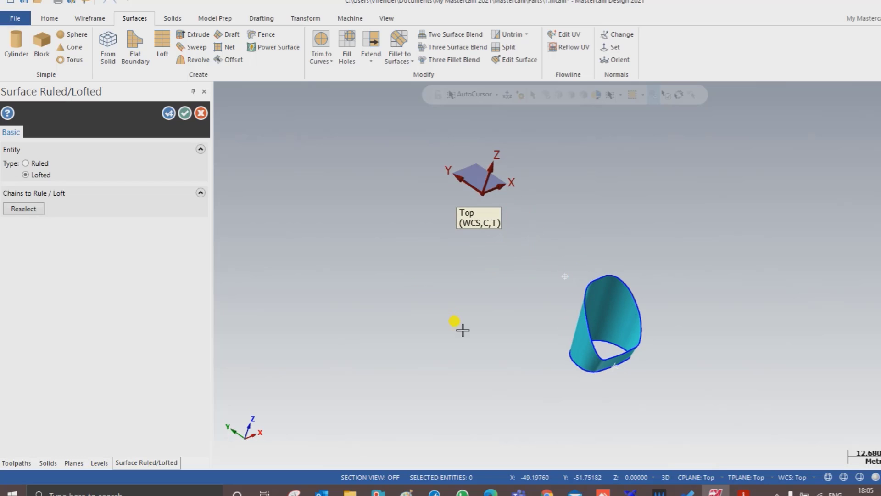
click(167, 115)
mouse_move(569, 298)
middle_down()
mouse_move(595, 325)
mouse_move(566, 317)
mouse_move(590, 345)
middle_up()
scroll(590, 345, up, 2)
scroll(564, 324, up, 2)
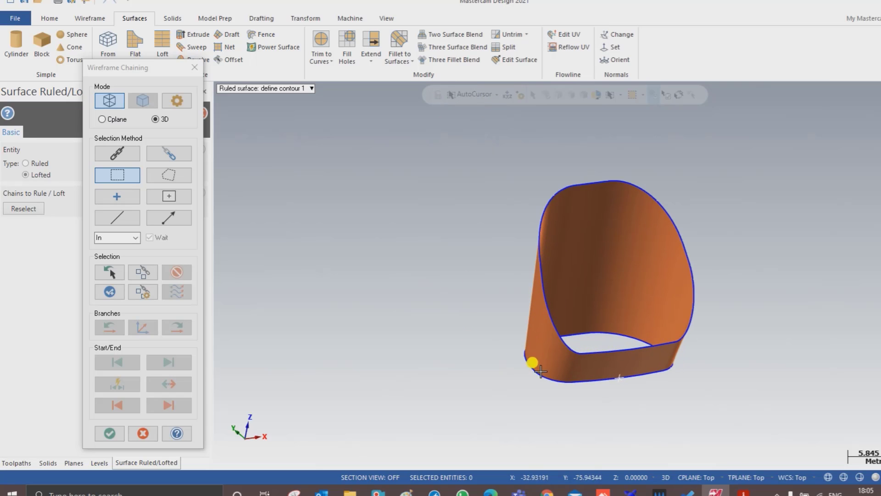
key(Escape)
mouse_move(561, 380)
middle_down()
mouse_move(565, 407)
mouse_move(569, 322)
middle_up()
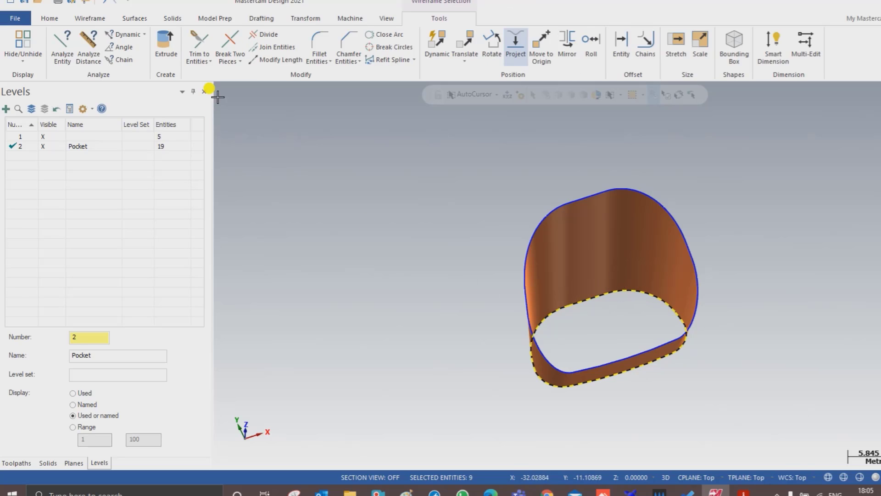
Create a flat boundary floor surface from the chained bottom edge of the wall
click(139, 20)
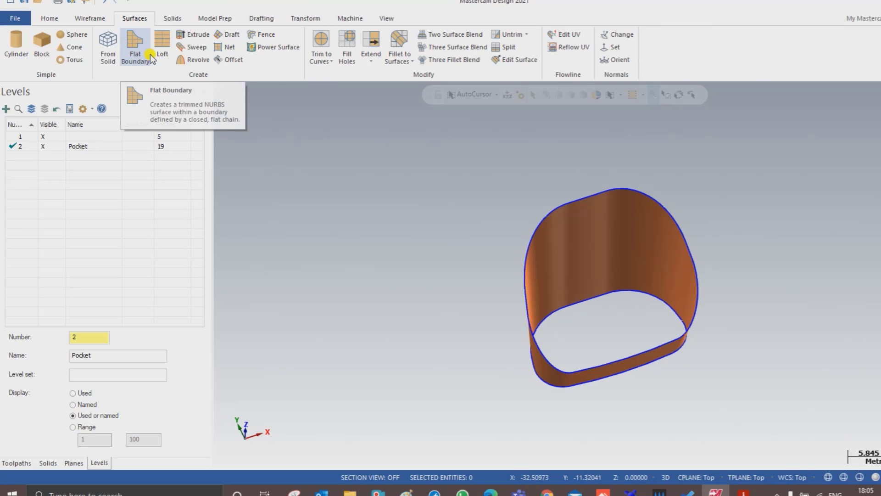
click(142, 43)
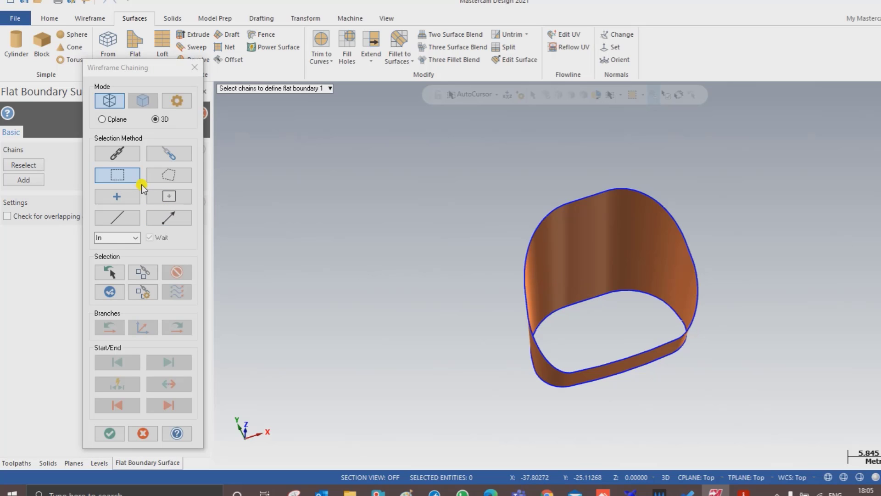
click(118, 157)
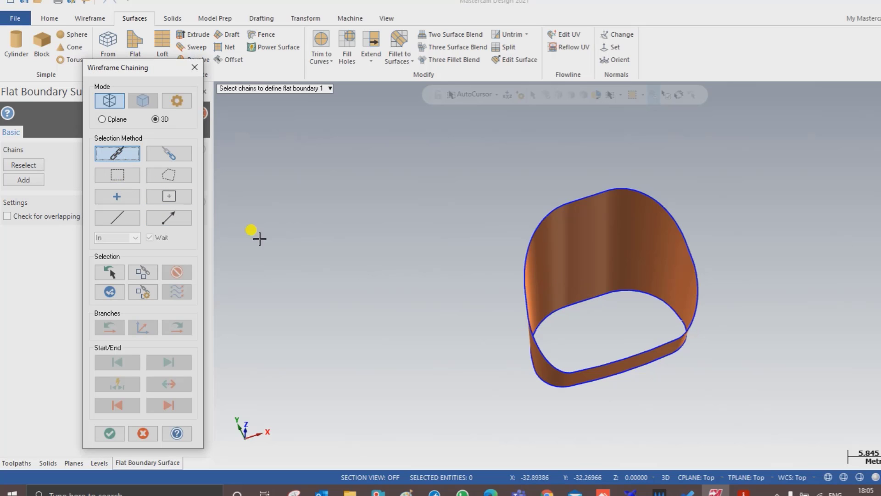
click(591, 304)
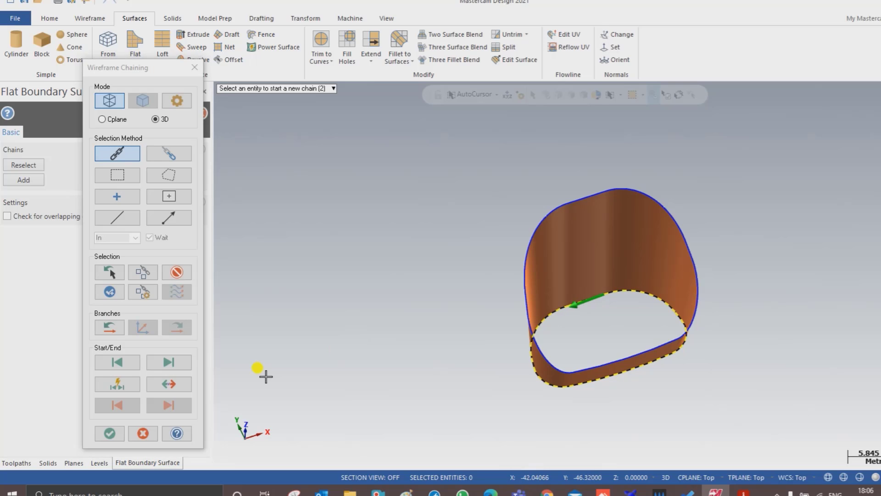
click(109, 433)
mouse_move(376, 342)
middle_down()
mouse_move(428, 279)
mouse_move(415, 315)
middle_up()
click(184, 113)
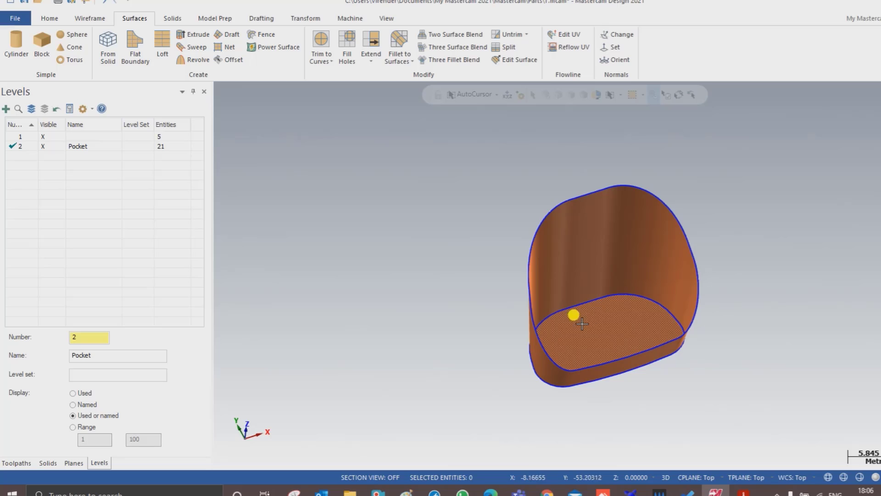
mouse_move(584, 315)
middle_down()
mouse_move(609, 333)
mouse_move(585, 261)
middle_up()
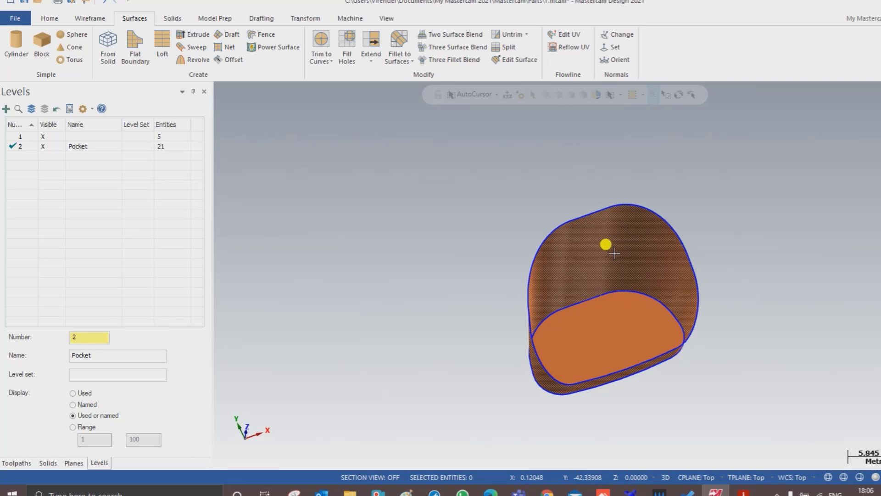
mouse_move(565, 261)
middle_down()
mouse_move(616, 294)
mouse_move(590, 275)
mouse_move(600, 288)
middle_up()
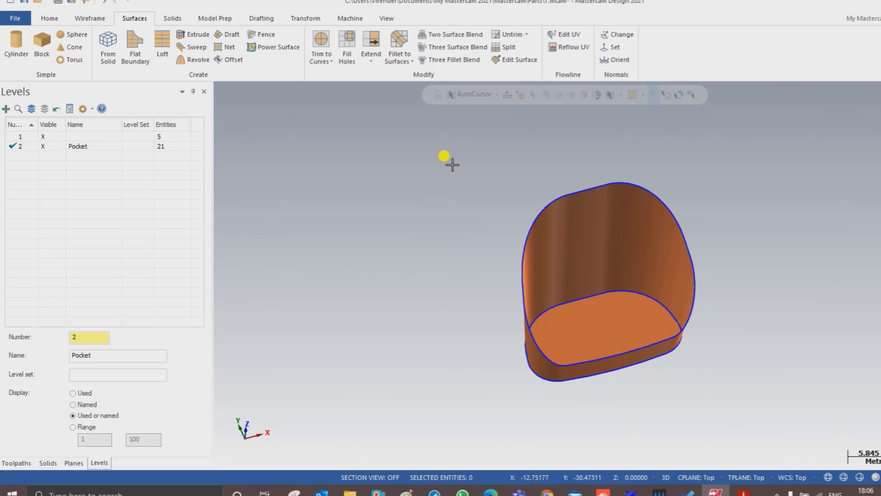
Fillet the pocket wall (set 1) to the floor (set 2) with radius 1.5
click(396, 48)
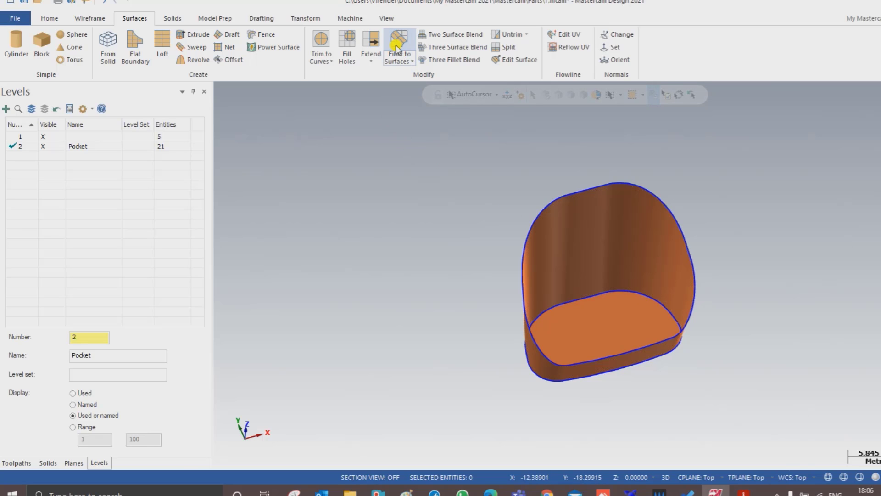
click(565, 223)
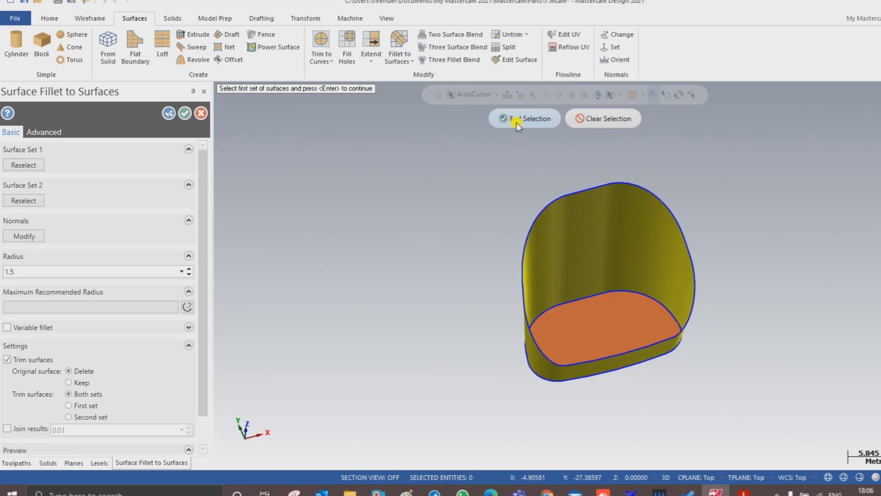
click(517, 117)
click(590, 308)
click(508, 124)
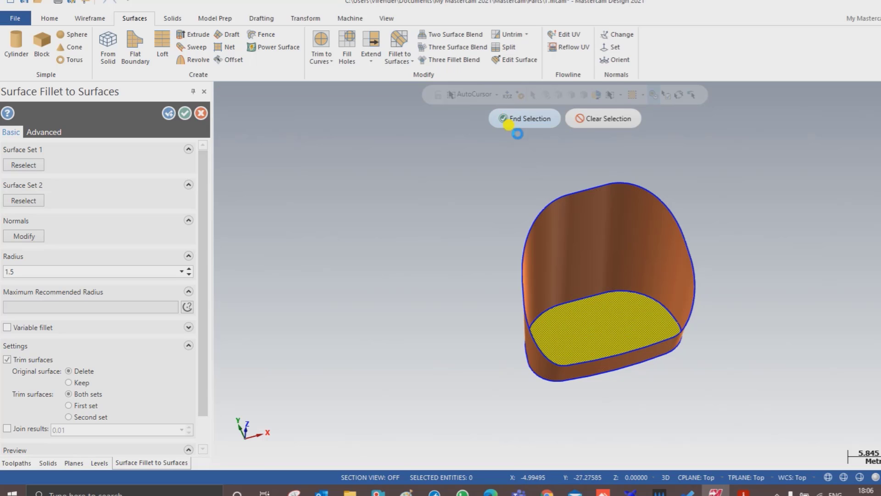
mouse_move(461, 250)
middle_down()
mouse_move(612, 207)
mouse_move(498, 258)
middle_up()
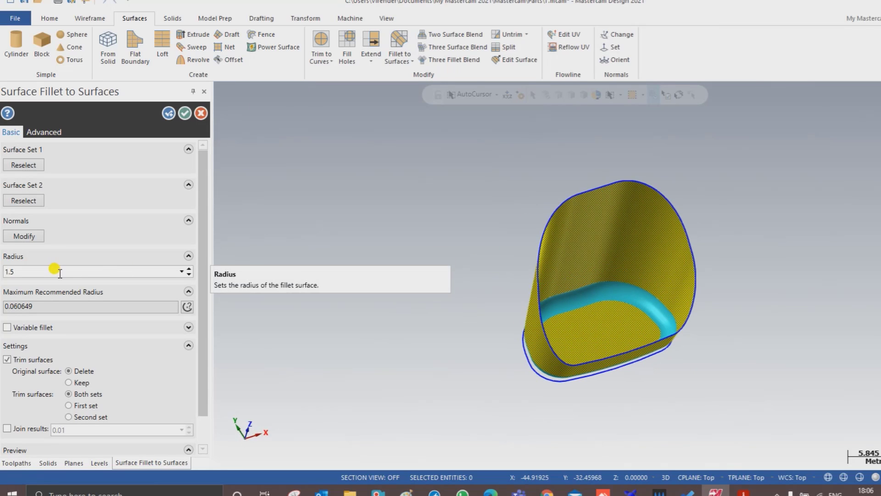
click(184, 113)
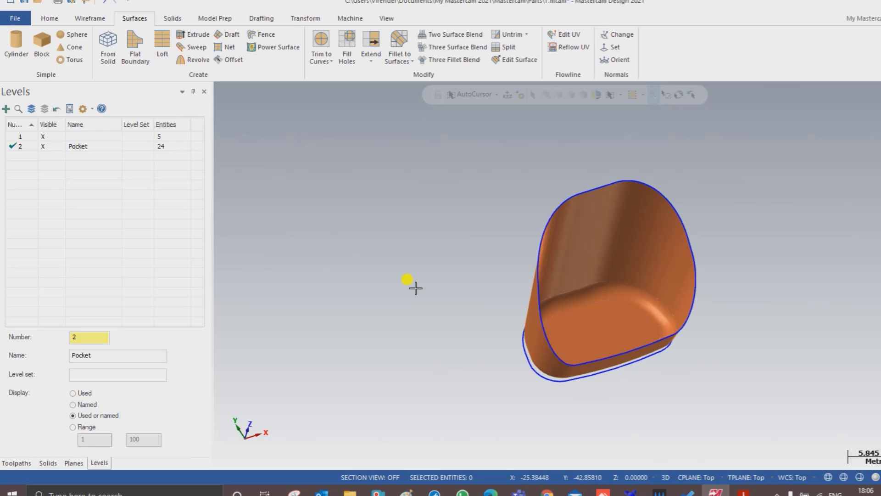
mouse_move(445, 294)
middle_down()
mouse_move(403, 311)
mouse_move(454, 336)
mouse_move(573, 314)
mouse_move(378, 284)
mouse_move(453, 296)
mouse_move(417, 319)
mouse_move(419, 340)
mouse_move(412, 311)
mouse_move(399, 339)
mouse_move(422, 291)
mouse_move(459, 299)
mouse_move(425, 305)
mouse_move(484, 336)
middle_up()
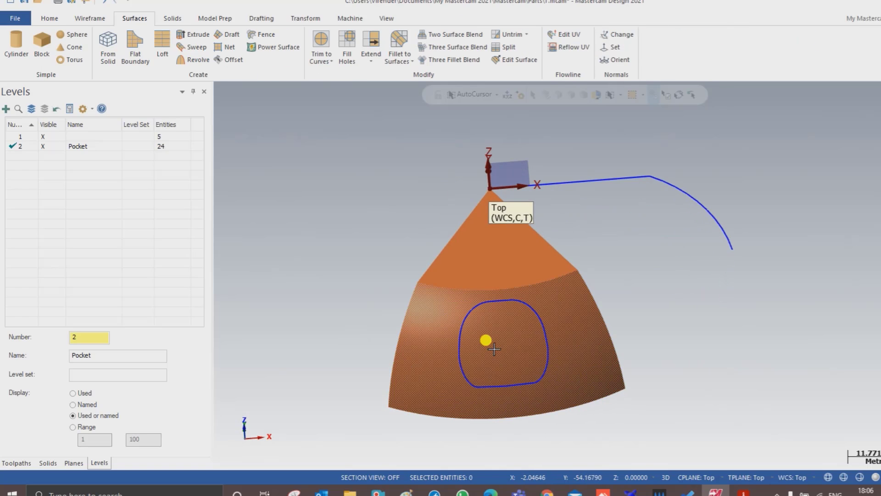
Trim the lower outer surface to the pocket outline, keeping the surface outside the pocket
mouse_move(457, 337)
middle_down()
mouse_move(500, 350)
mouse_move(511, 325)
middle_up()
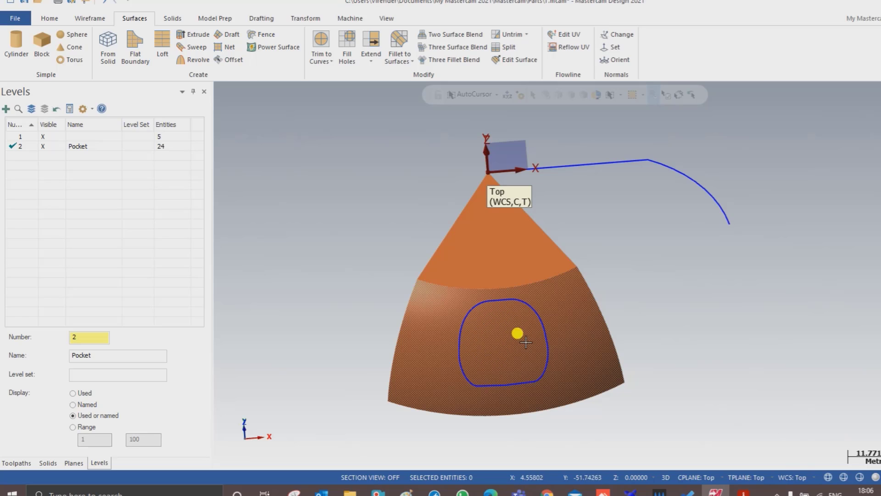
click(322, 40)
click(496, 317)
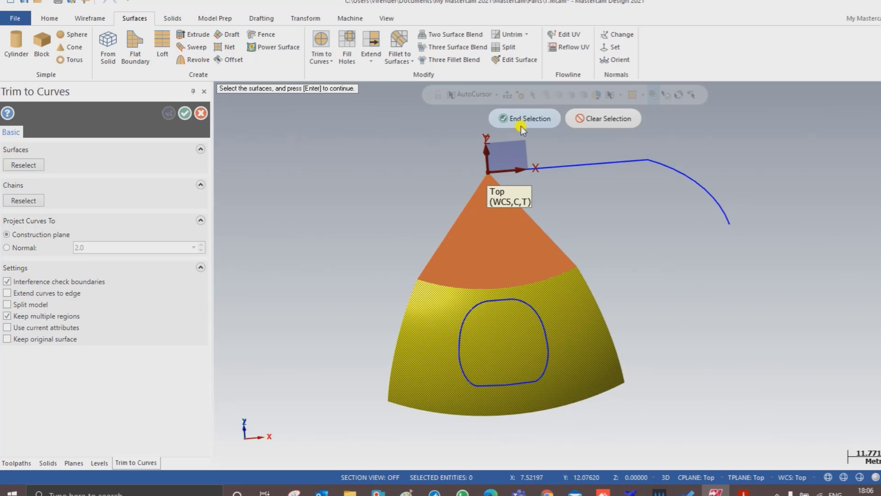
key(Return)
click(504, 298)
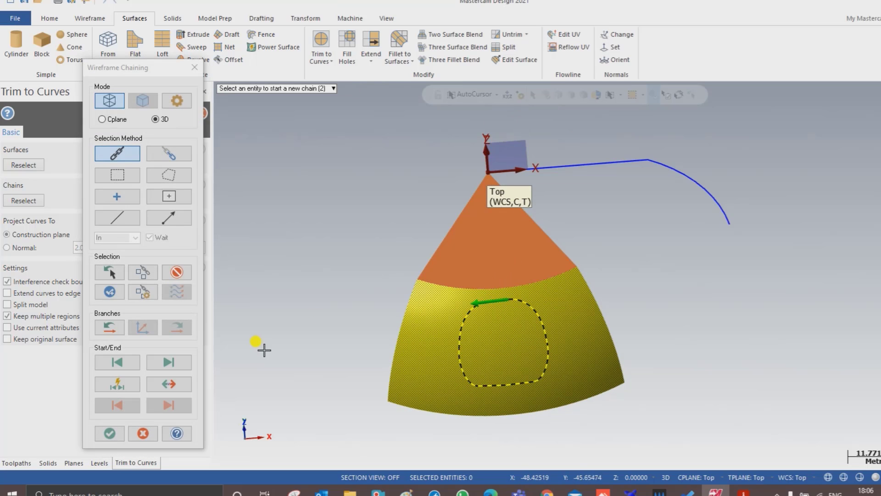
click(109, 432)
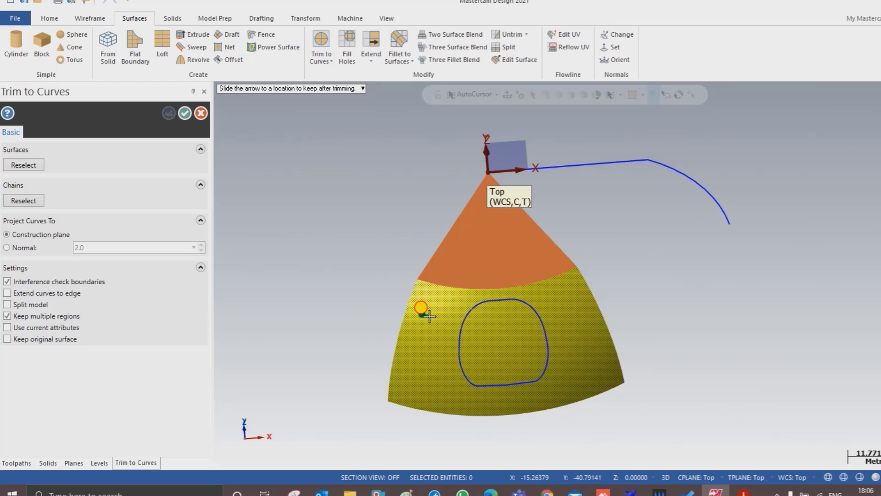
click(432, 336)
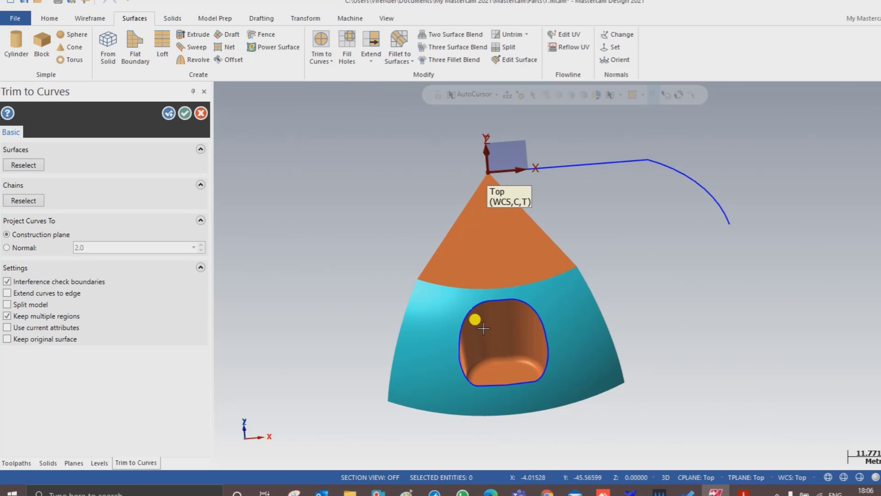
mouse_move(490, 335)
middle_down()
mouse_move(515, 335)
mouse_move(497, 306)
mouse_move(258, 211)
middle_up()
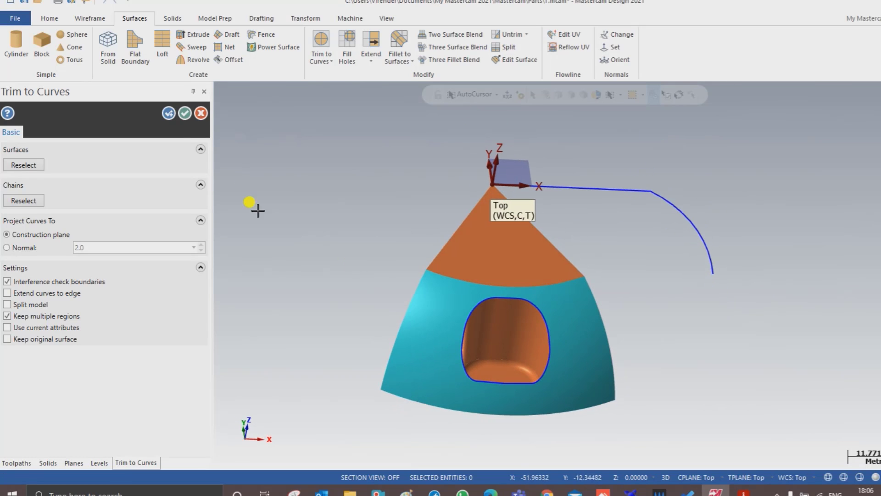
click(183, 115)
Orbit to inspect the recessed pocket walls, then return to the top view
middle_drag(508, 309, 466, 315)
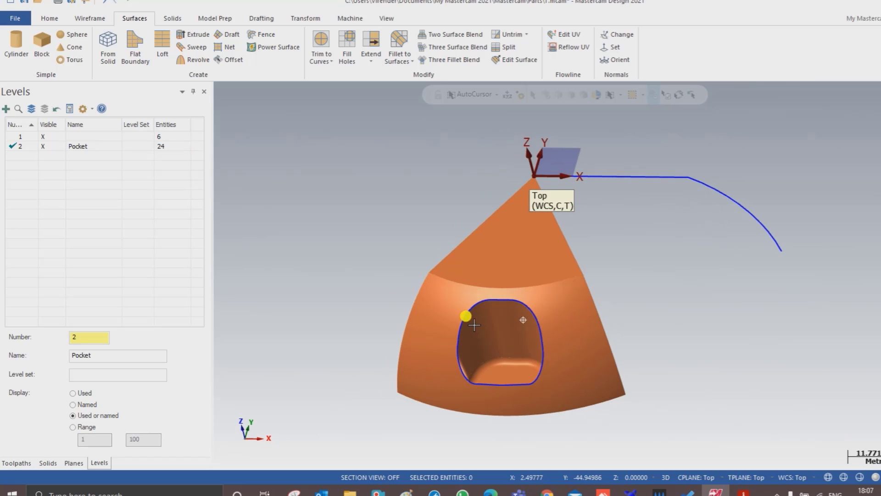
right_click(342, 221)
click(340, 275)
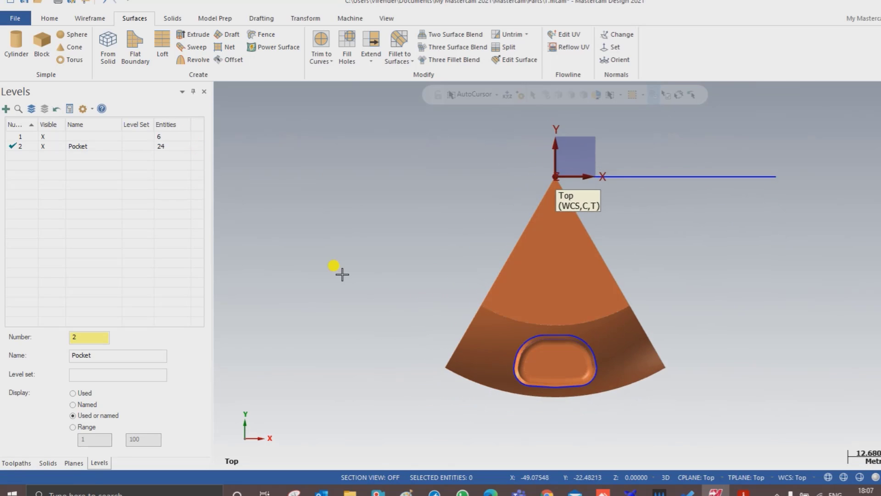
scroll(459, 328, up, 2)
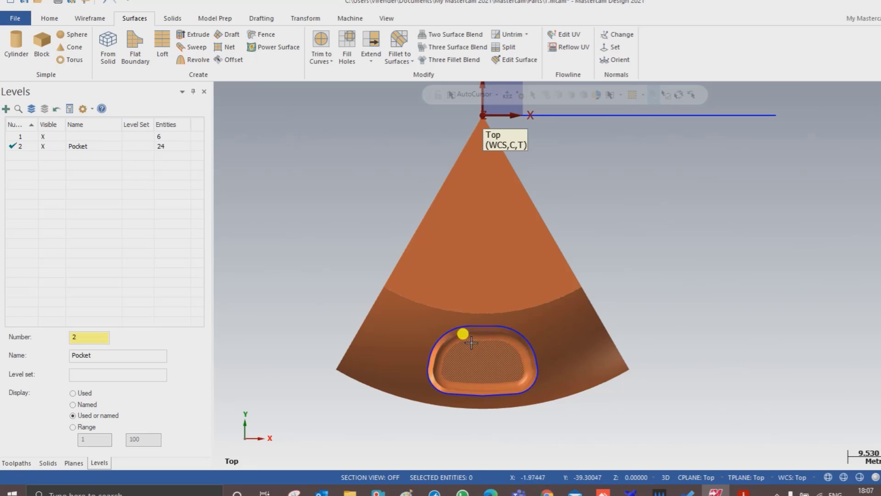
middle_drag(448, 343, 474, 318)
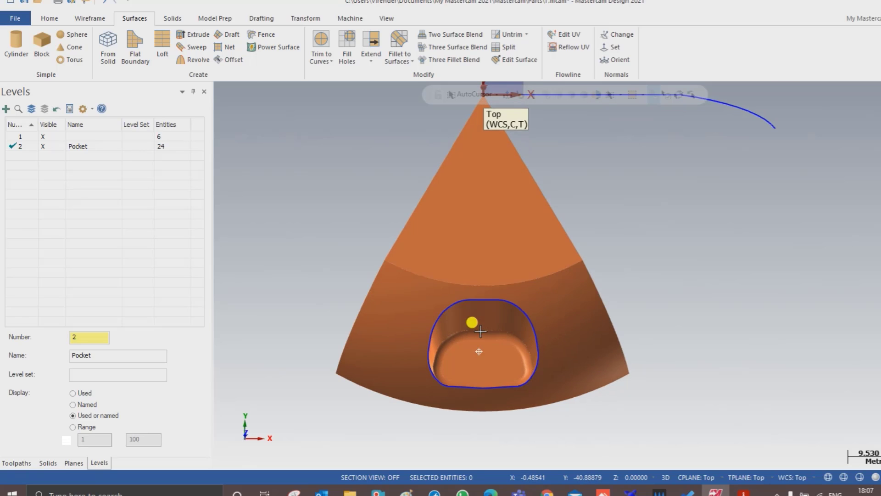
right_click(643, 230)
click(670, 298)
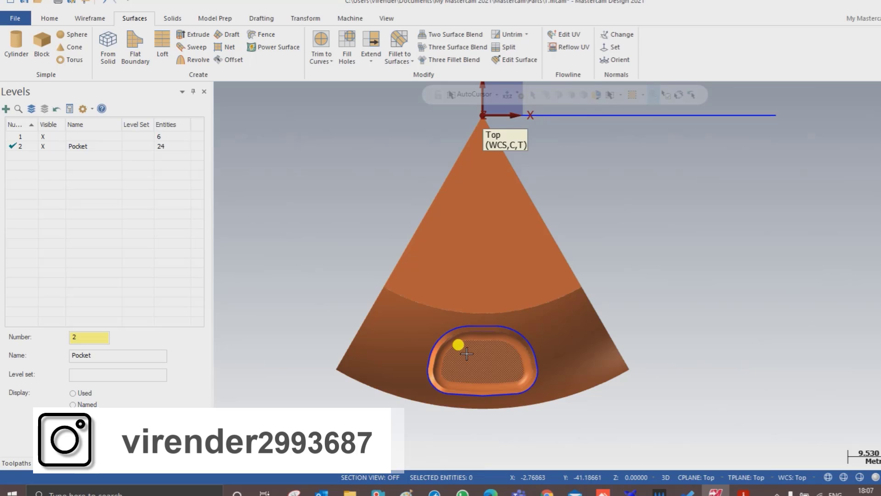
scroll(466, 353, up, 1)
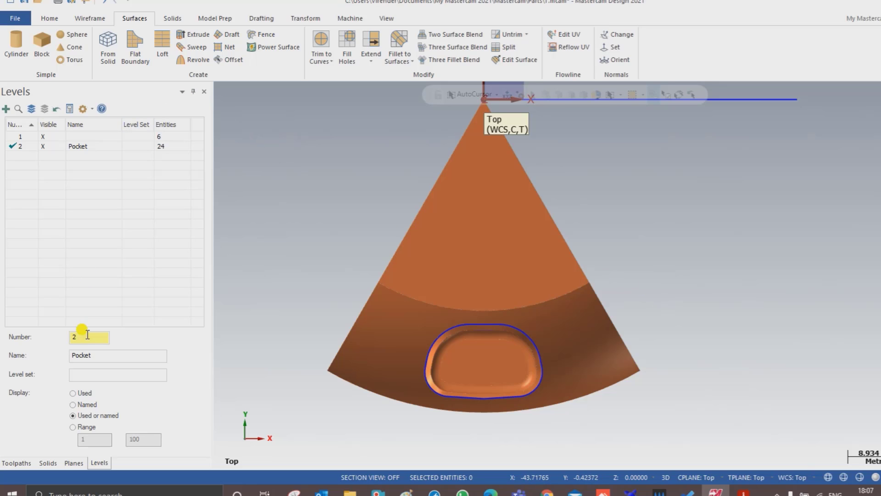
Create level 3 named 'Side Radius' and set the working Z depth to -22
drag(84, 338, 45, 339)
text(3)
key(Tab)
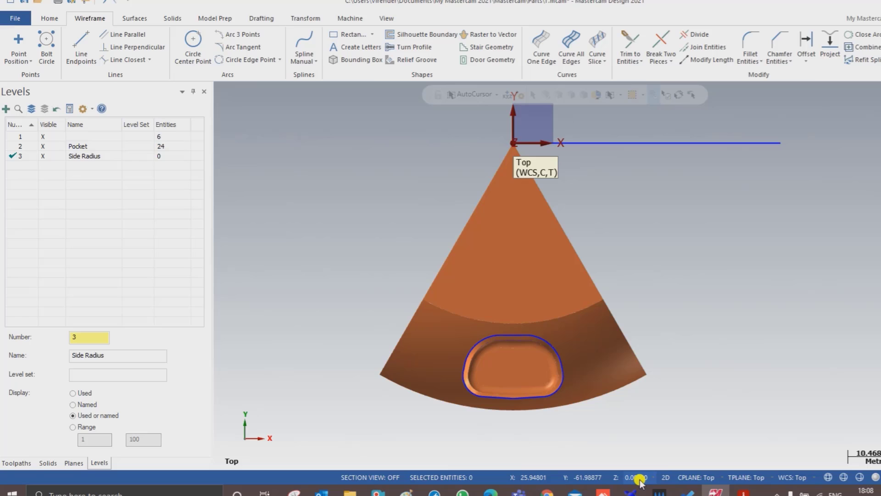
click(638, 478)
right_click(637, 463)
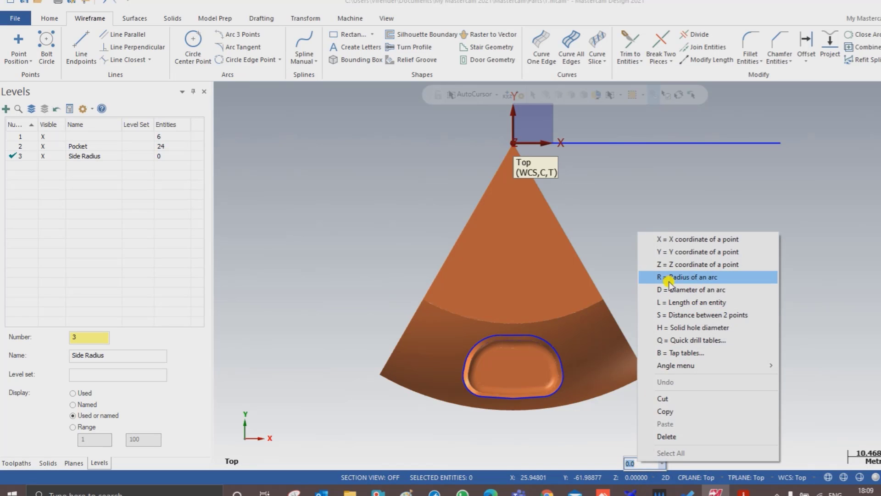
click(665, 264)
middle_drag(658, 252, 595, 236)
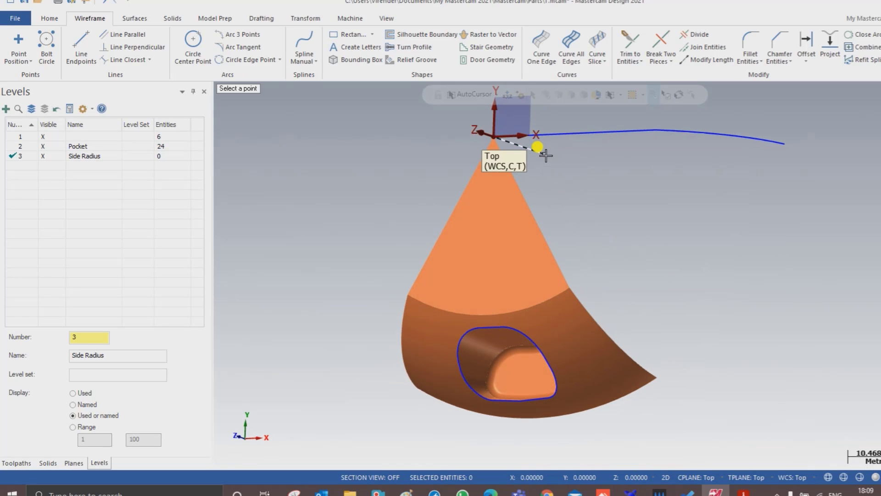
right_click(594, 195)
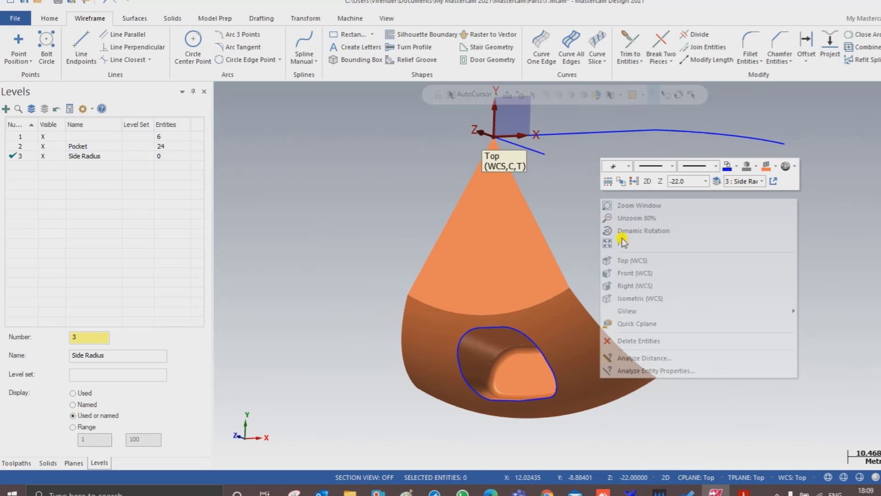
click(632, 260)
Draw a line from the origin with length 101.5/2 (50.75) at 280°
click(81, 46)
middle_drag(578, 285, 607, 289)
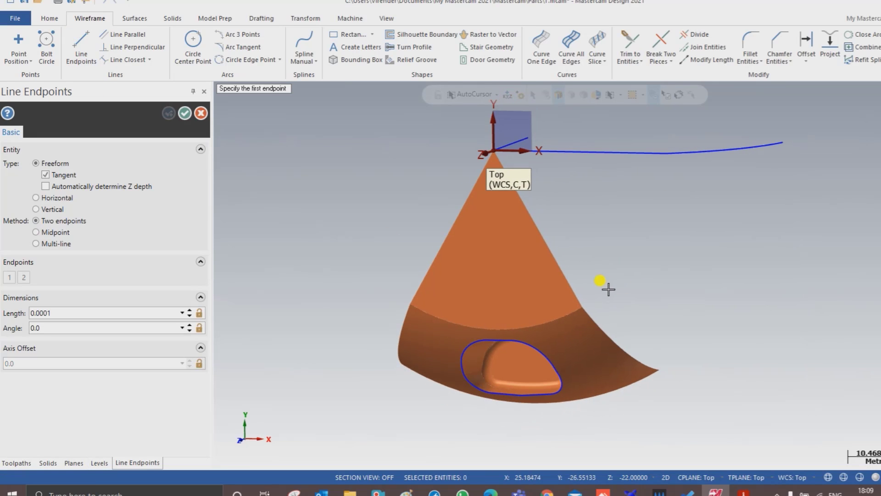
click(527, 138)
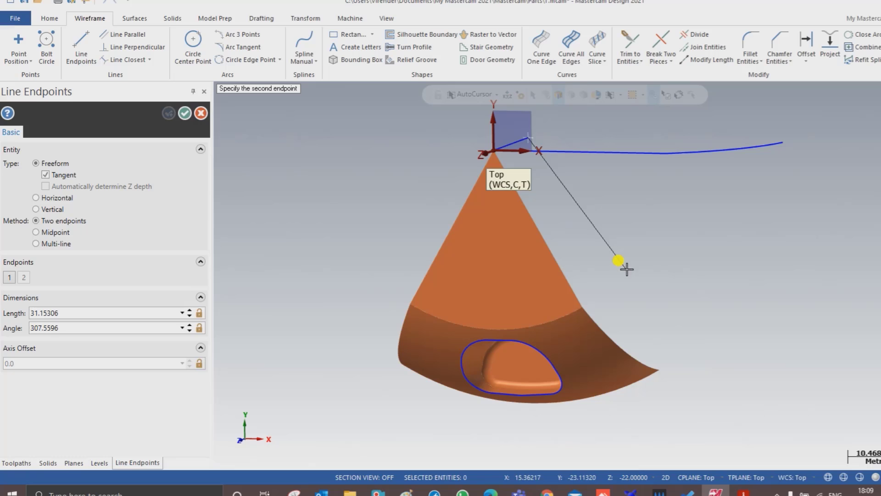
middle_drag(693, 330, 609, 275)
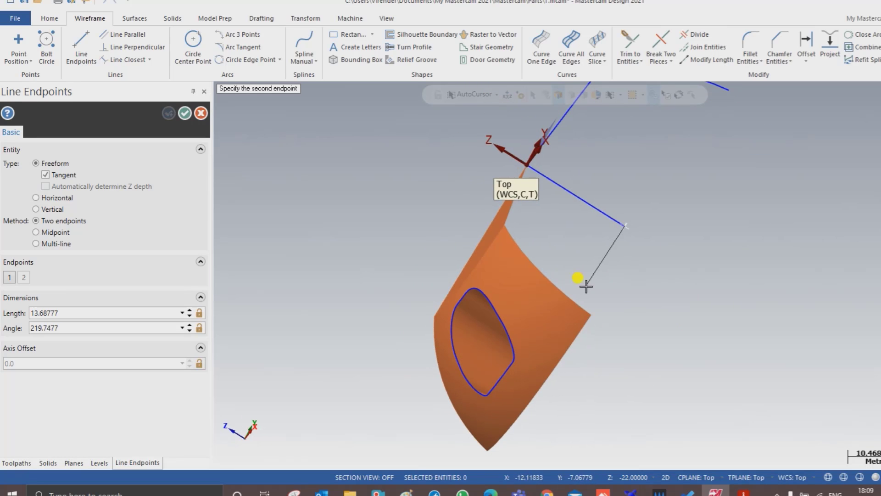
right_click(618, 240)
click(651, 304)
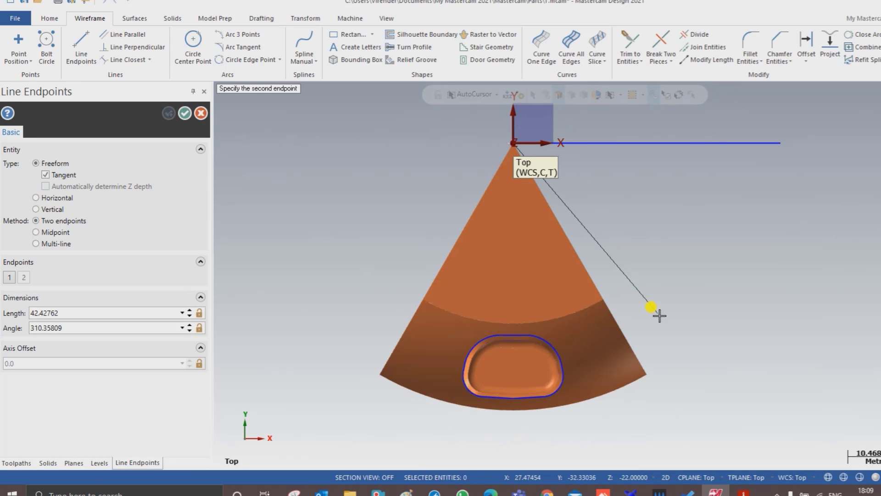
click(581, 419)
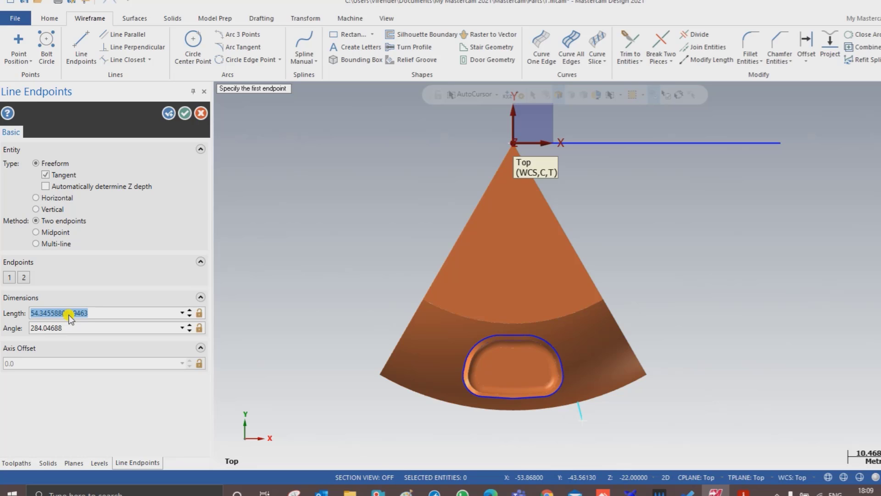
text(101.5/2)
key(Tab)
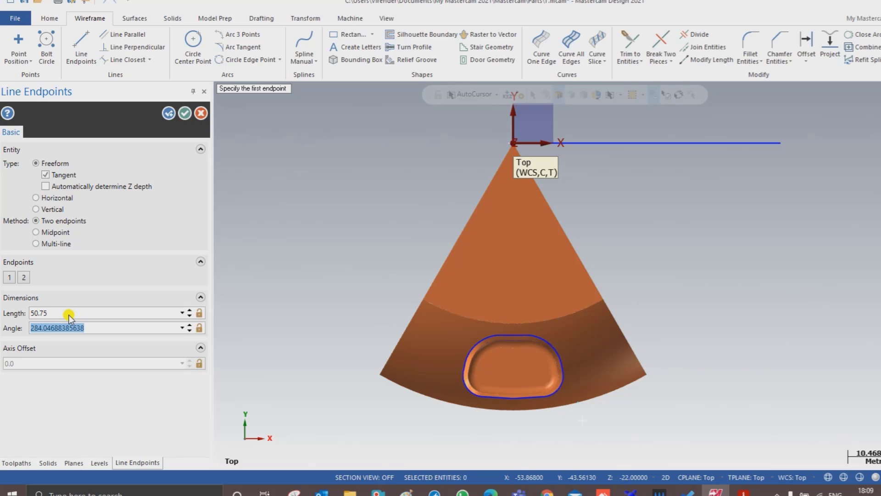
text(280.0)
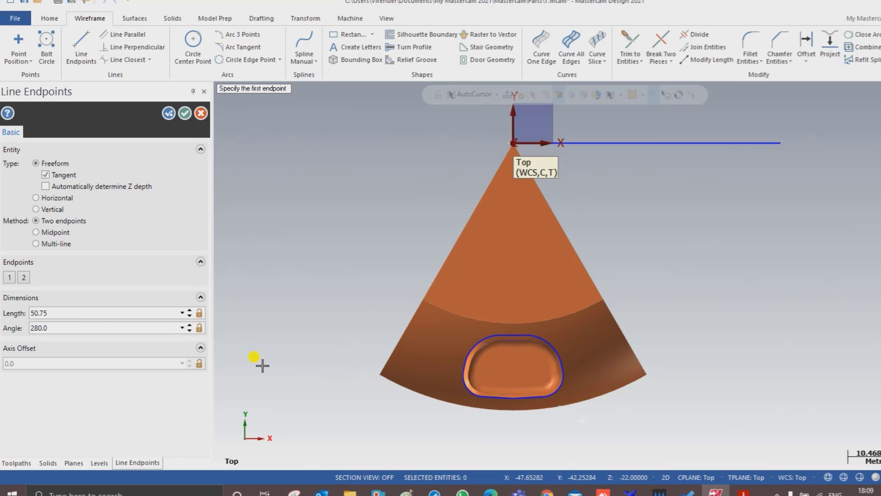
click(189, 114)
mouse_move(698, 413)
middle_down()
mouse_move(641, 369)
mouse_move(616, 305)
mouse_move(621, 339)
middle_up()
right_click(634, 299)
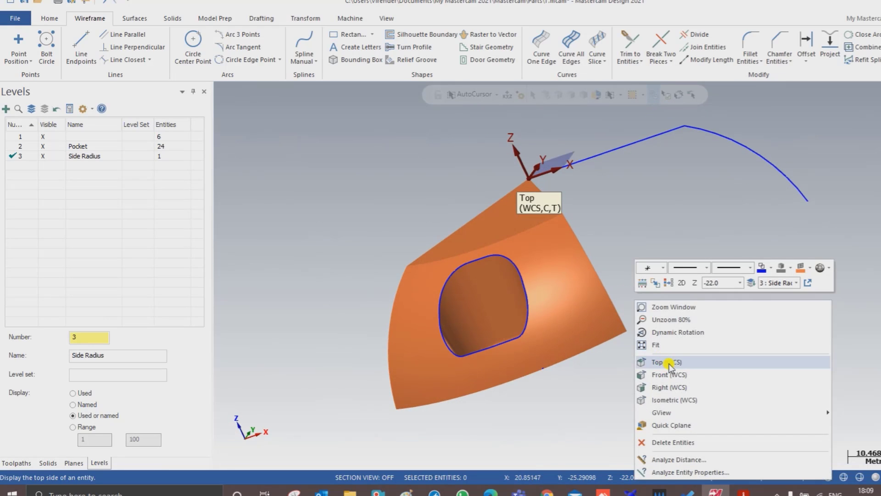
click(670, 366)
Make a rotated copy of the new line at 40° about the origin
click(539, 288)
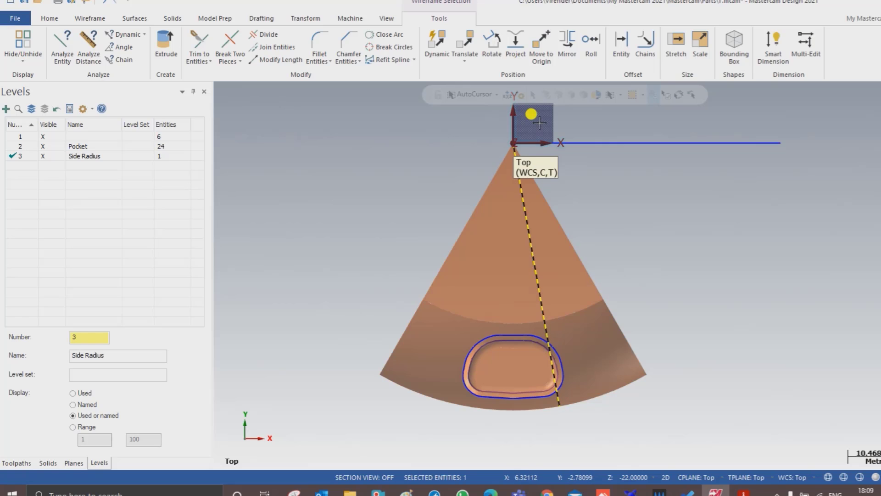
click(492, 43)
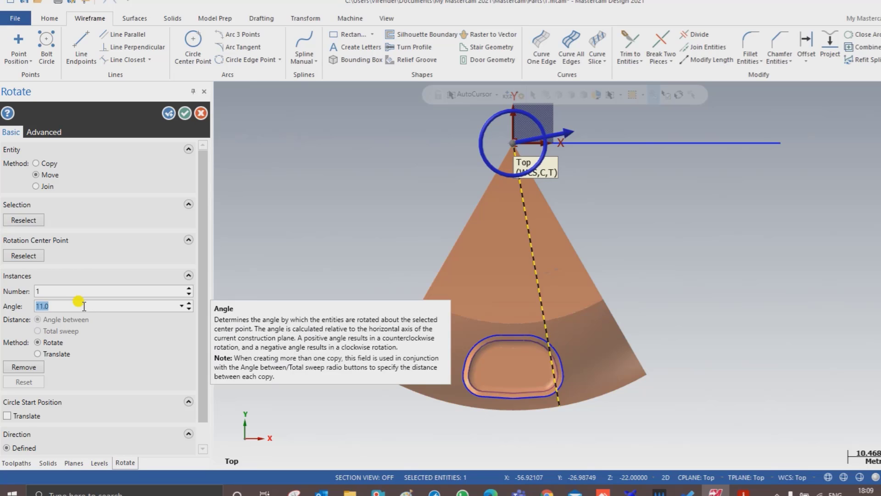
text(40)
key(Return)
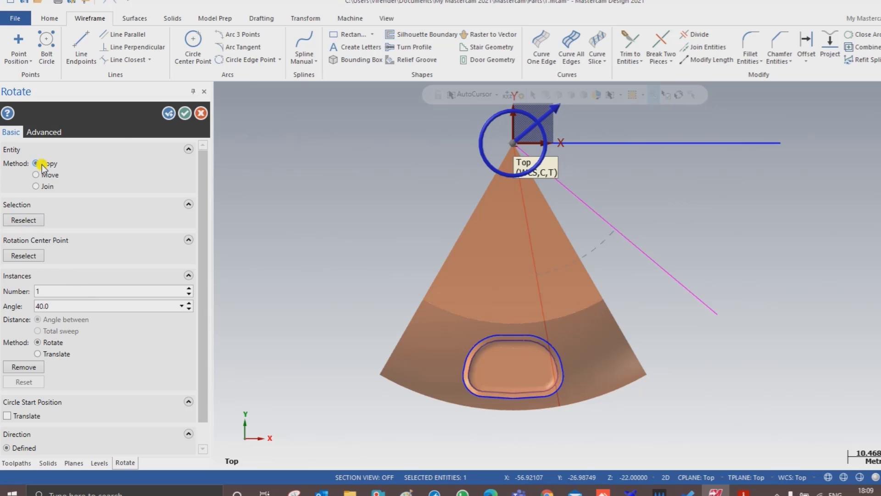
click(183, 114)
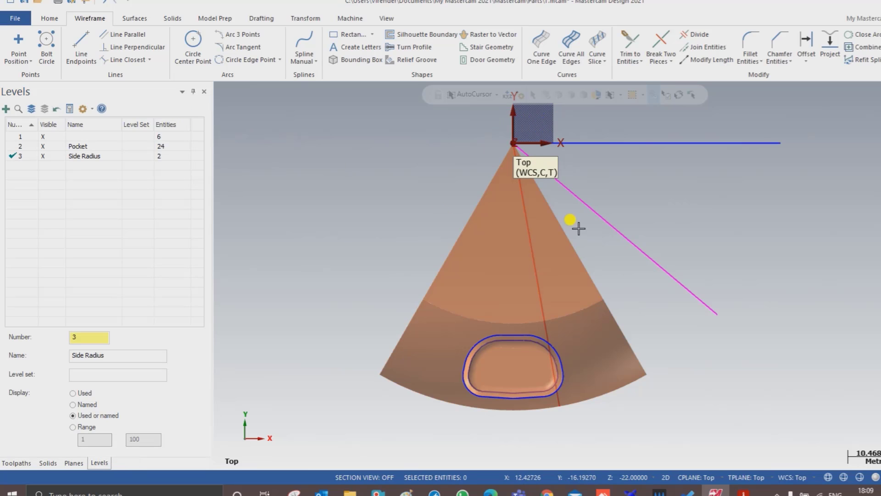
Copy the rotated line again at -20° about the origin, then clear the selection
click(637, 248)
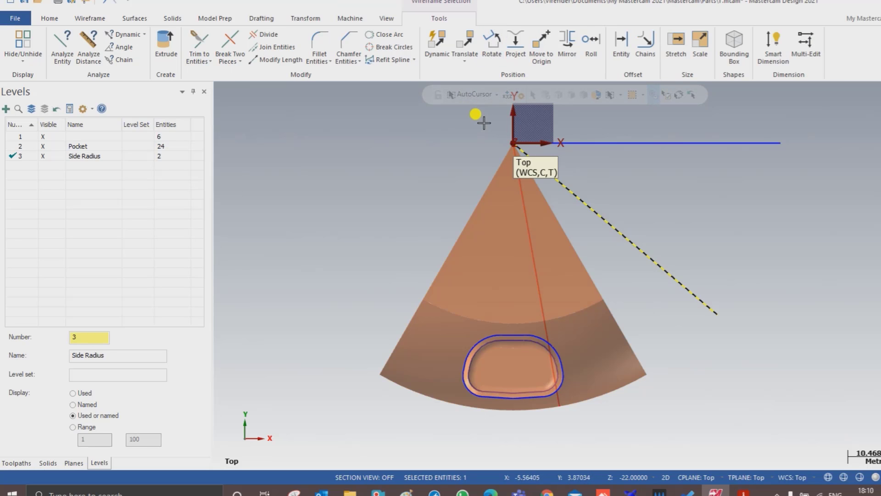
click(494, 52)
double_click(90, 306)
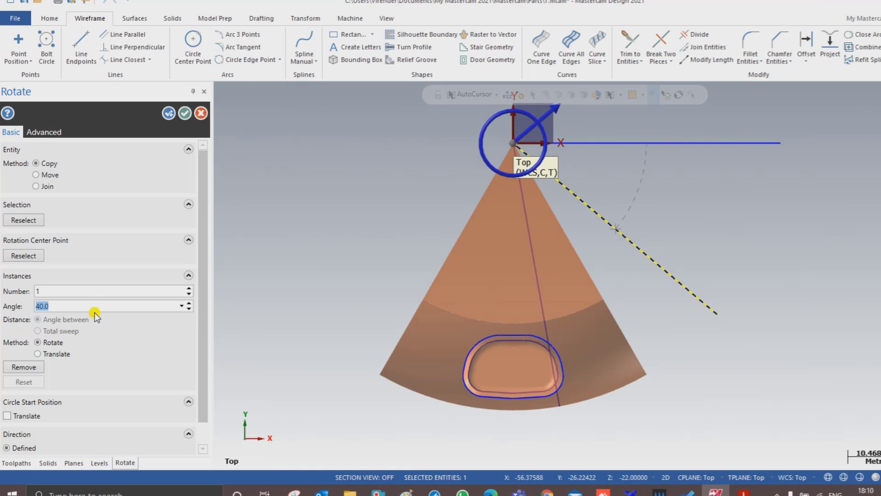
text(-2)
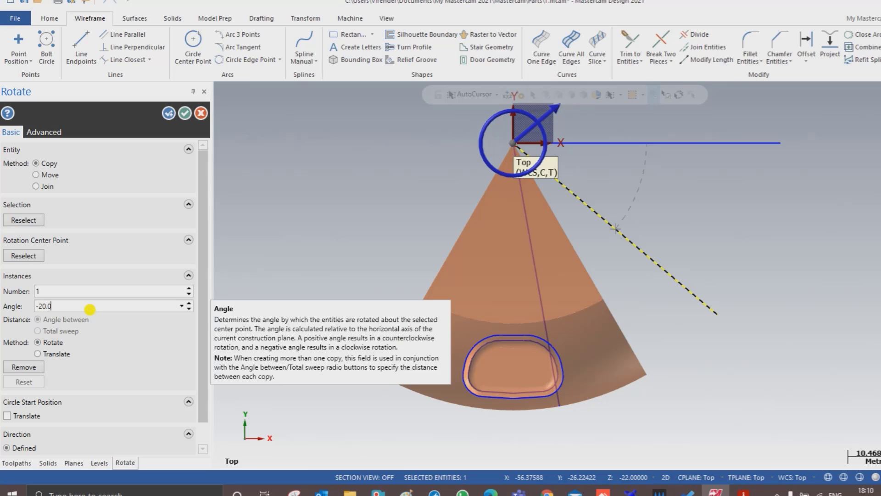
key(Return)
click(184, 113)
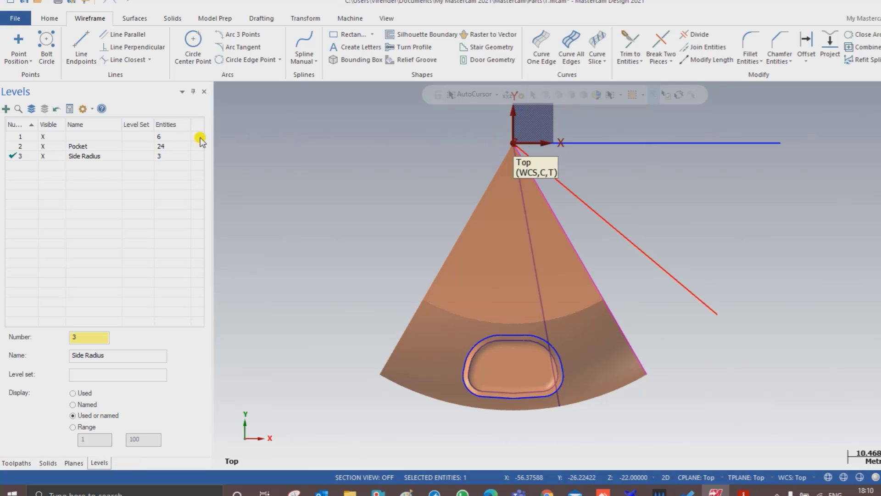
right_click(251, 147)
click(285, 135)
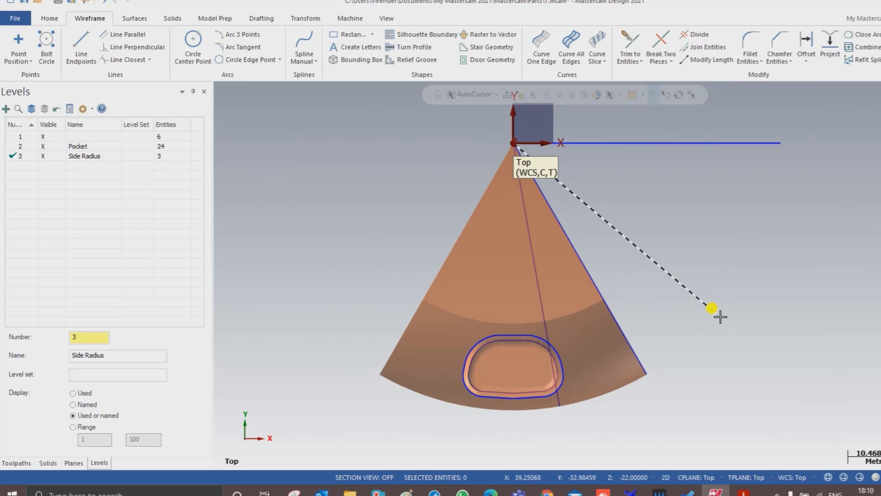
click(559, 405)
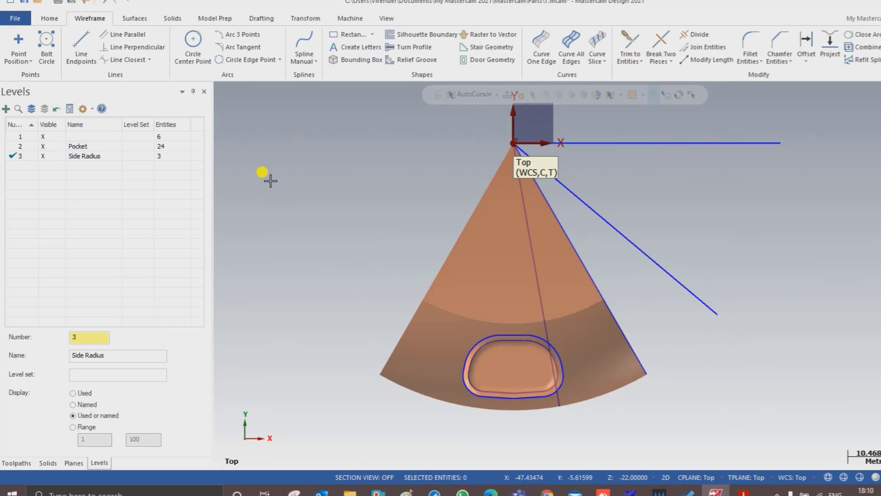
Draw a 50.75-radius endpoint arc from the outer edge across the wedge's right corner
click(279, 59)
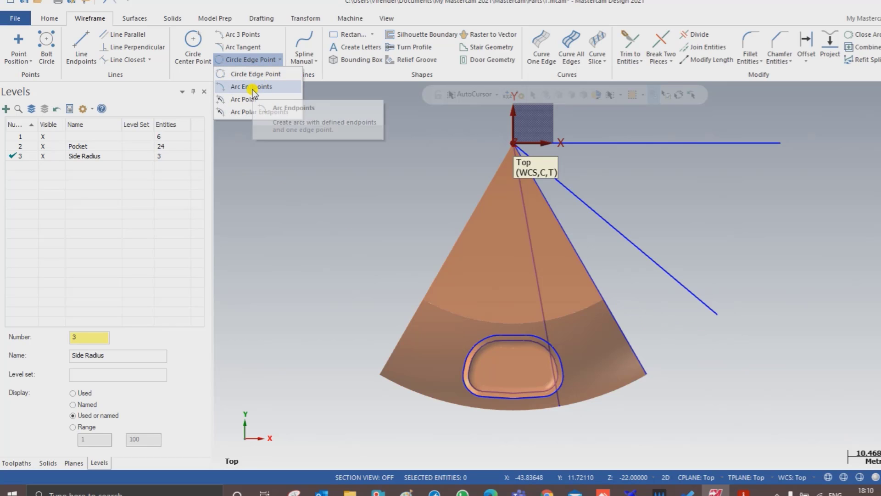
click(256, 87)
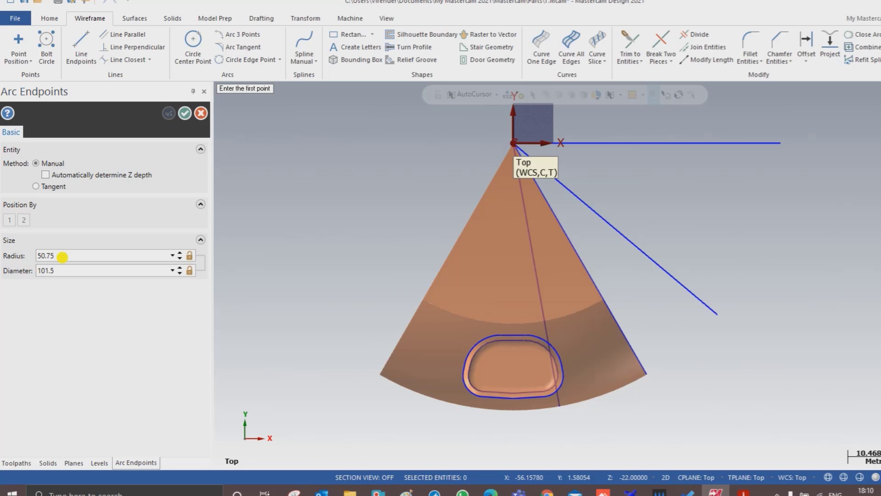
click(559, 406)
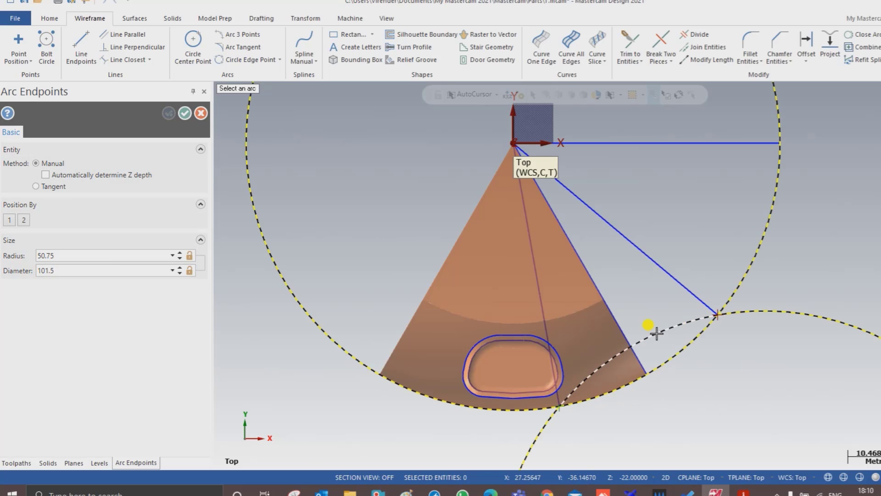
click(656, 333)
click(188, 113)
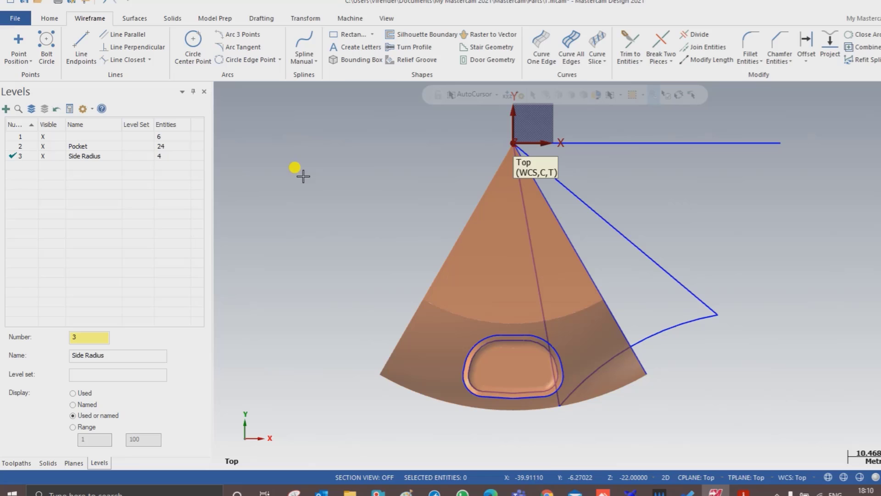
Divide away the diagonal line, edge-line pieces and pocket segment, and delete leftover stubs
click(695, 34)
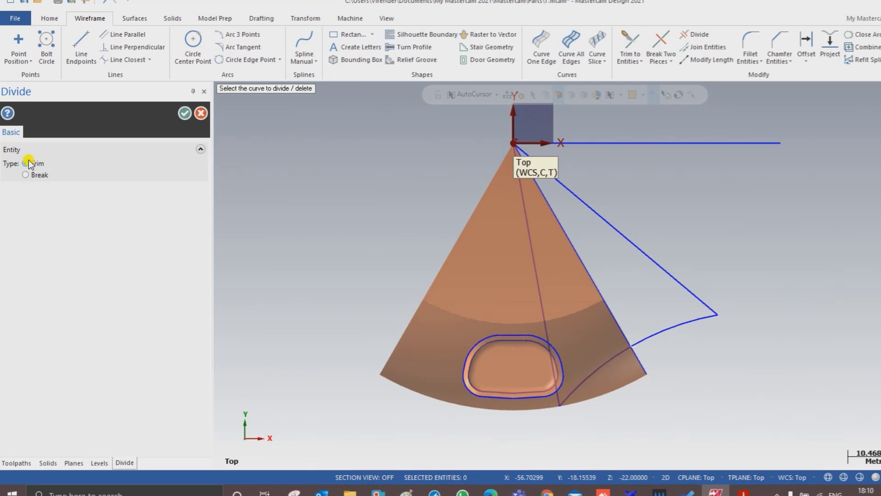
click(680, 299)
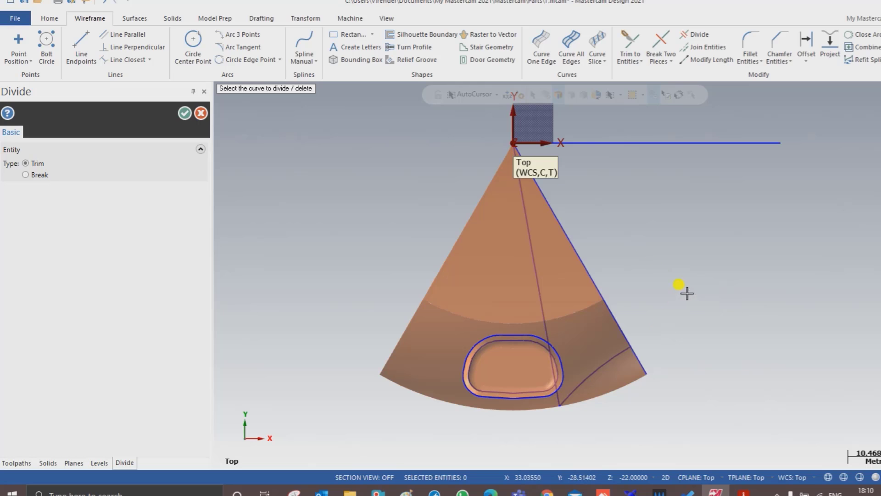
click(632, 337)
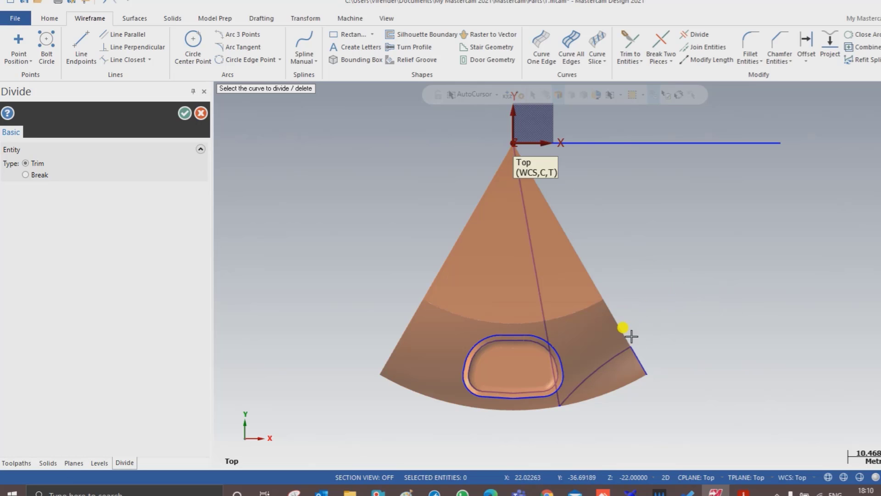
click(645, 356)
scroll(550, 367, up, 3)
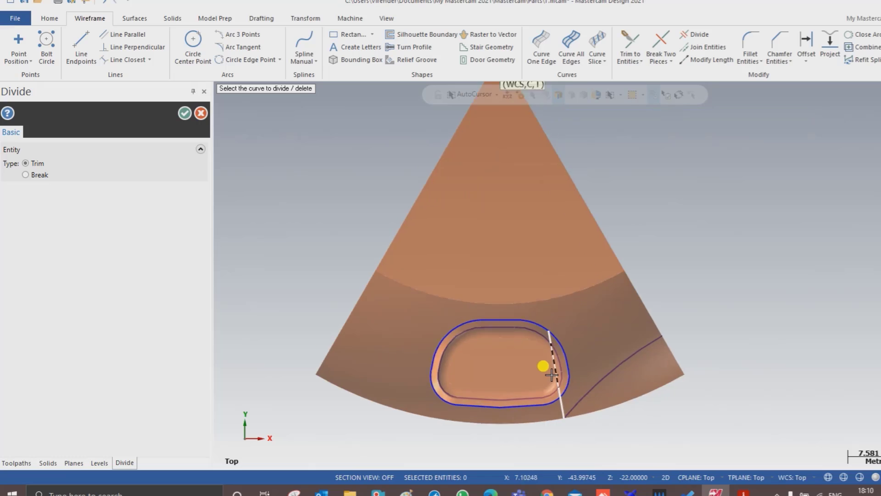
mouse_move(550, 374)
middle_down()
mouse_move(613, 331)
mouse_move(541, 361)
middle_up()
click(541, 361)
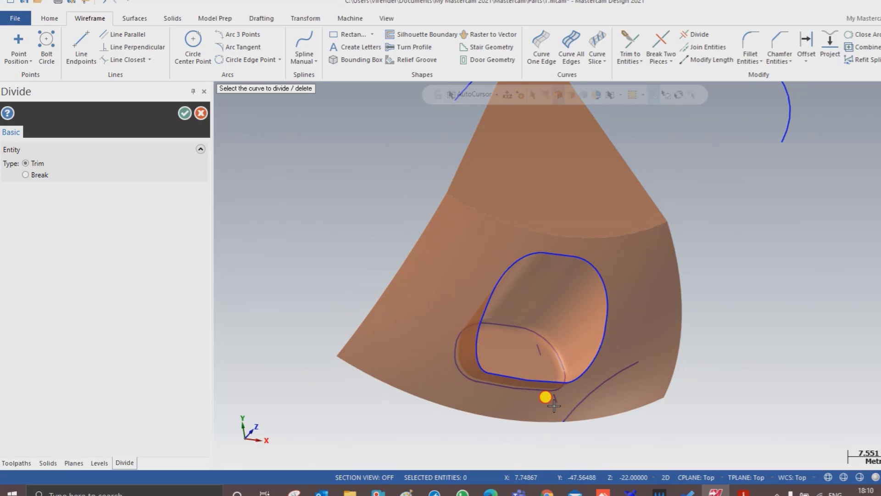
key(Escape)
click(540, 354)
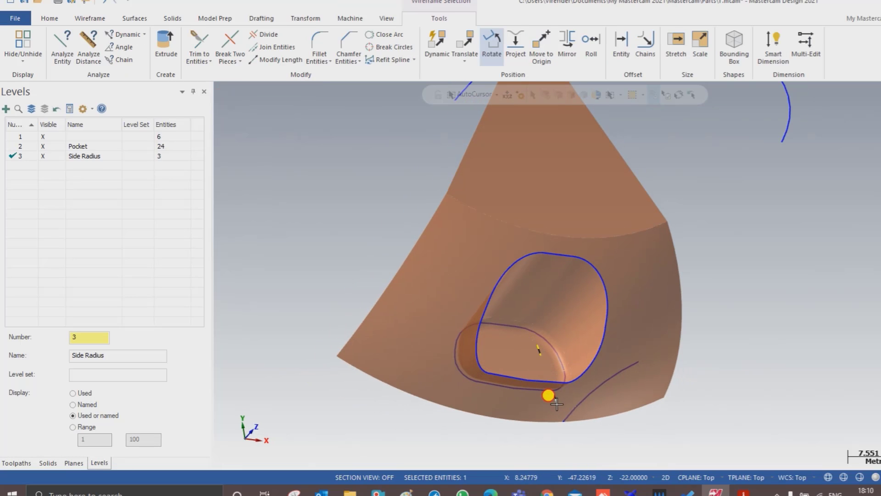
key(Delete)
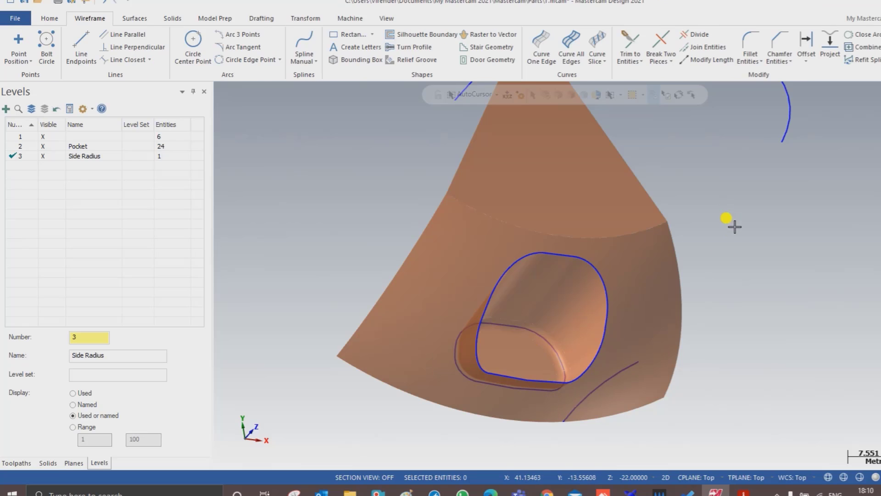
Return to the top view and clear the selection
right_click(734, 226)
click(734, 280)
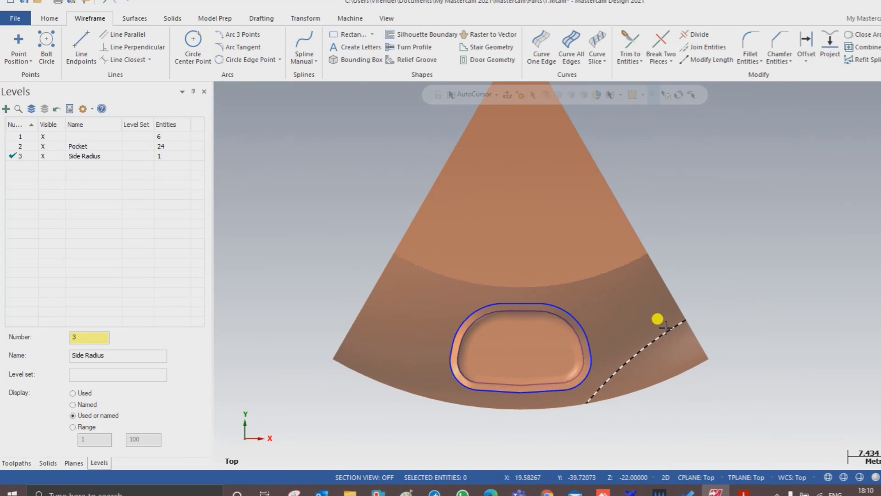
click(662, 337)
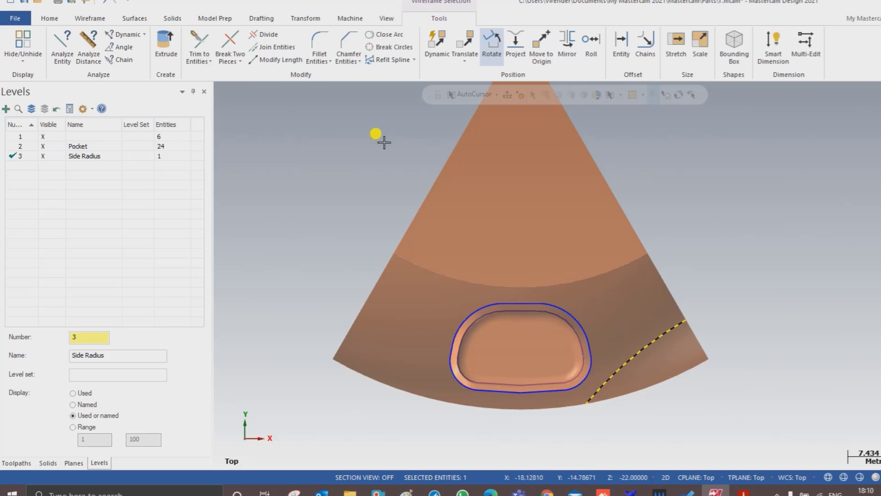
key(Escape)
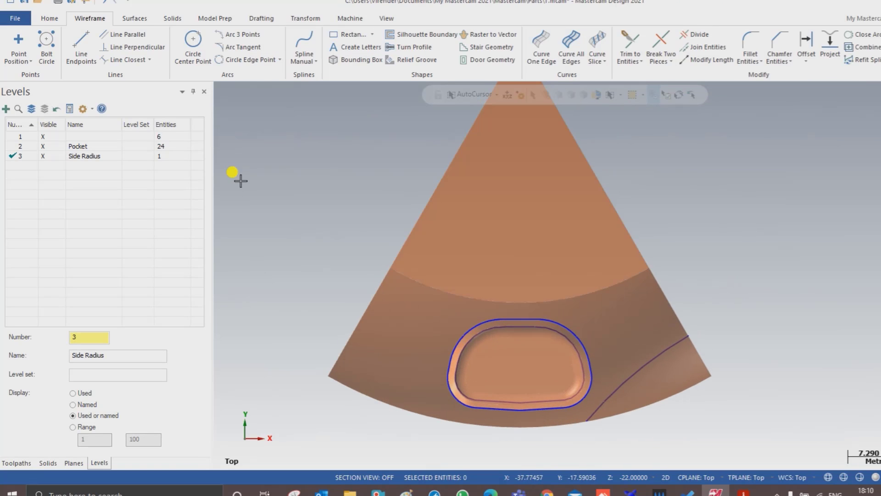
click(134, 18)
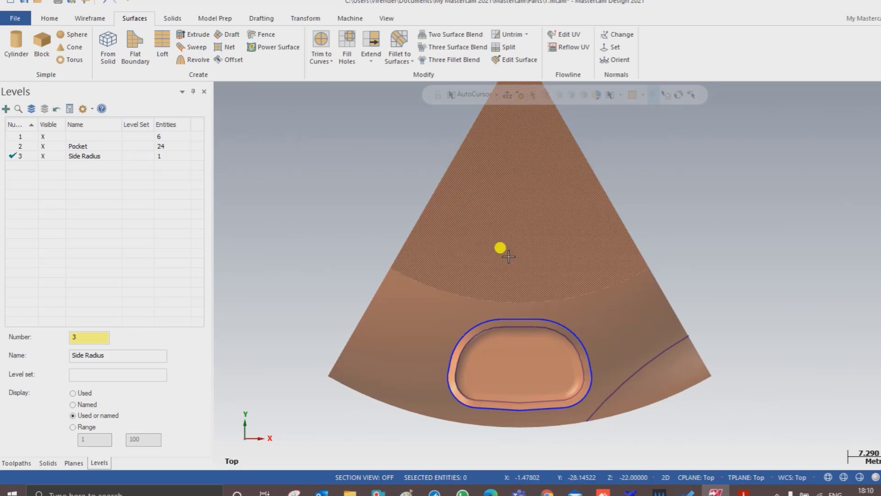
Create a draft surface along the side-radius arc with length 23 and angle 5°
click(231, 35)
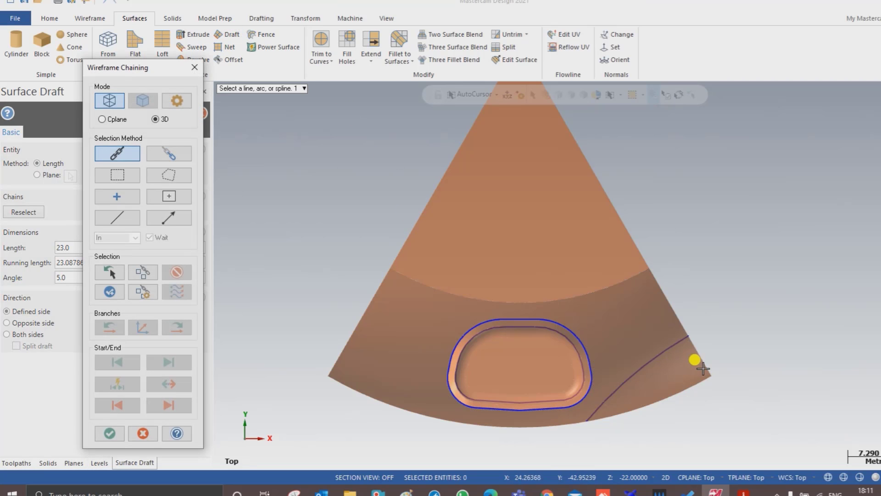
click(682, 339)
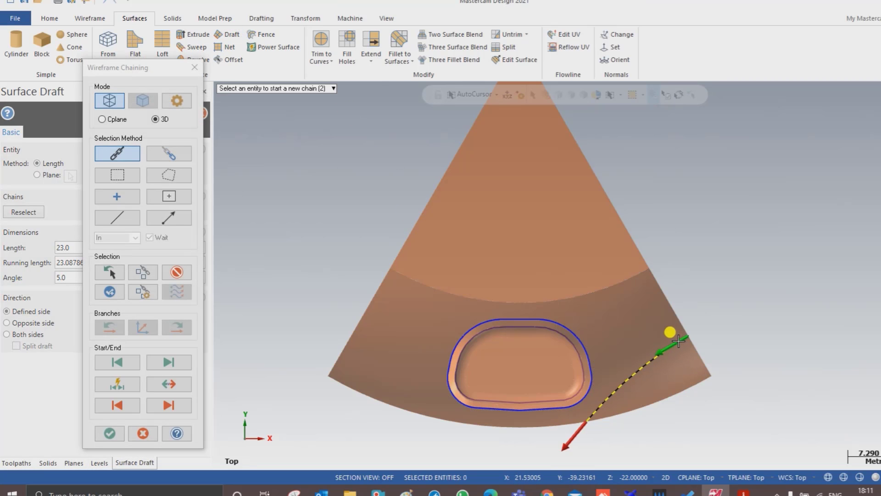
click(113, 436)
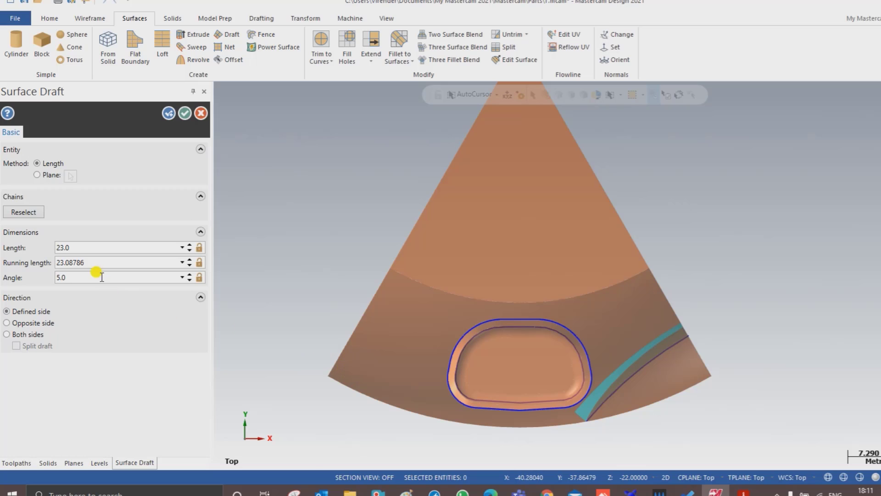
middle_drag(610, 339, 223, 287)
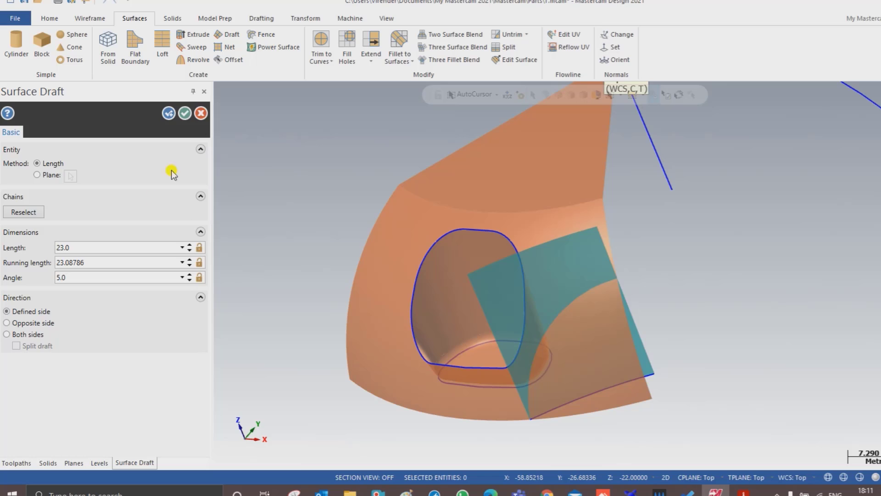
click(184, 114)
mouse_move(482, 266)
middle_down()
mouse_move(594, 295)
mouse_move(622, 340)
mouse_move(599, 291)
mouse_move(509, 265)
mouse_move(594, 281)
mouse_move(579, 242)
mouse_move(631, 245)
mouse_move(613, 299)
mouse_move(606, 245)
mouse_move(596, 298)
mouse_move(653, 356)
mouse_move(590, 362)
mouse_move(571, 351)
middle_up()
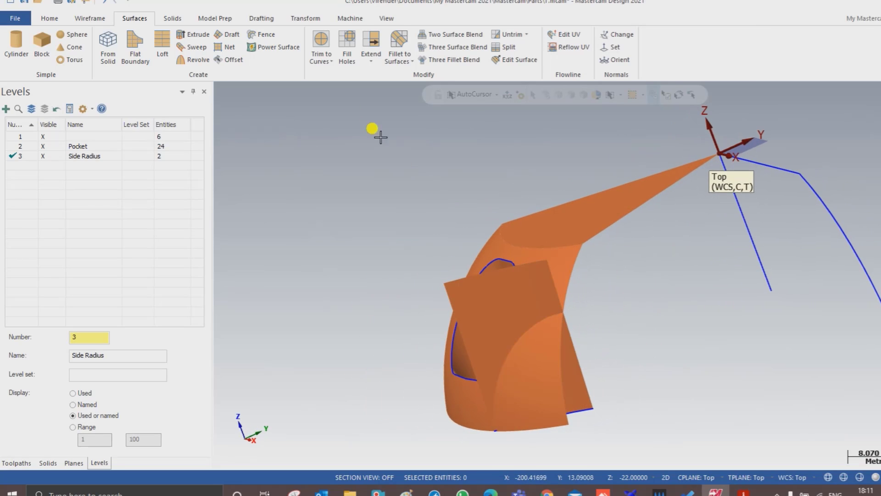
Trim the draft surface and wedge body to each other, choosing the area to keep on each
click(325, 57)
click(339, 87)
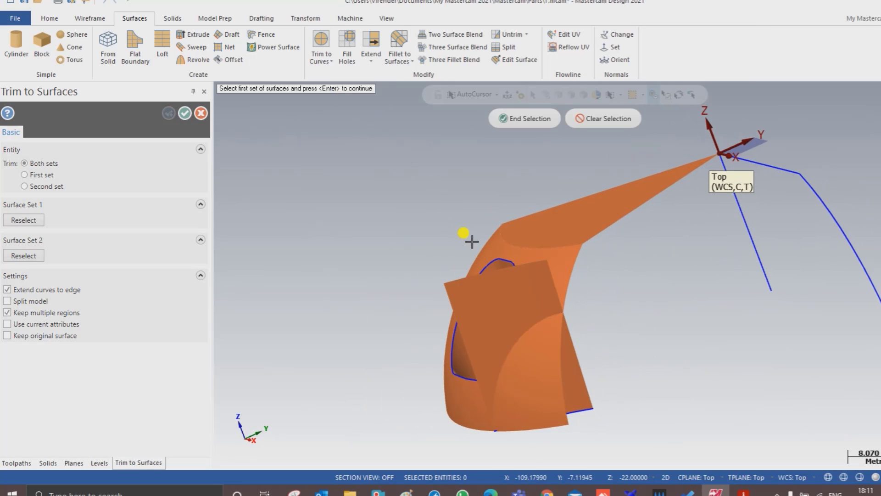
click(528, 120)
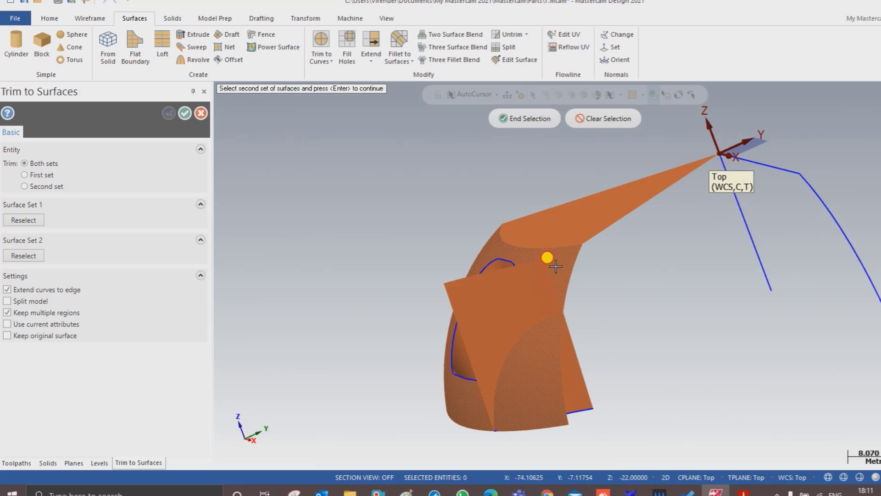
click(554, 265)
click(514, 120)
mouse_move(510, 137)
middle_down()
mouse_move(508, 285)
mouse_move(521, 348)
middle_up()
click(521, 351)
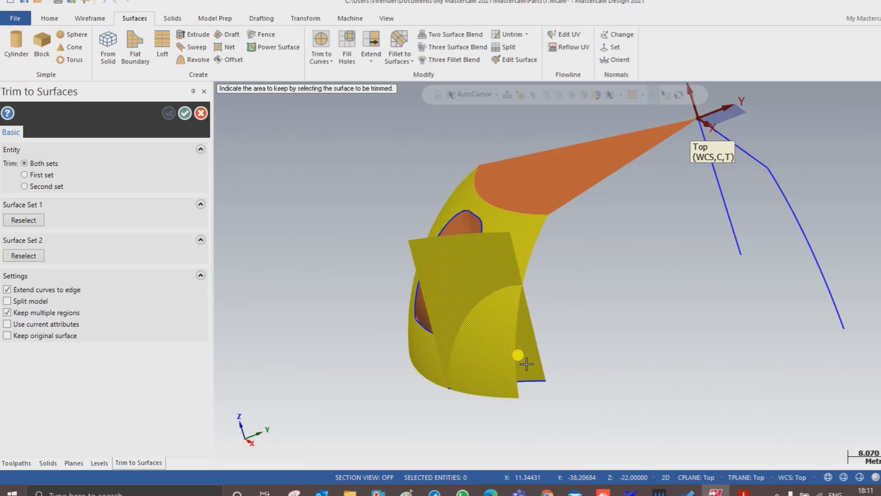
middle_drag(555, 324, 674, 301)
click(527, 356)
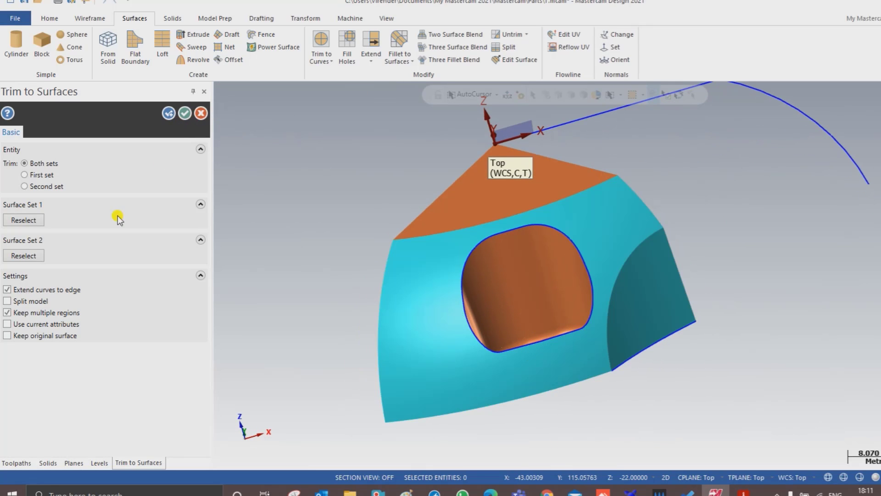
click(186, 114)
mouse_move(407, 238)
middle_down()
mouse_move(468, 243)
mouse_move(374, 252)
mouse_move(390, 328)
mouse_move(393, 271)
mouse_move(460, 230)
middle_up()
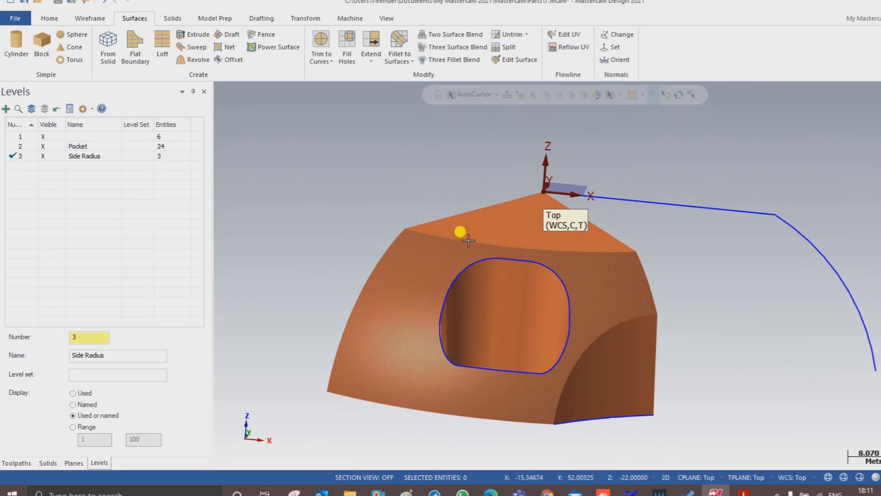
Mirror a copy of the side-radius surface about the Y axis
right_click(345, 212)
click(367, 273)
scroll(485, 311, down, 1)
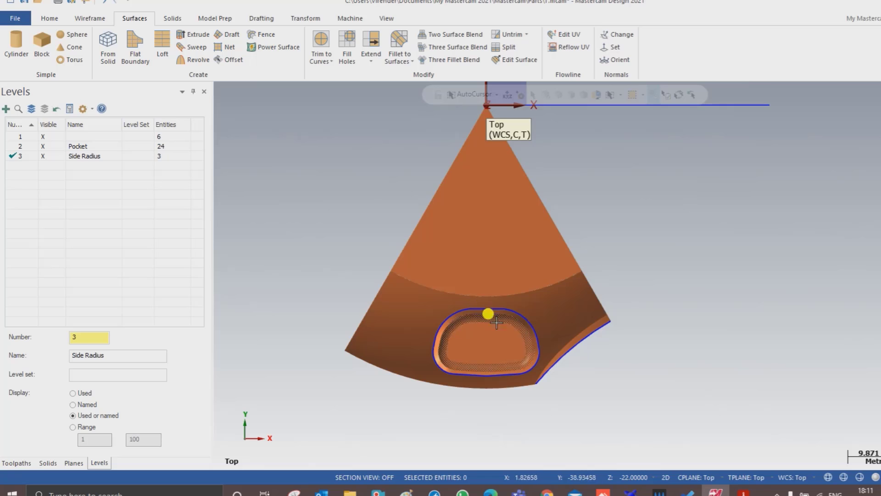
scroll(590, 344, up, 1)
click(582, 335)
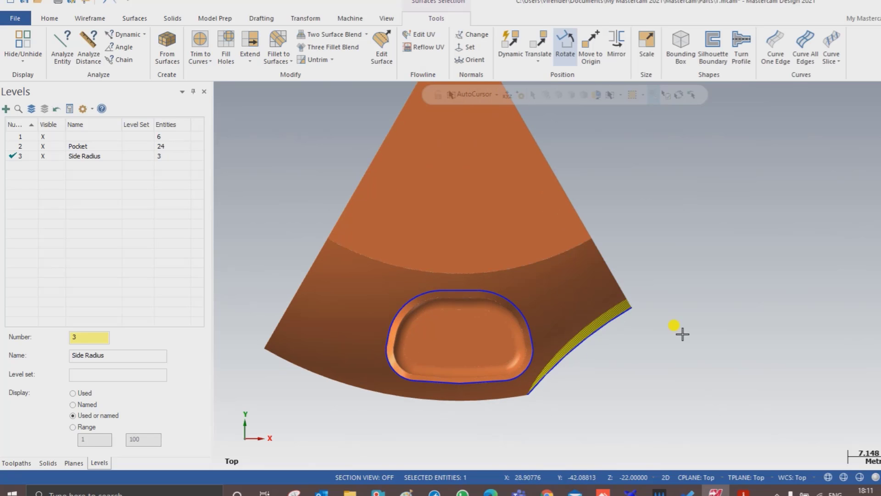
scroll(550, 315, down, 2)
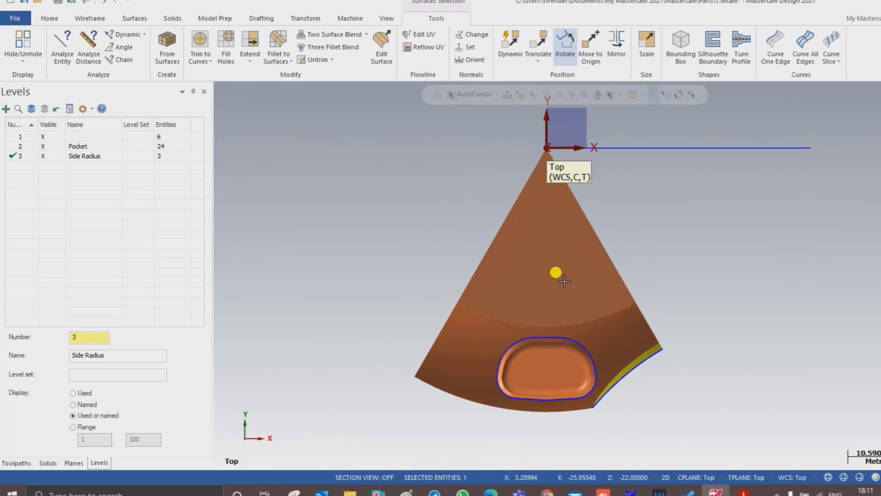
click(611, 46)
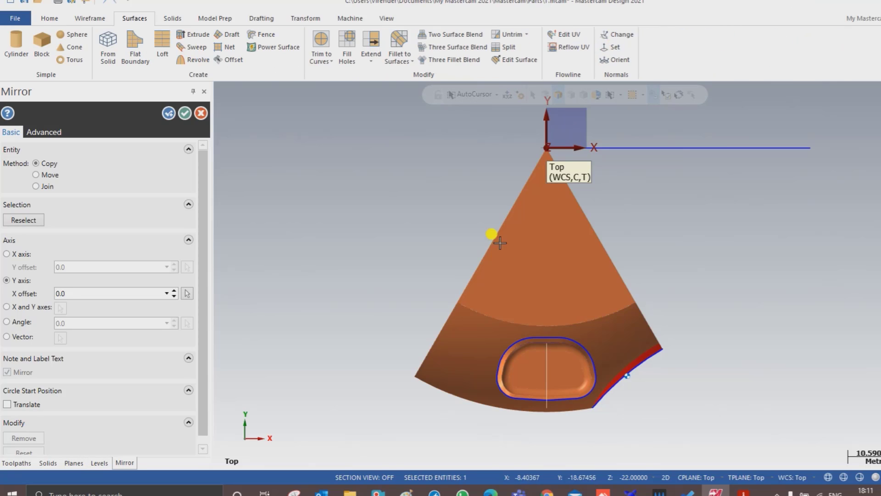
mouse_move(500, 243)
middle_down()
mouse_move(632, 265)
mouse_move(645, 305)
mouse_move(682, 301)
mouse_move(546, 253)
mouse_move(525, 231)
middle_up()
mouse_move(529, 339)
middle_down()
mouse_move(674, 330)
mouse_move(431, 356)
middle_up()
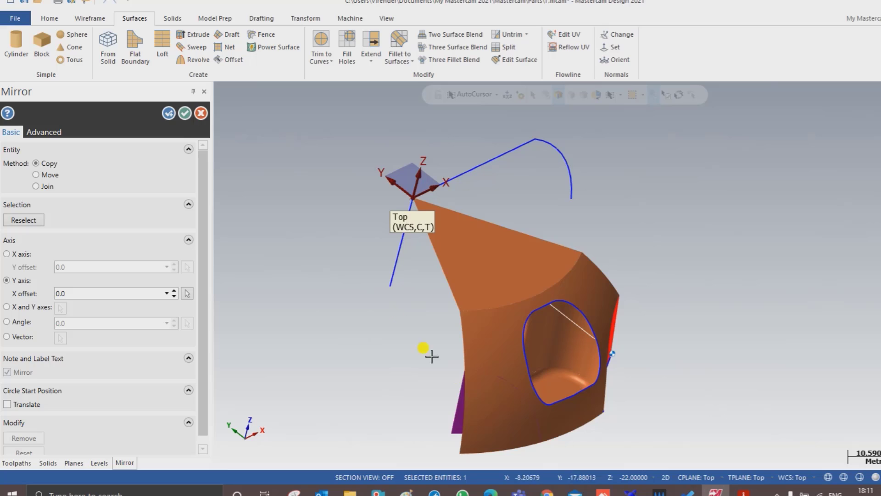
click(184, 113)
Return to the top view, then tilt the part into a 3D view
right_click(340, 158)
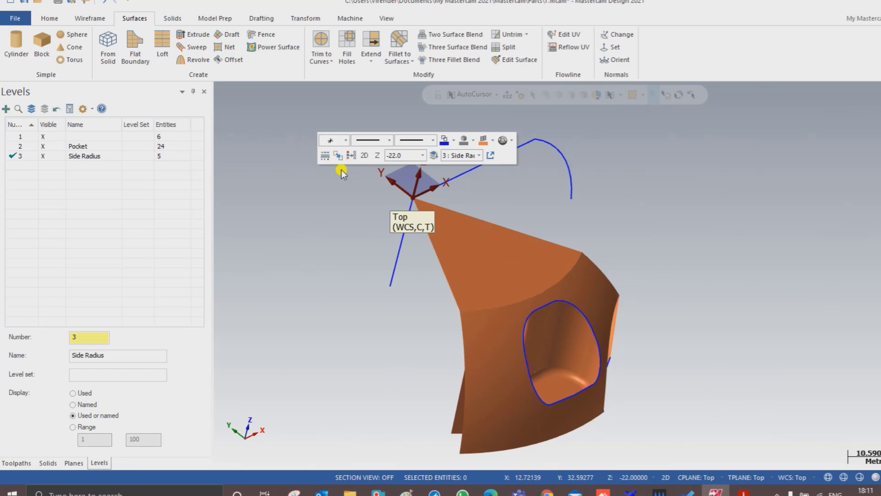
right_click(308, 254)
click(345, 310)
mouse_move(347, 312)
middle_down()
mouse_move(393, 346)
mouse_move(493, 328)
mouse_move(464, 344)
mouse_move(487, 358)
mouse_move(500, 334)
mouse_move(531, 352)
mouse_move(513, 319)
mouse_move(551, 333)
mouse_move(531, 296)
mouse_move(544, 352)
middle_up()
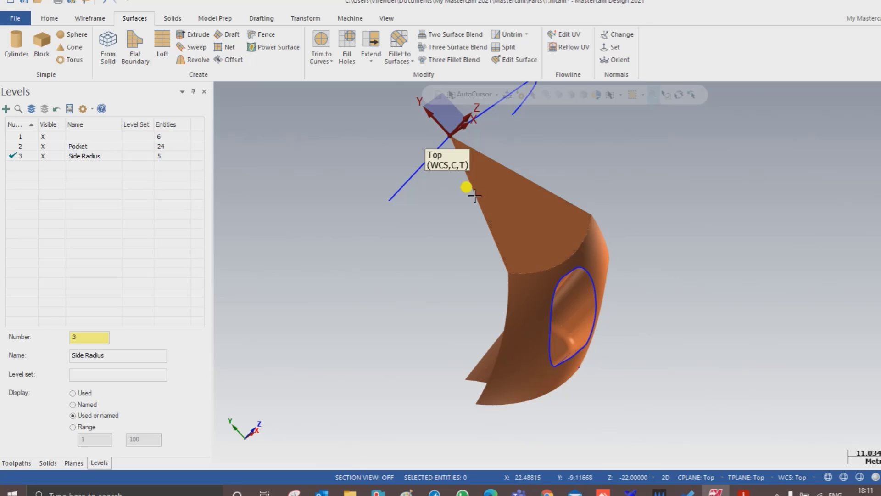
Trim the wedge surfaces and side-radius surface against each other, keeping the wedge and radius sides
click(327, 62)
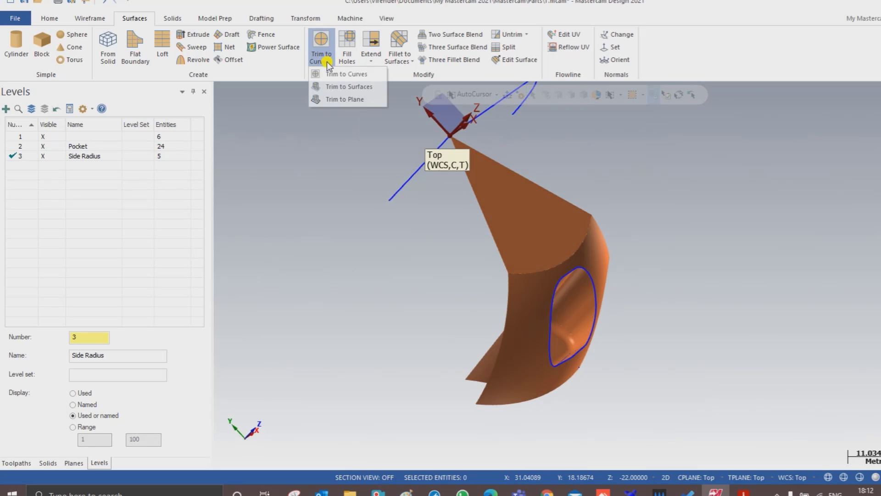
click(334, 86)
click(521, 304)
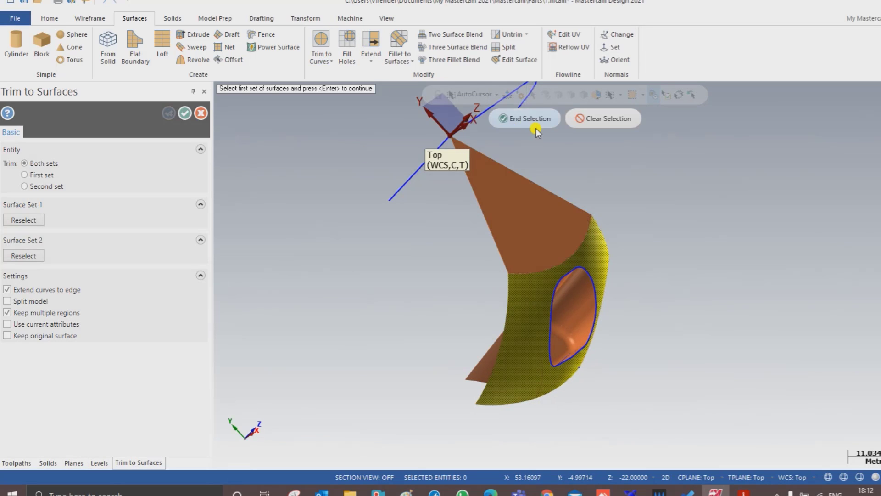
click(521, 119)
click(474, 383)
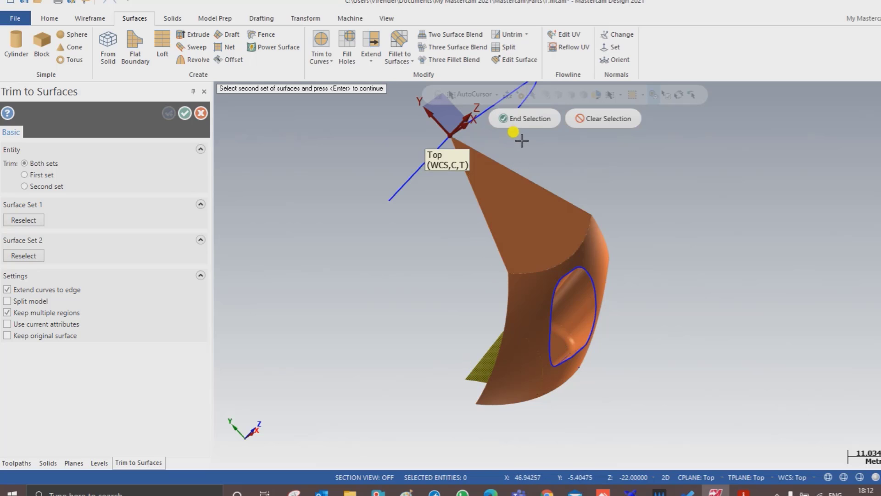
click(521, 118)
click(520, 371)
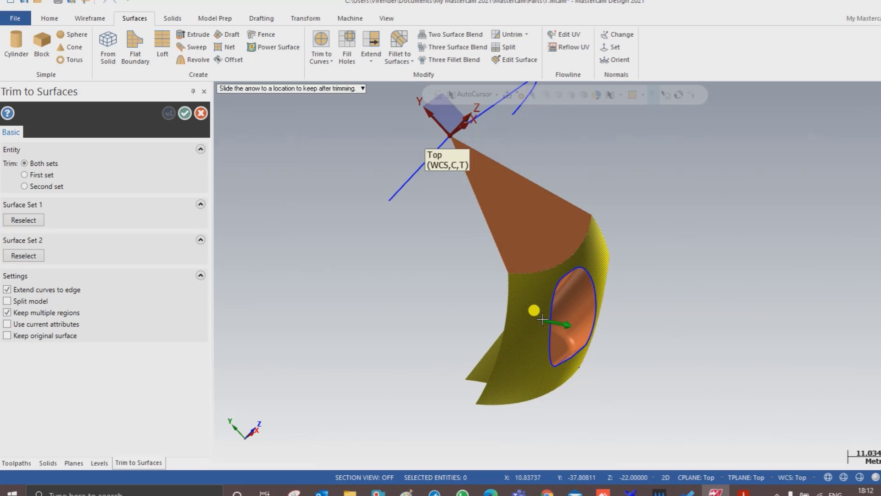
click(597, 257)
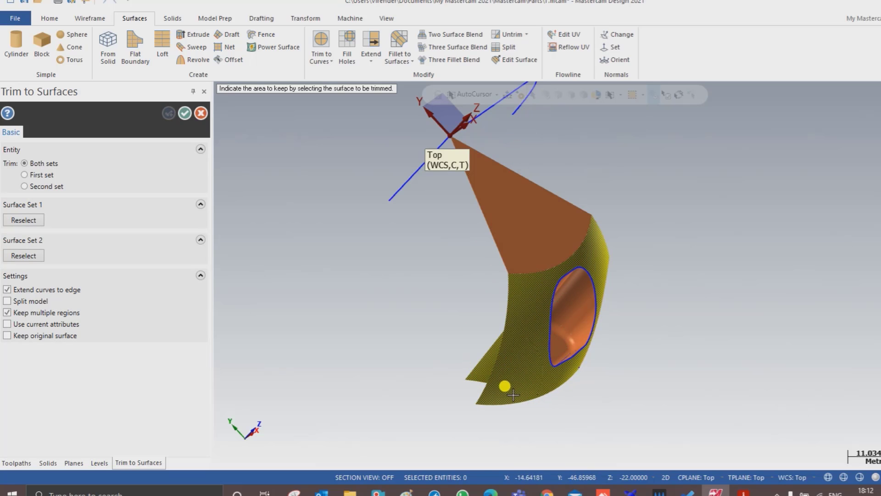
click(475, 374)
middle_drag(558, 380, 287, 248)
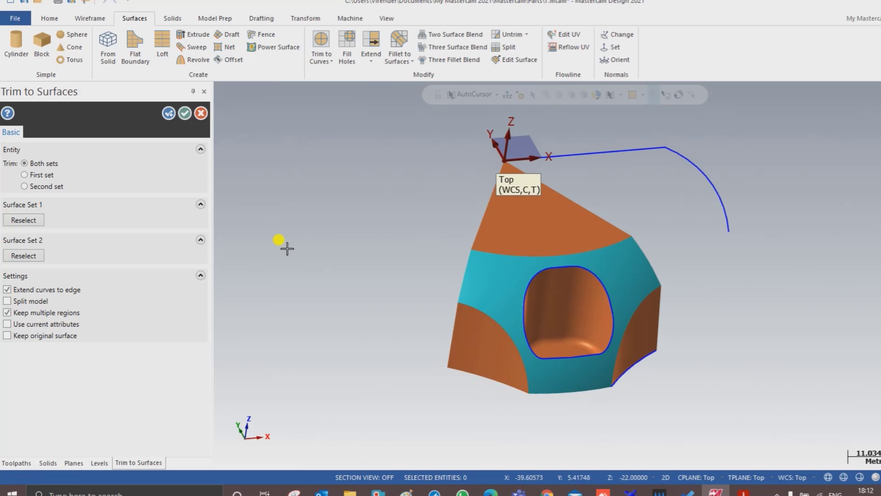
click(179, 113)
Return to the top view, zoom to review the wedge, and select all surfaces
right_click(296, 154)
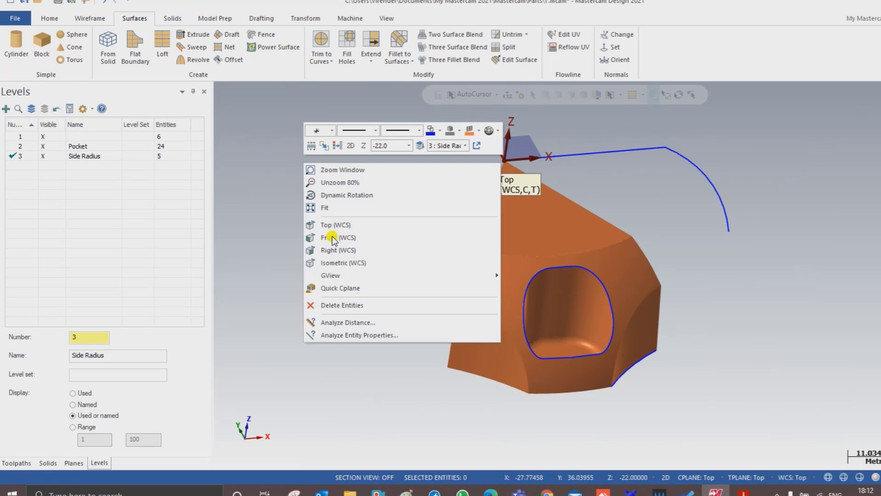
click(340, 223)
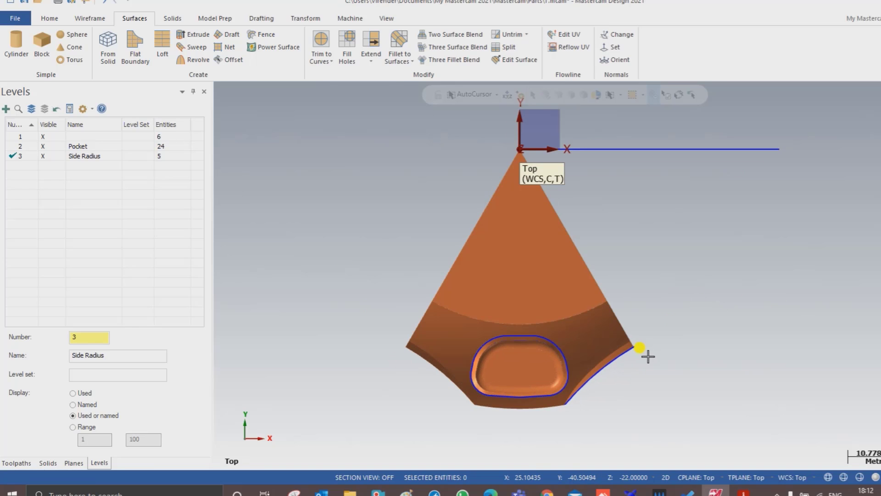
scroll(621, 373, down, 2)
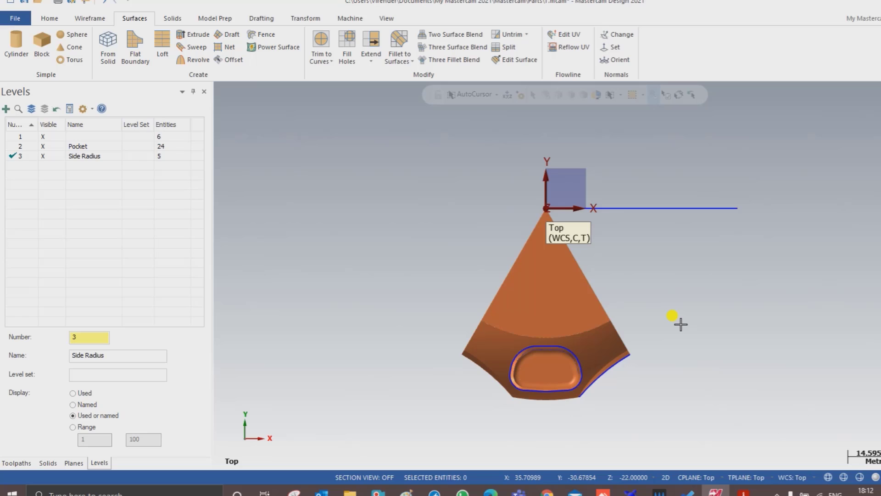
scroll(689, 318, up, 2)
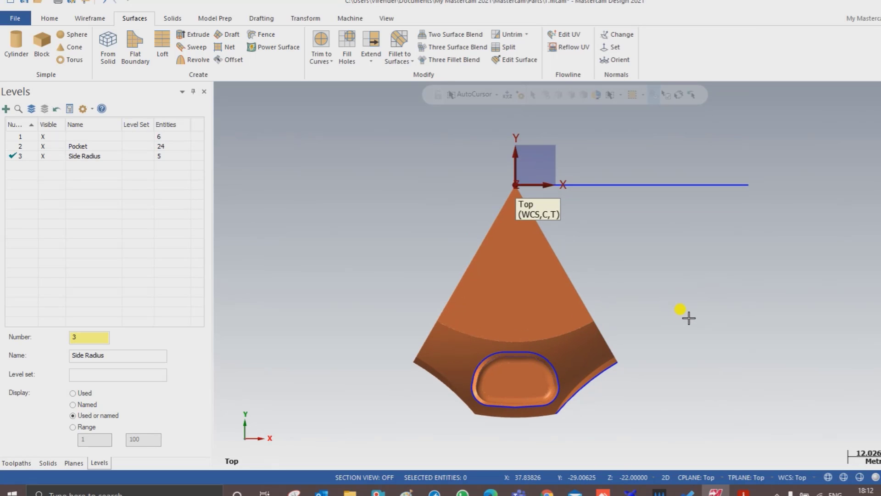
scroll(657, 302, down, 2)
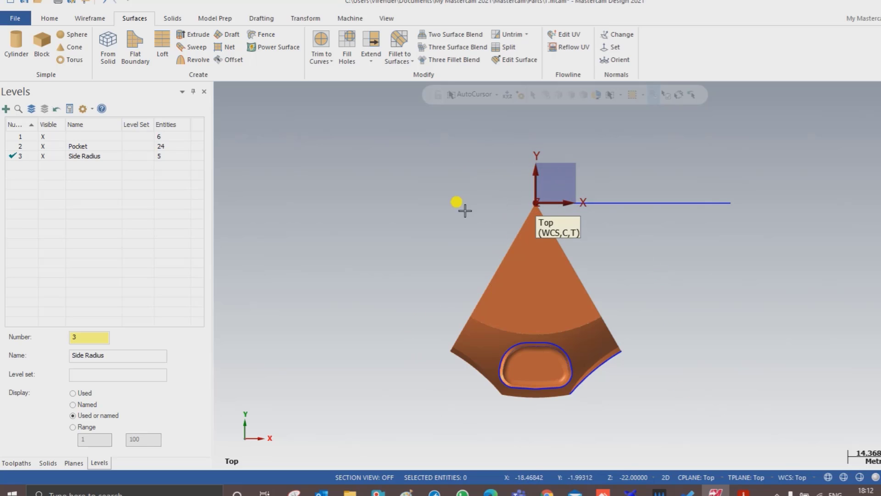
scroll(524, 414, down, 1)
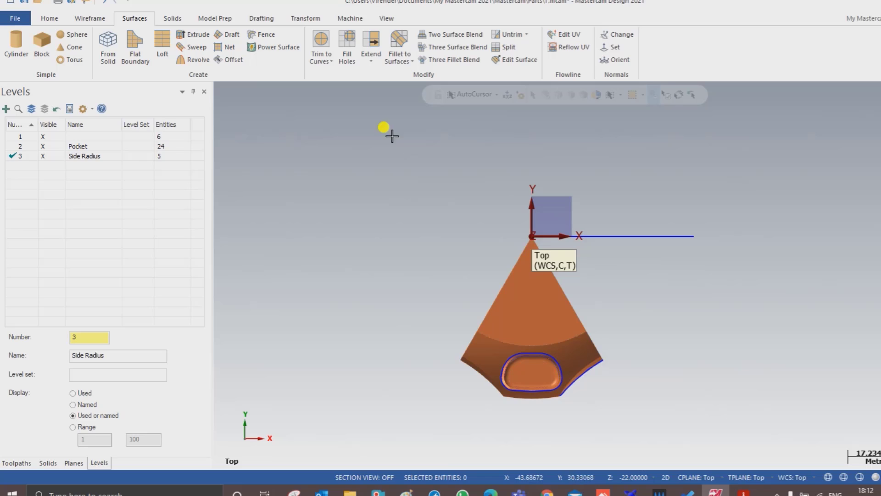
key(ctrl+a)
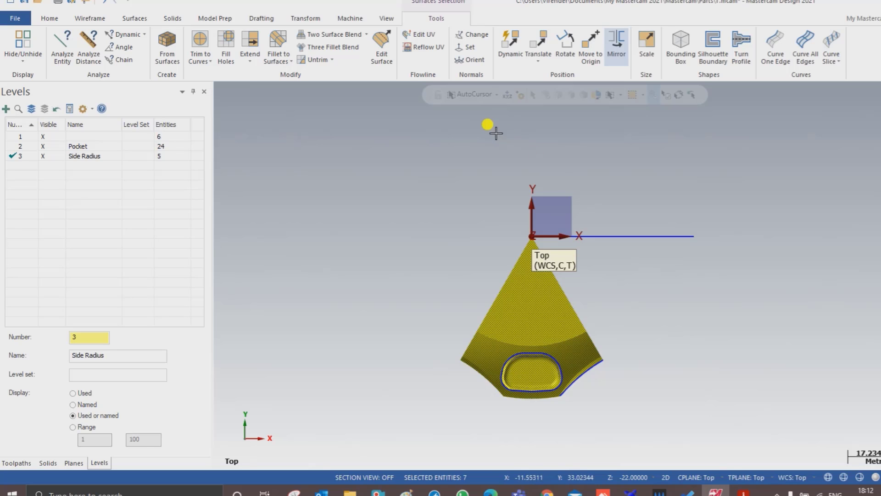
Rotate-copy all wedge surfaces 5 times at 360/6 = 60° about the centre
click(567, 41)
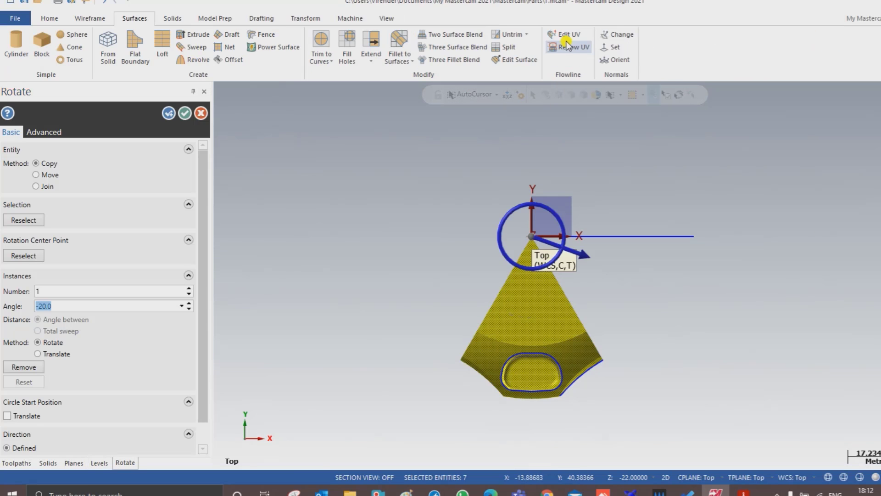
click(85, 306)
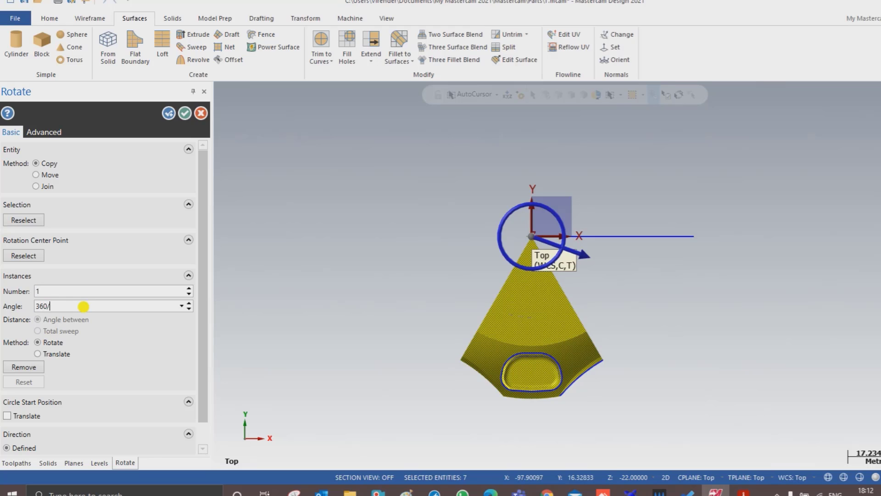
text(60)
key(Return)
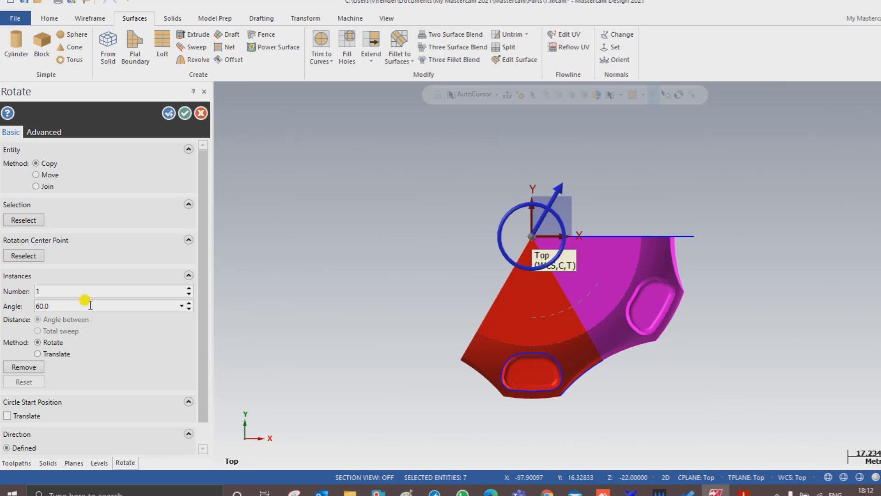
click(189, 288)
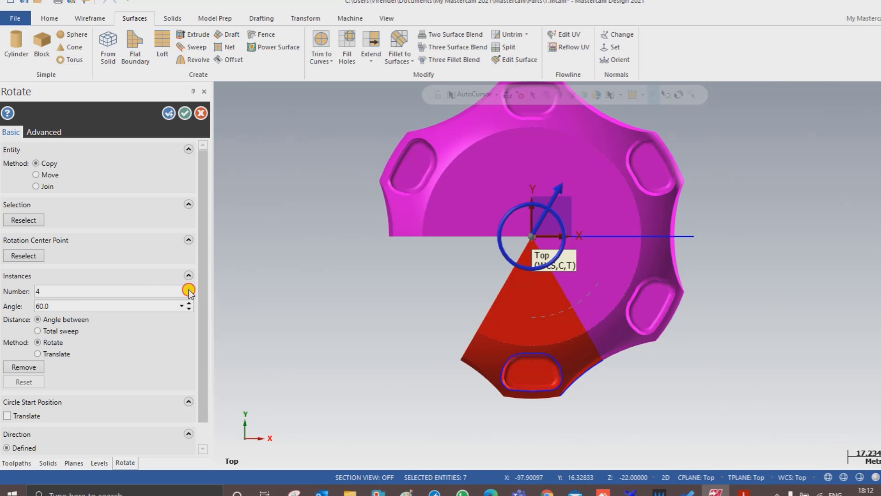
click(189, 288)
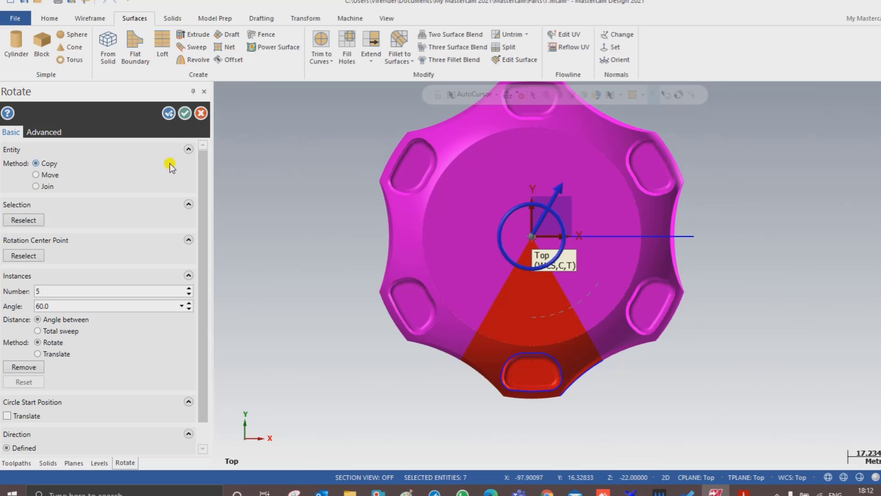
click(183, 117)
right_click(254, 177)
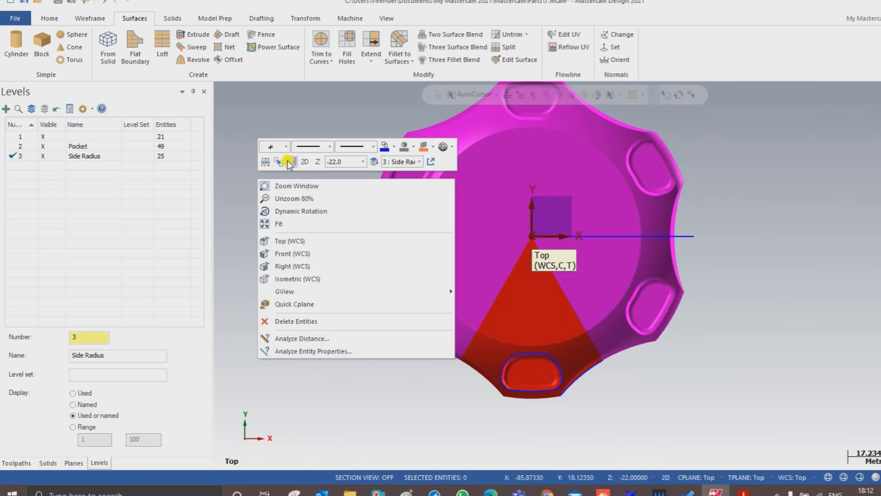
click(288, 163)
scroll(369, 299, down, 2)
scroll(370, 299, up, 3)
scroll(374, 303, up, 2)
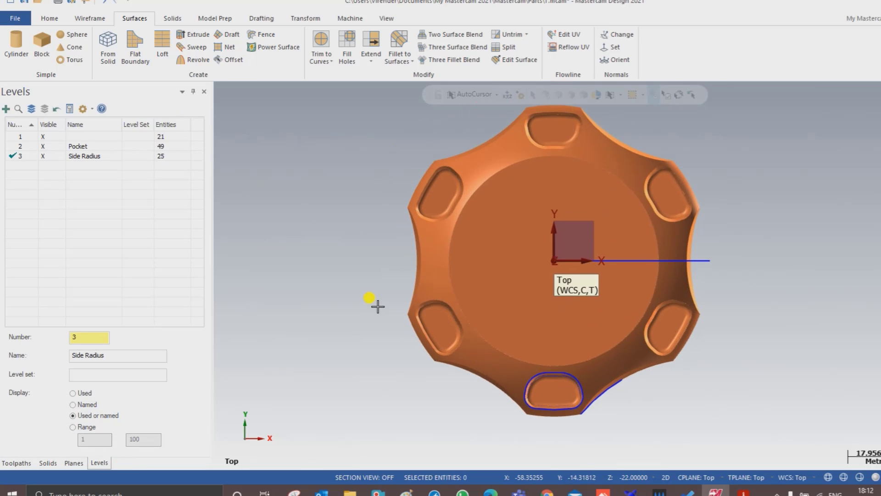
mouse_move(564, 390)
middle_down()
mouse_move(552, 350)
mouse_move(566, 345)
middle_up()
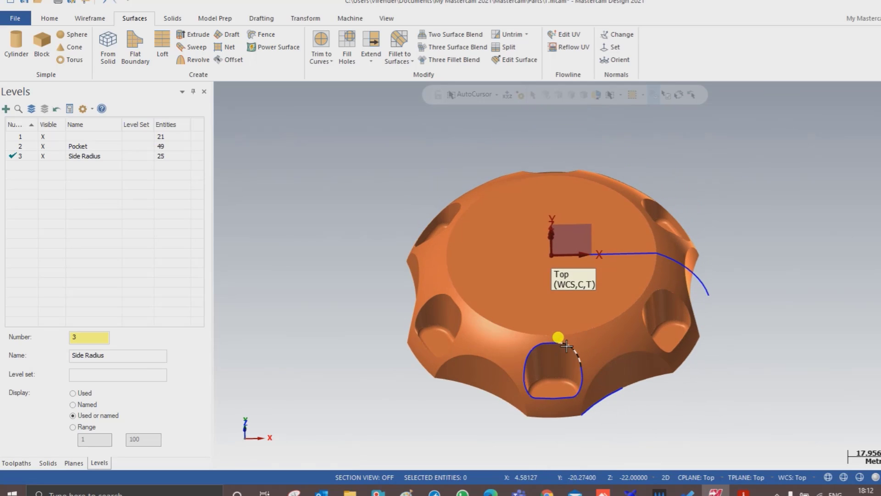
right_click(382, 292)
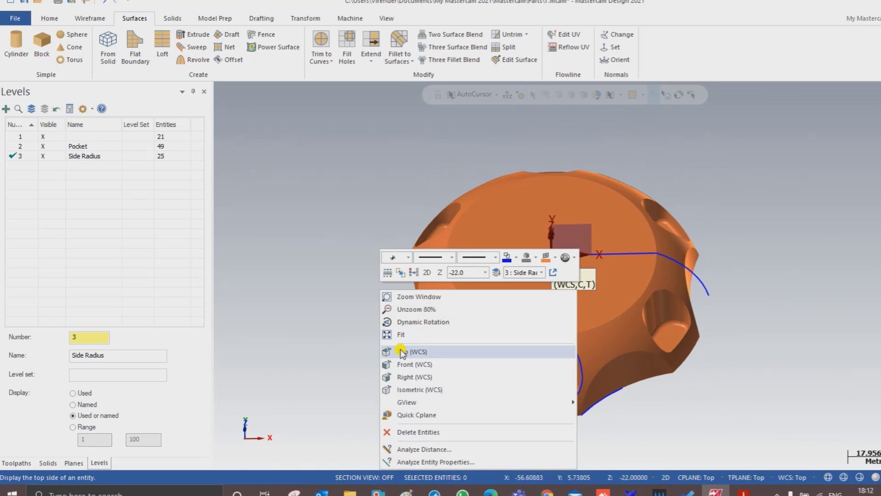
click(402, 351)
right_click(355, 268)
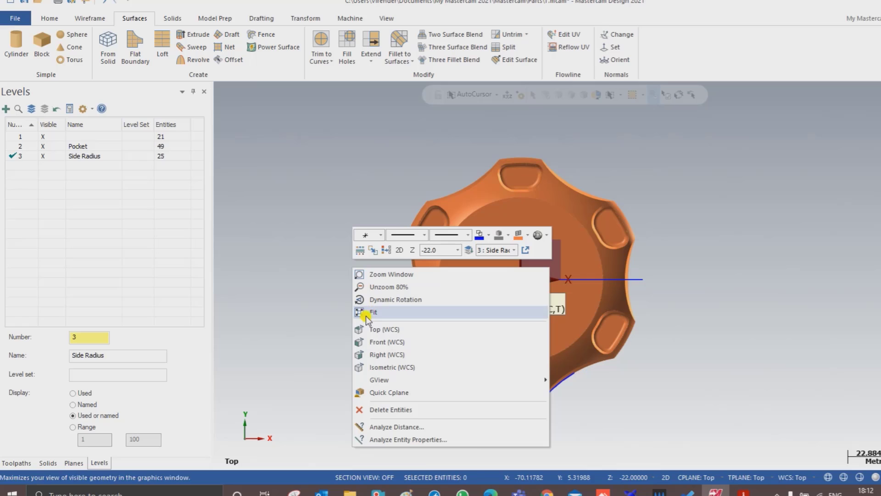
click(369, 330)
right_click(354, 296)
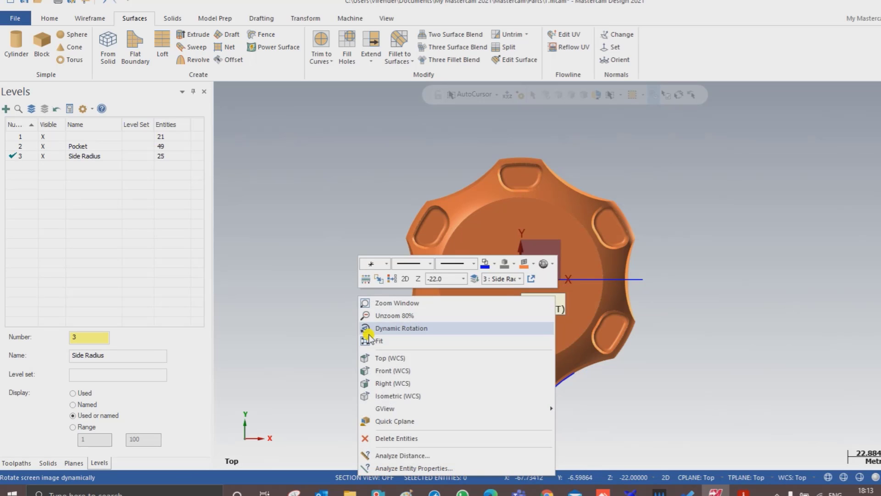
click(370, 339)
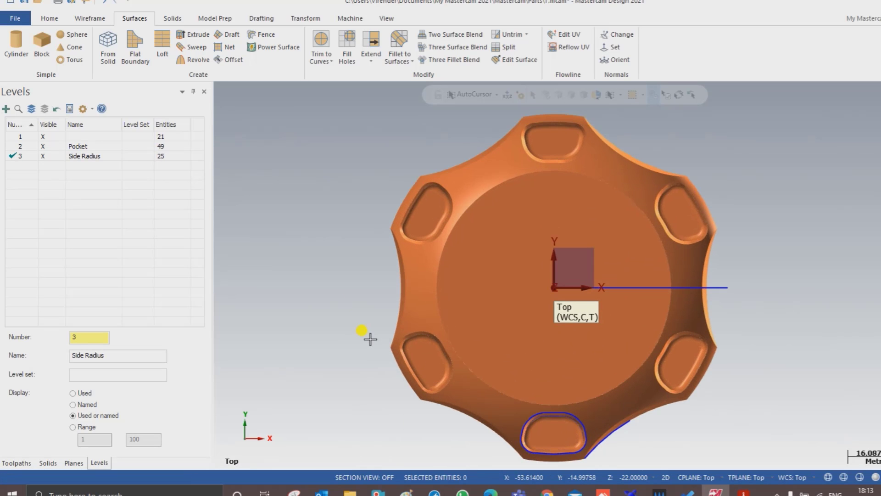